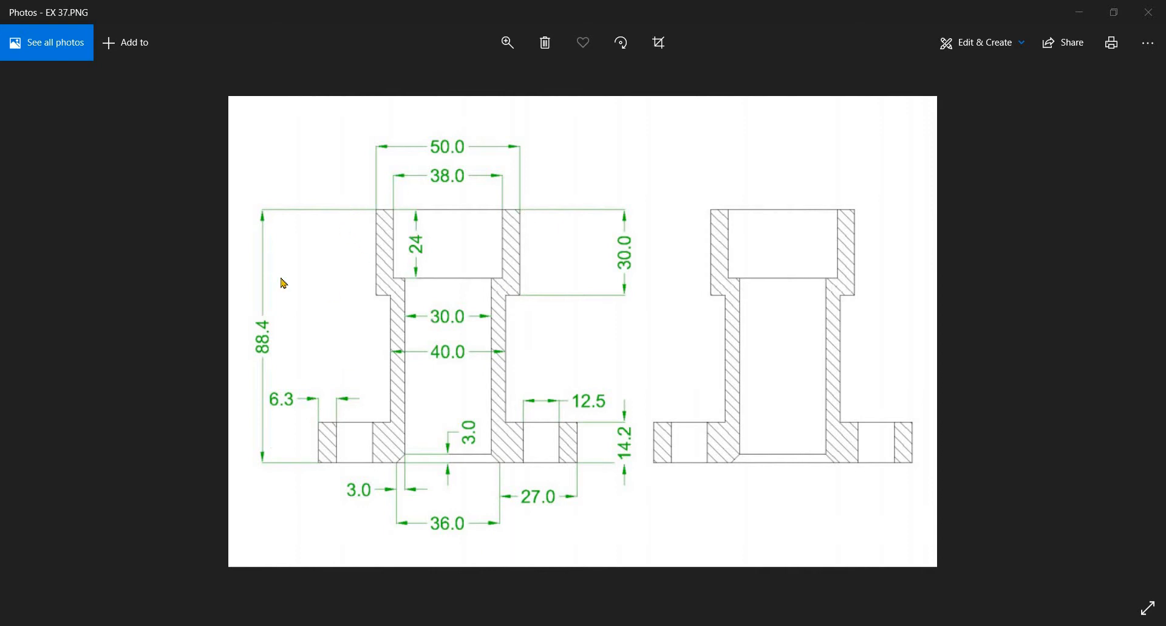
- Switch from the reference image to AutoCAD and turn off the drawing grid
left_click(546, 625)
middle_click_drag(568, 400, 485, 414)
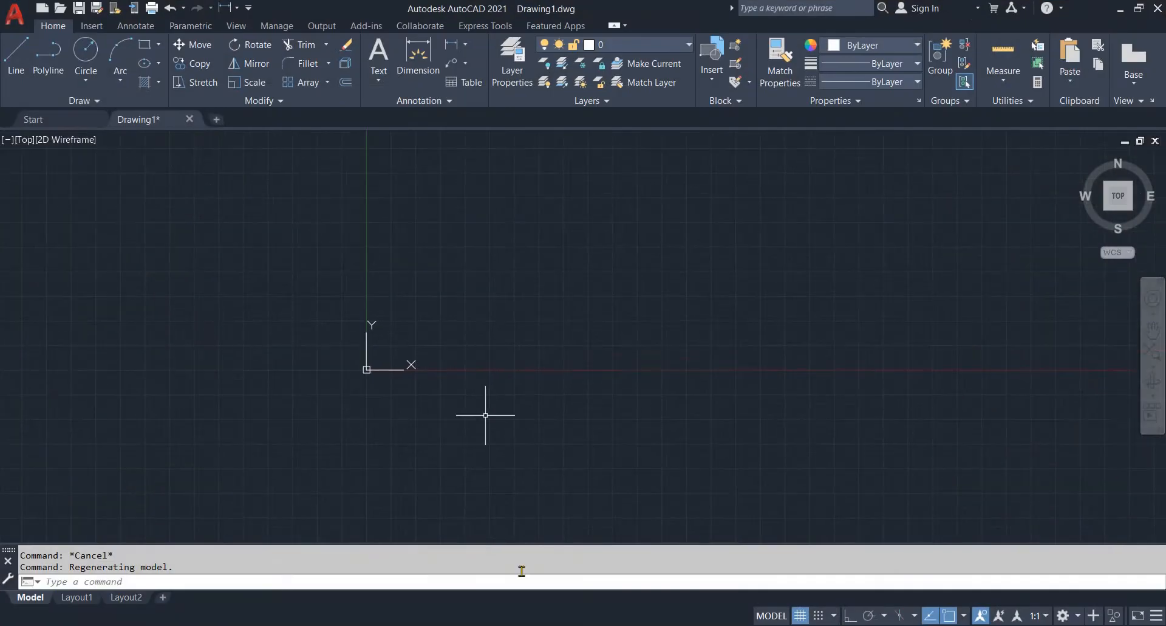
left_click(796, 615)
mouse_move(624, 356)
middle_mouse_down()
mouse_move(466, 364)
mouse_move(445, 396)
middle_mouse_up()
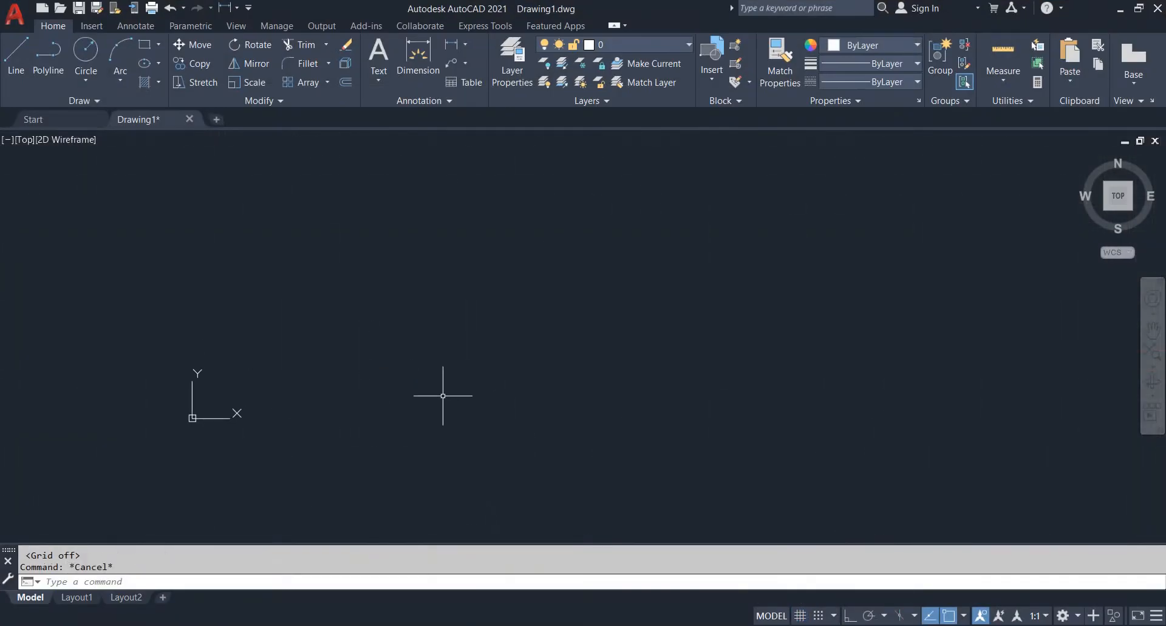
- Turn on Ortho mode and draw a horizontal construction line in the empty drawing
type("l")
key("Return")
left_click(371, 391)
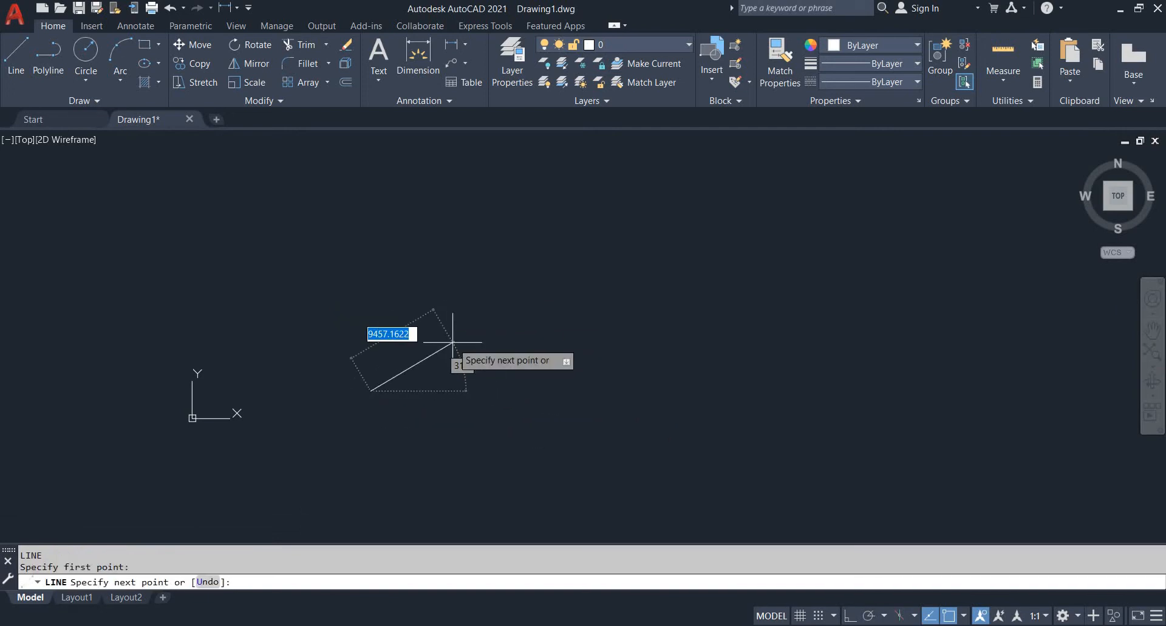
key("F8")
left_click(496, 391)
key("Escape")
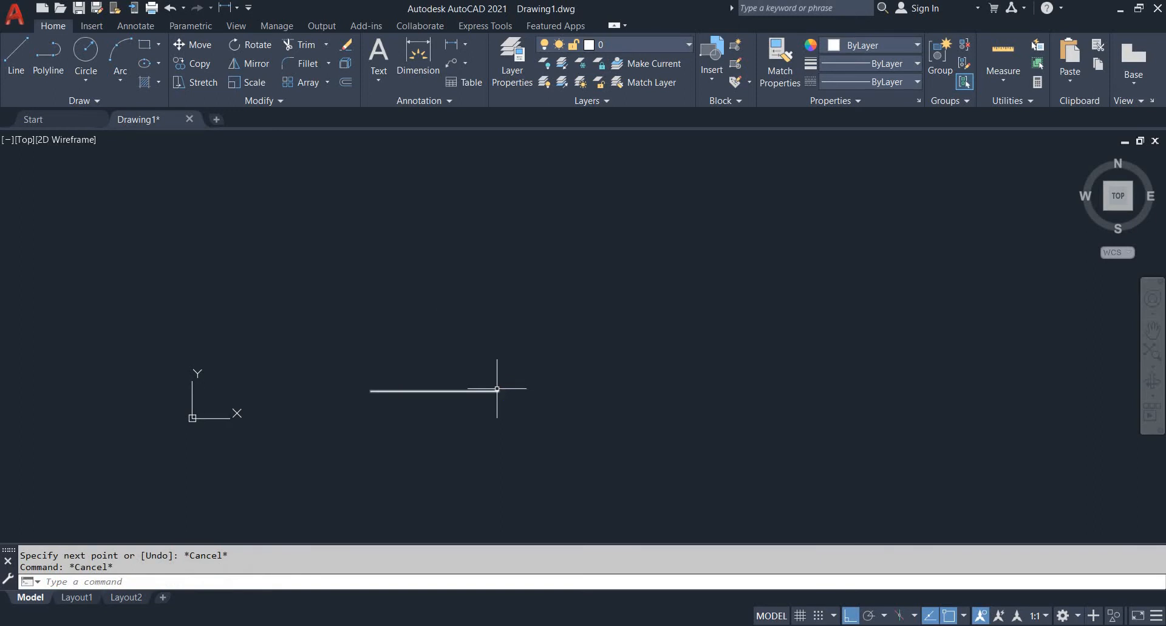
- Draw an 88.4 long vertical line upward from the midpoint of the horizontal line
key("Return")
left_click(434, 391)
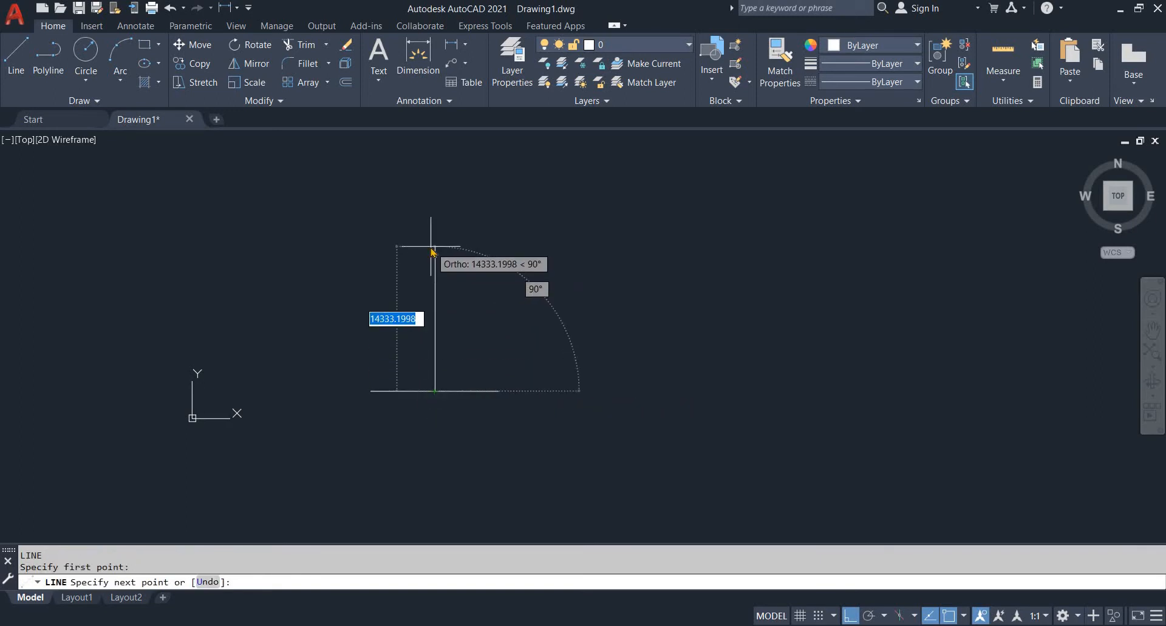
type("88.4")
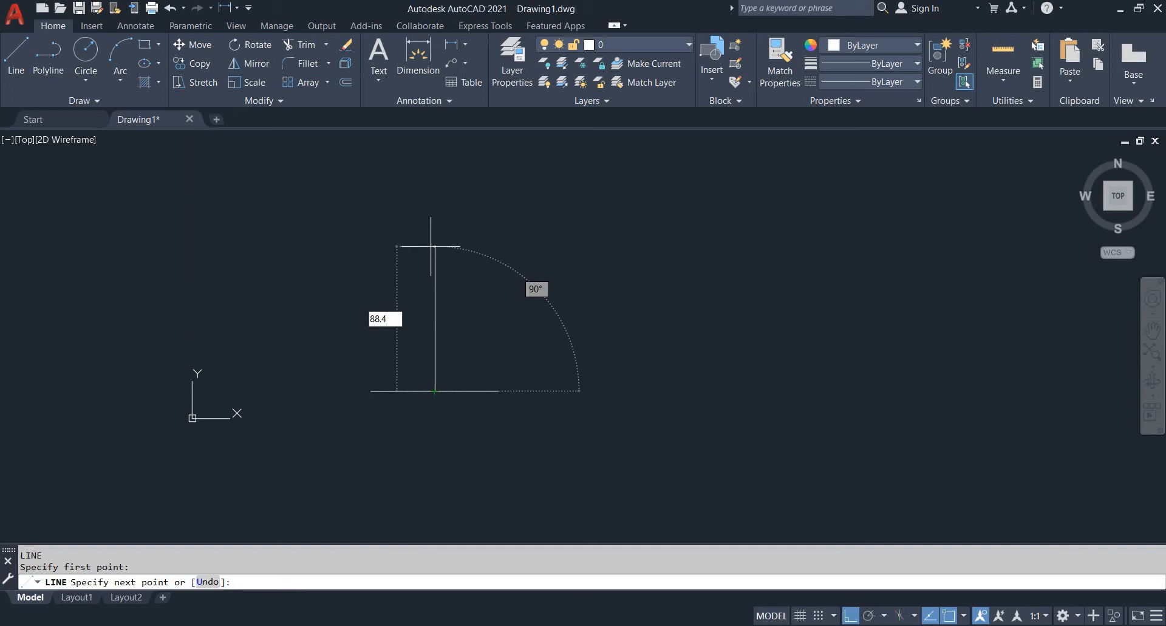
key("Return")
key("Escape")
key("Escape")
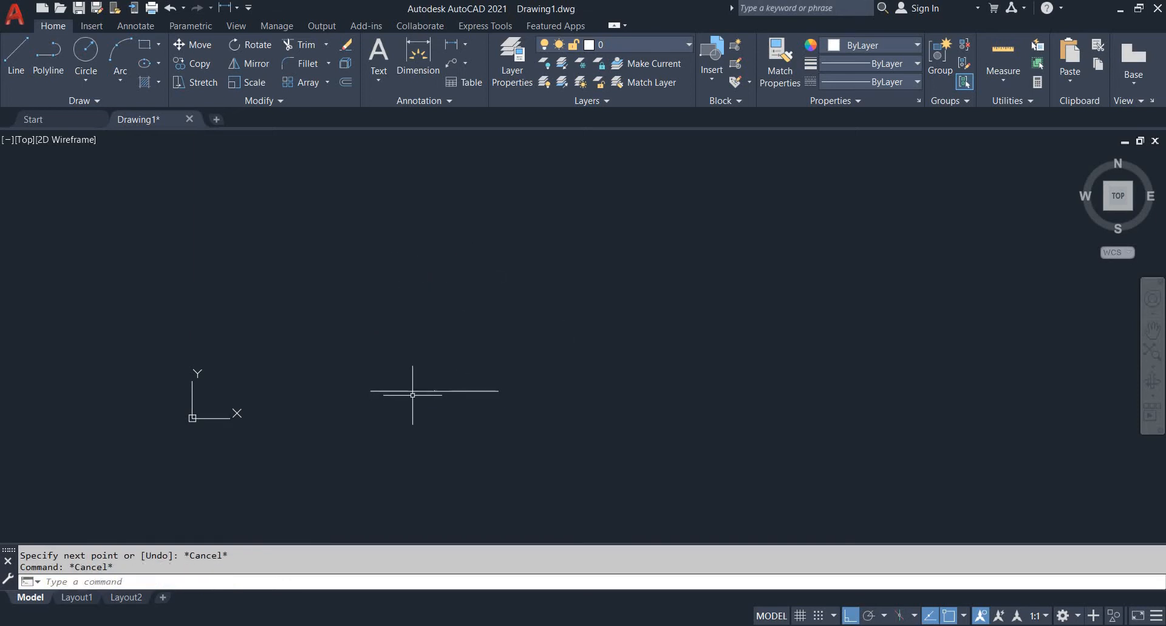
- Erase the horizontal construction line and zoom to the extents of the remaining vertical line
scroll(412, 395, "up", 5)
left_click(703, 450)
left_click(682, 391)
type("e")
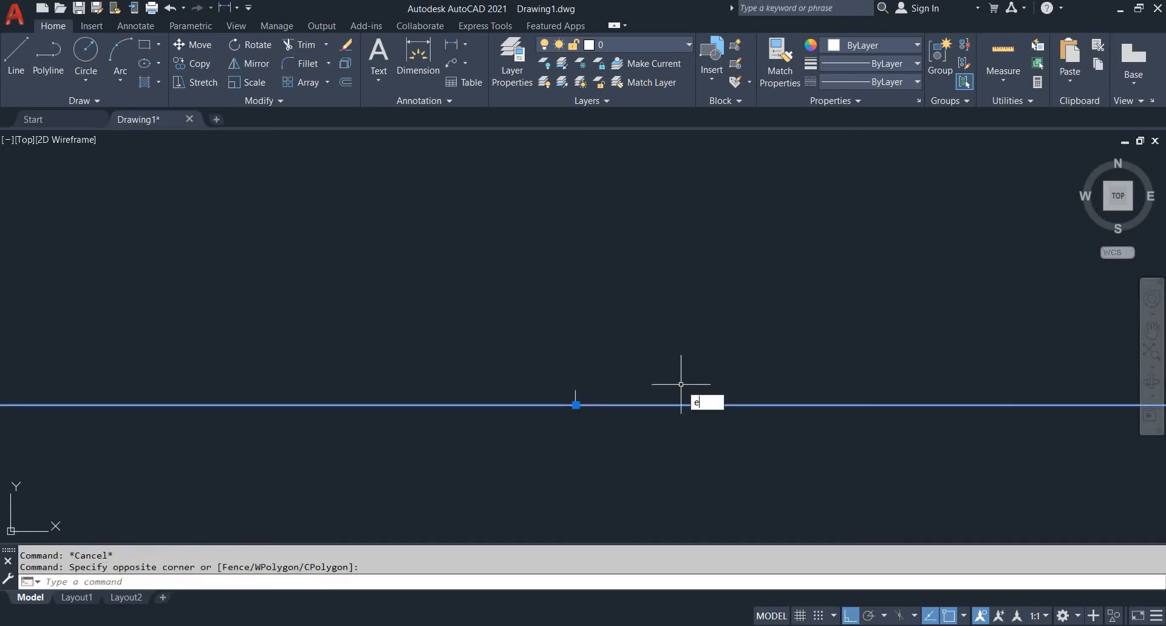
key("Return")
key("Escape")
type("z")
key("Return")
type("e")
key("Return")
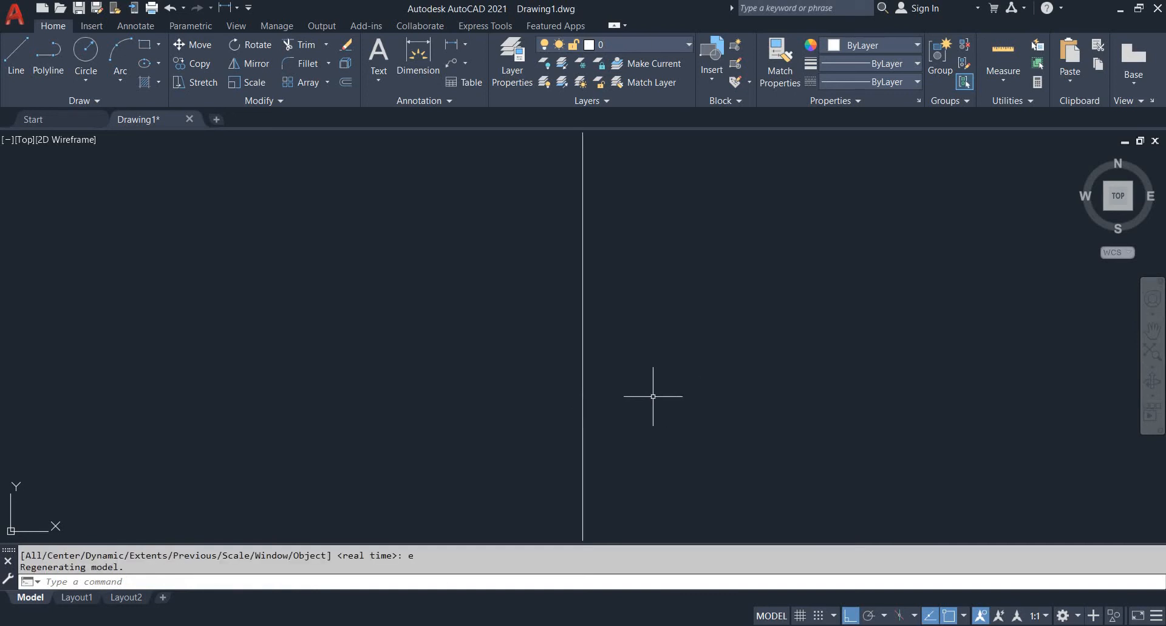
- Offset the vertical centre line by 25 to both sides
scroll(646, 395, "down", 2)
key("Escape")
key("Escape")
type("o")
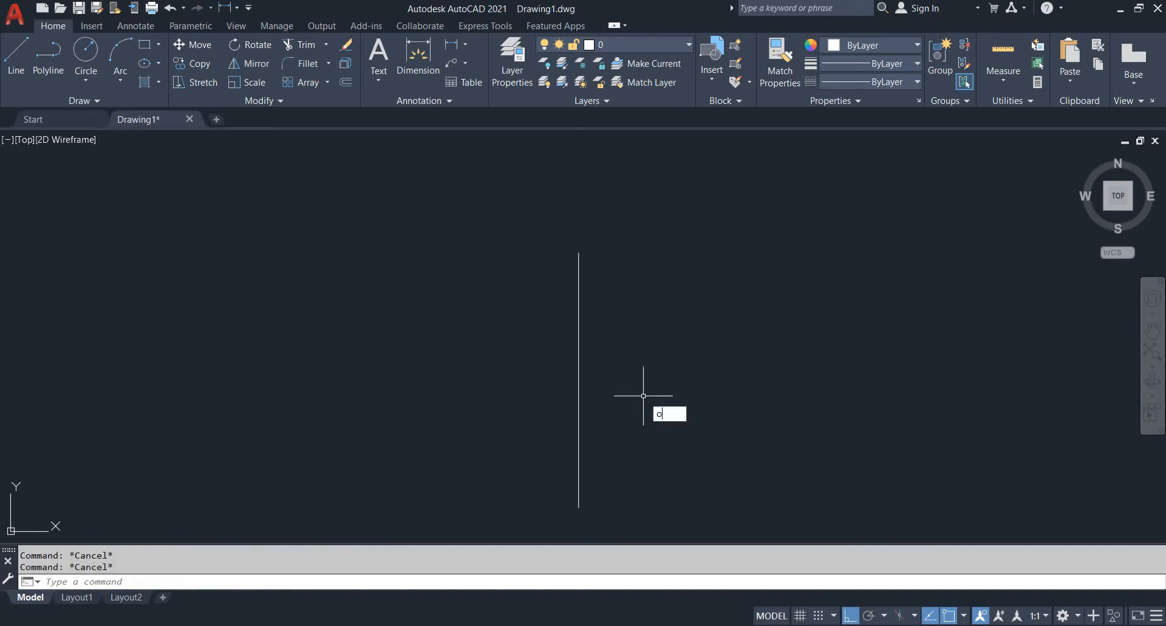
key("Return")
type("50")
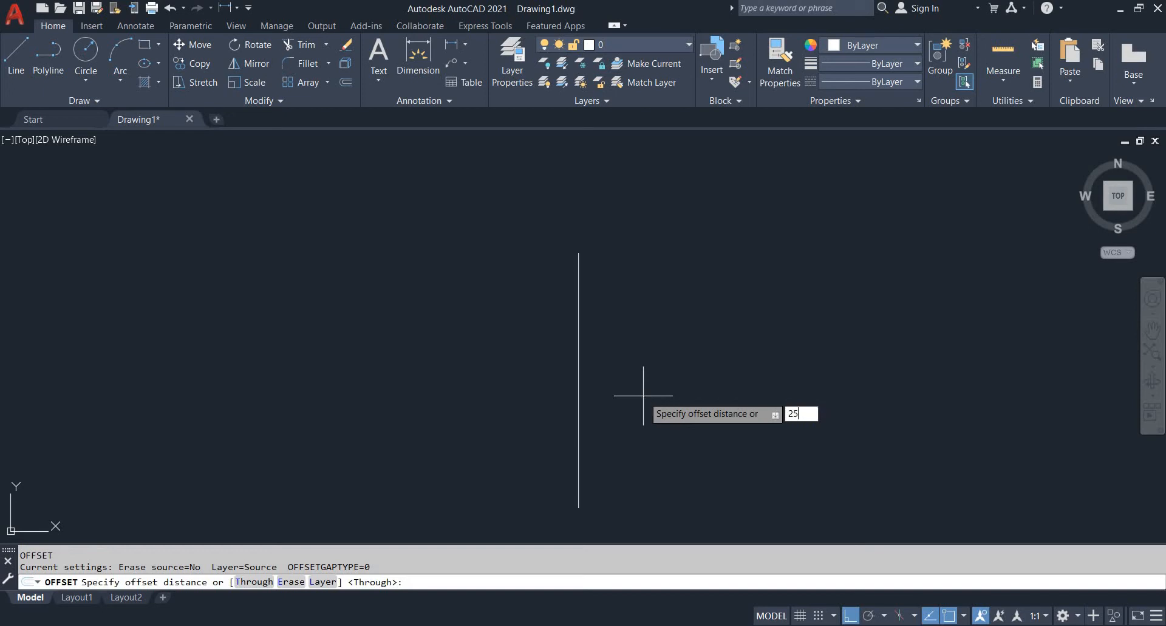
key("Return")
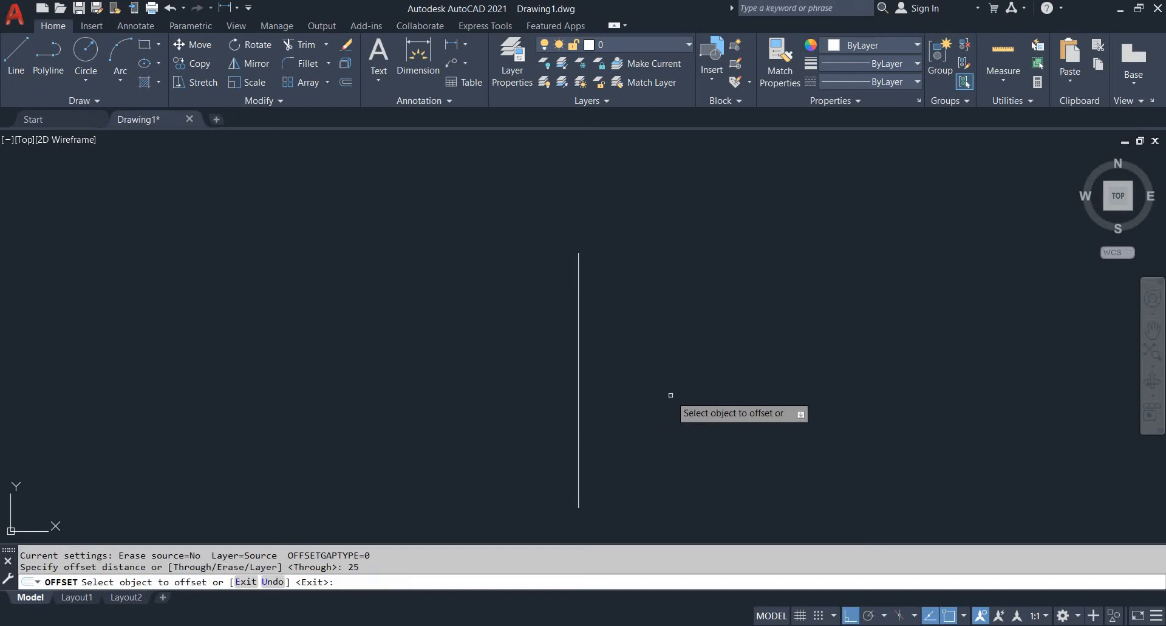
left_click(579, 356)
left_click(529, 355)
left_click(579, 355)
left_click(612, 347)
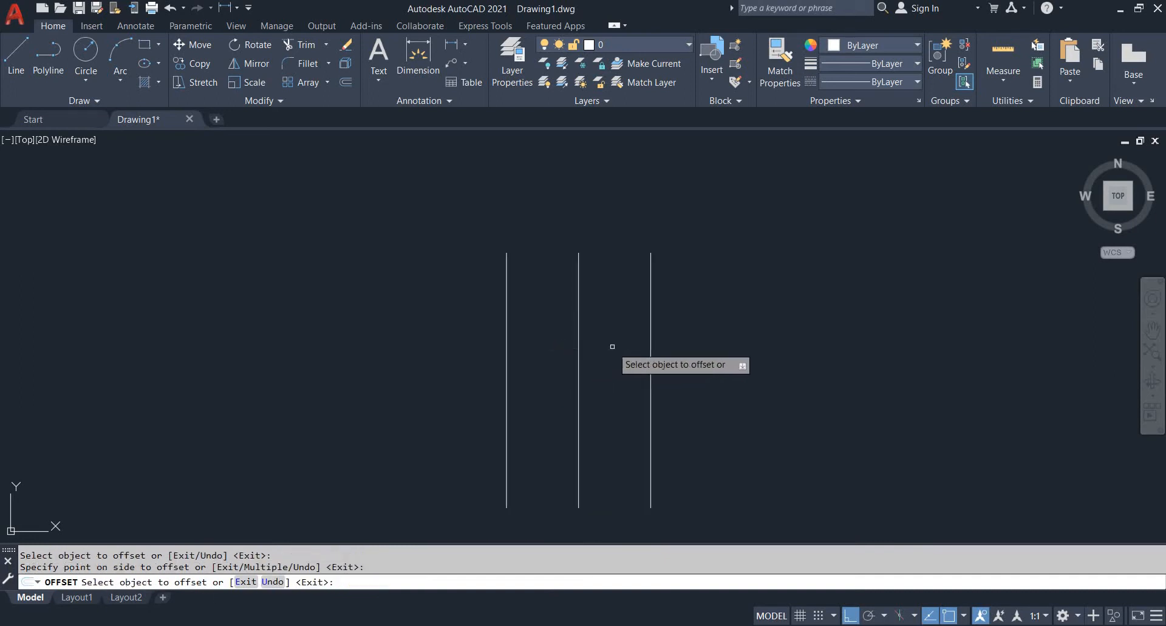
key("Escape")
- Check the inner diameter in the reference image and divide 38 by 2 in Calculator
key("alt+Tab")
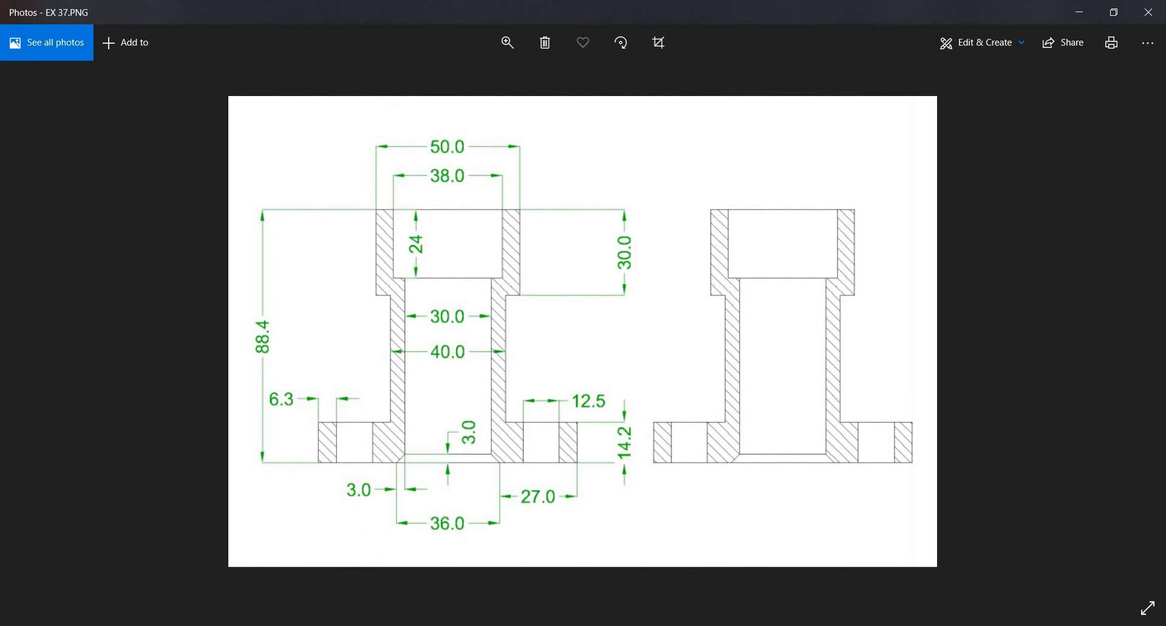
key("alt+Tab")
key("alt+Tab")
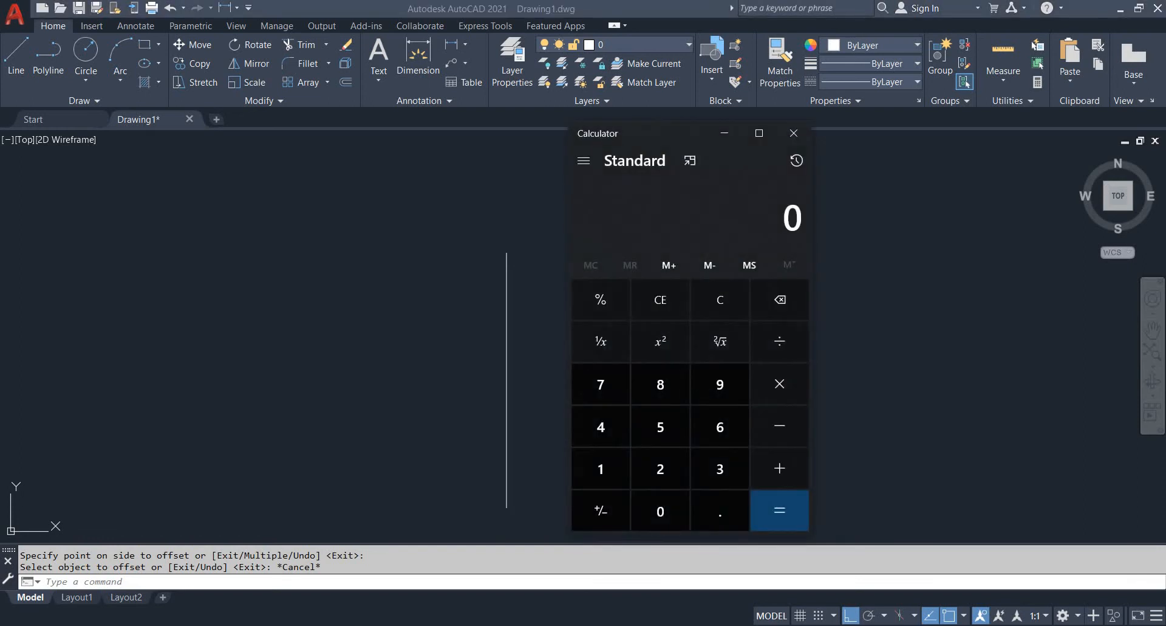
type("38/")
type("2")
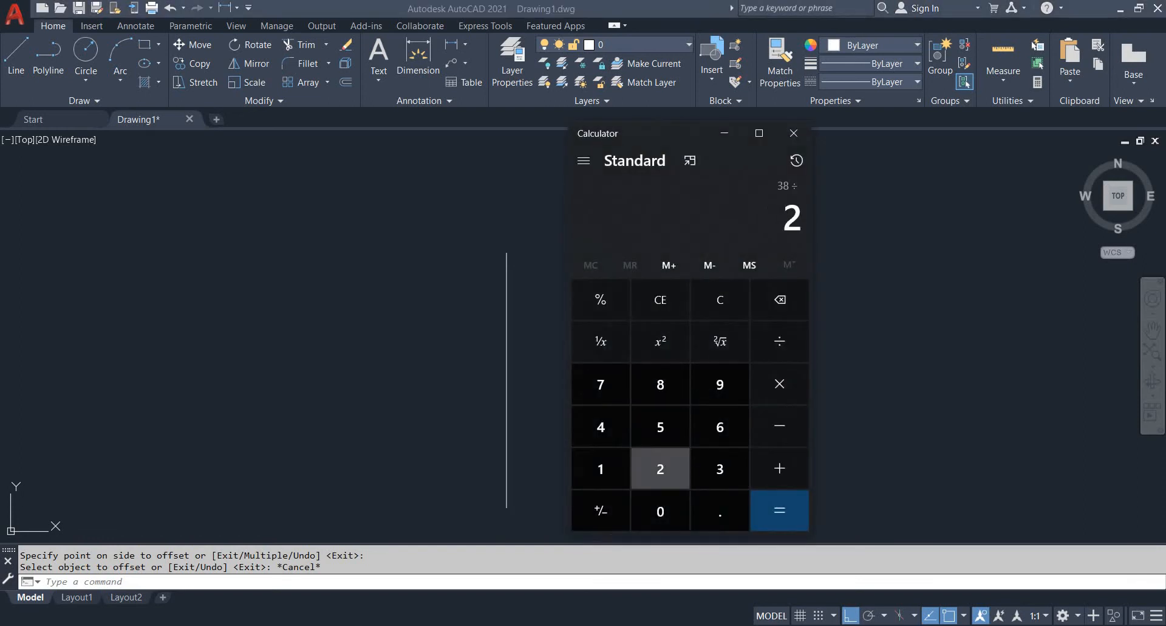
key("Return")
key("Escape")
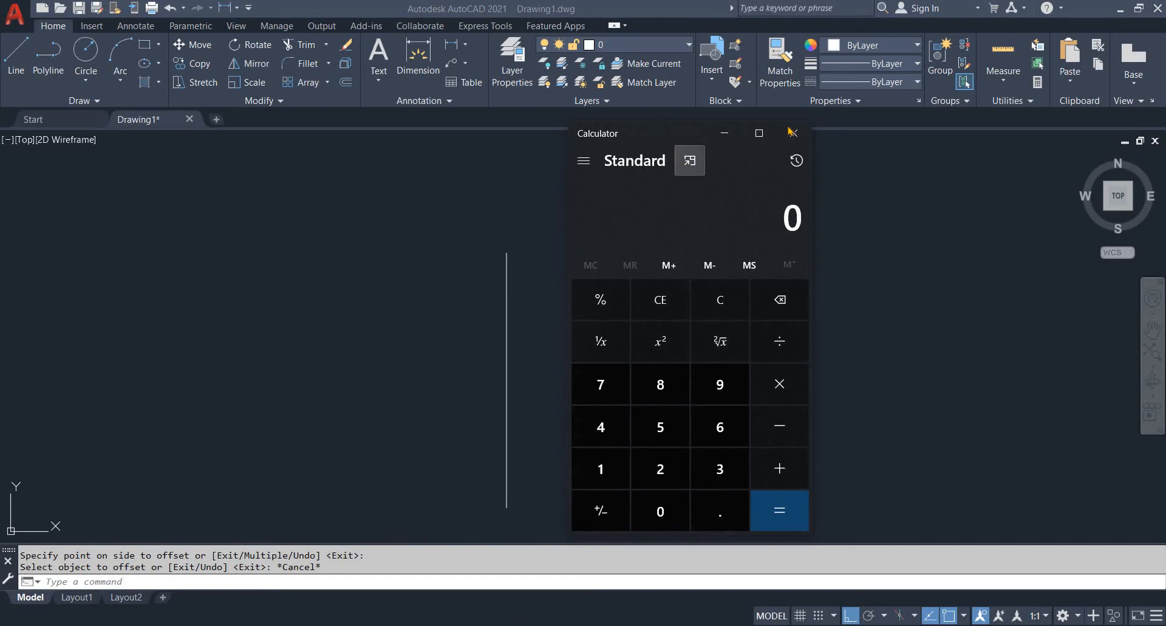
left_click(794, 134)
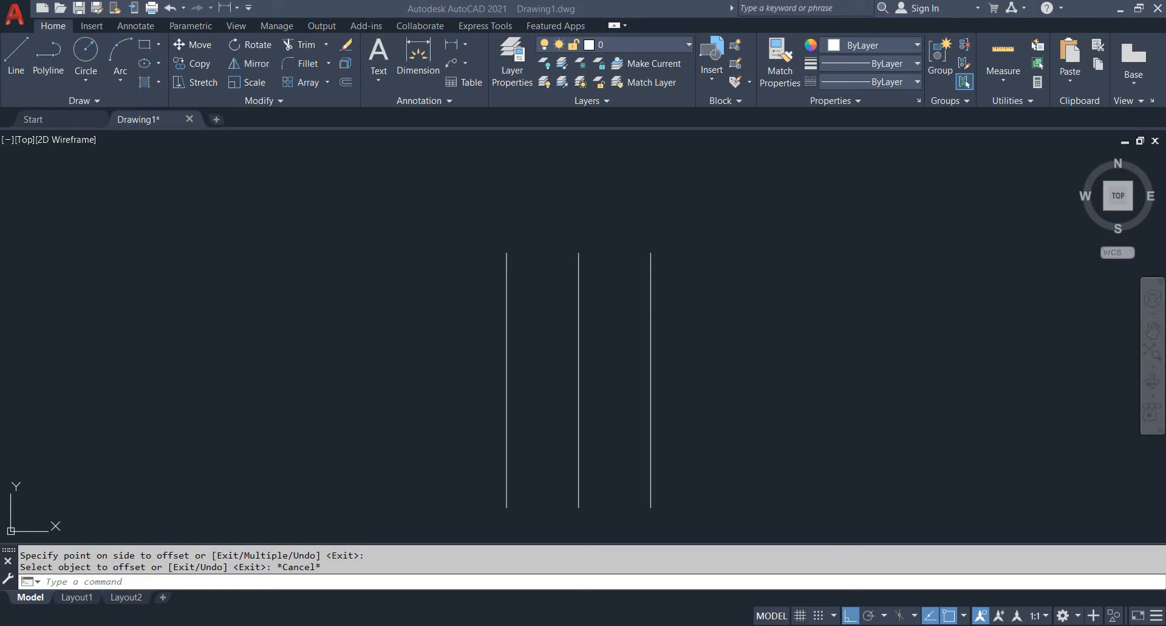
- Offset the vertical centre line by 19 to both sides
key("Return")
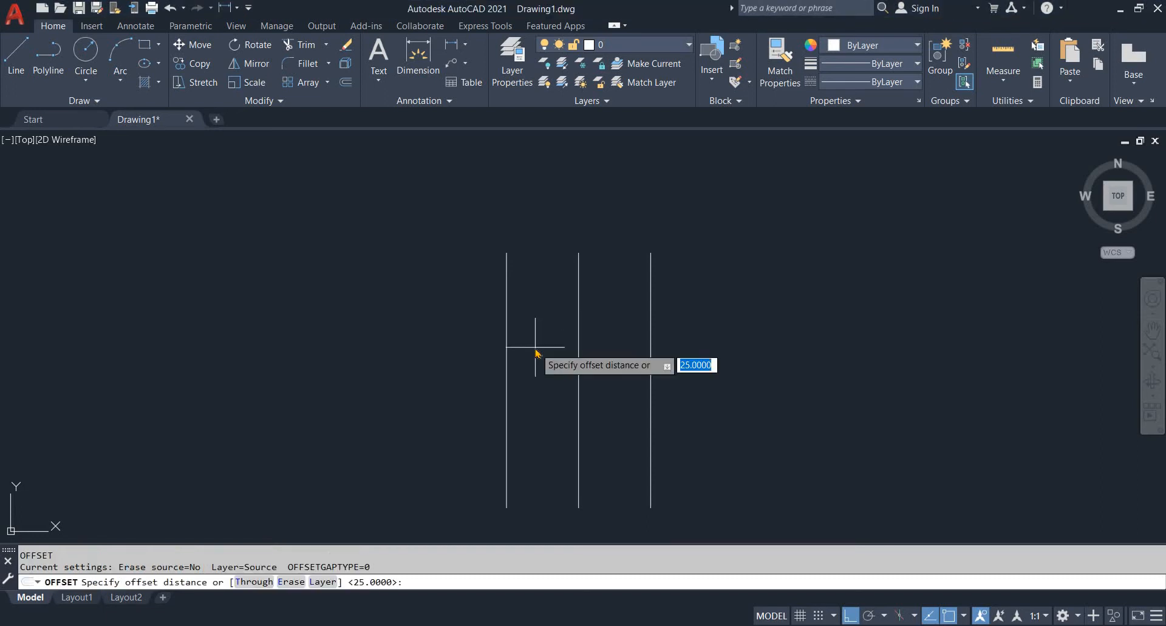
type("19")
key("Return")
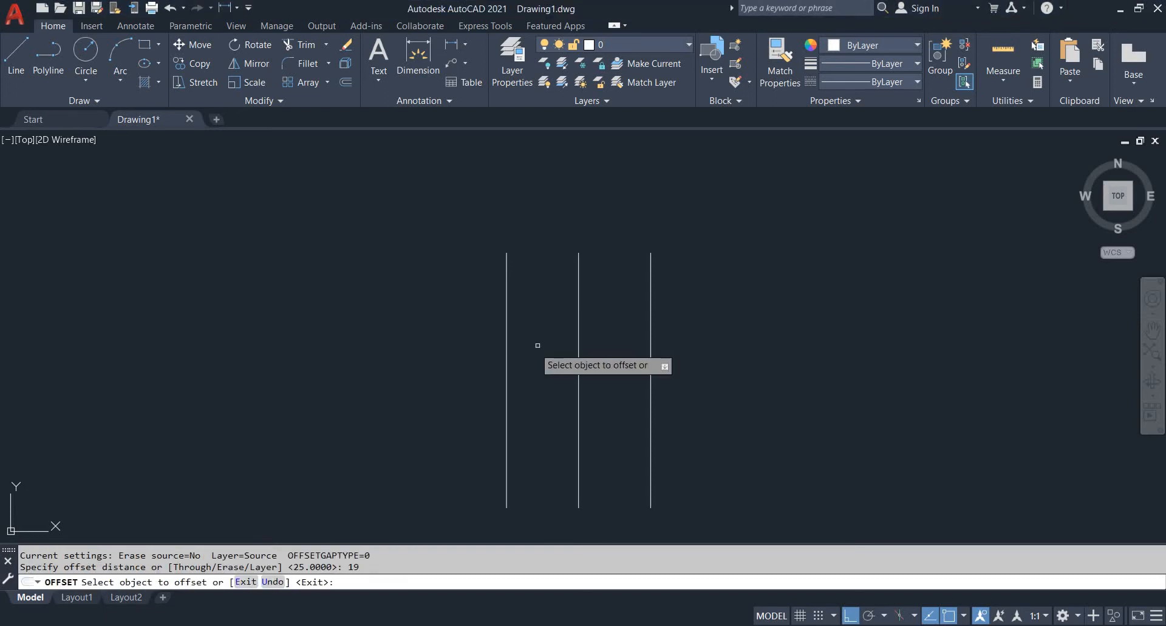
left_click(579, 339)
left_click(557, 331)
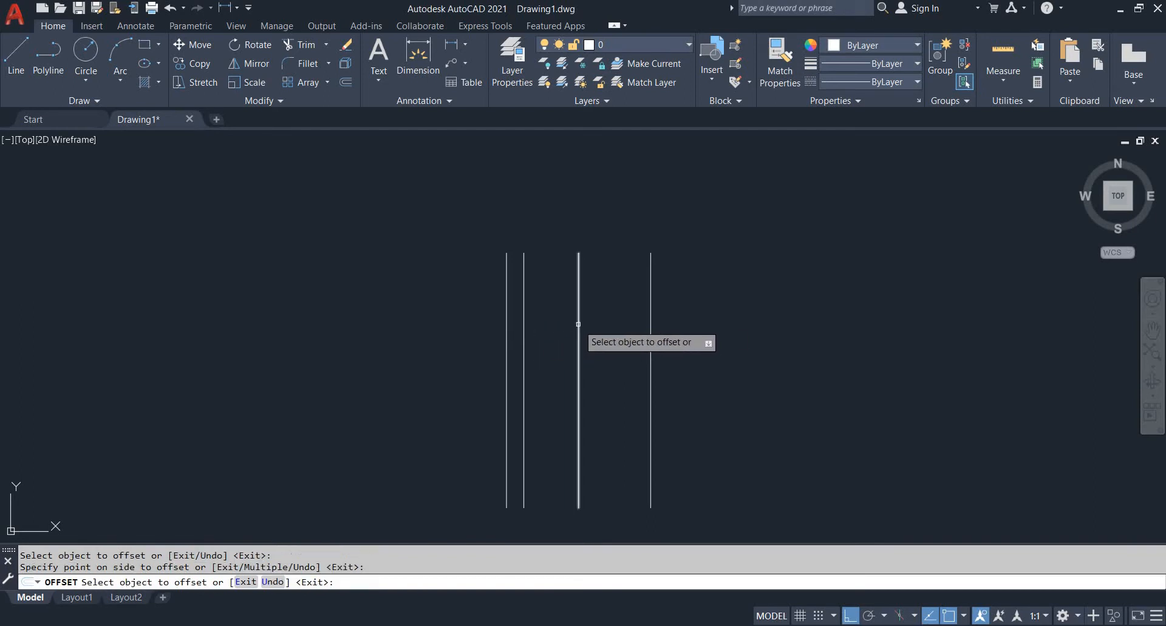
left_click(578, 331)
left_click(669, 325)
key("Escape")
- Draw a horizontal line from the top end of the centre line to the right, past the outermost vertical line
type("l")
key("Return")
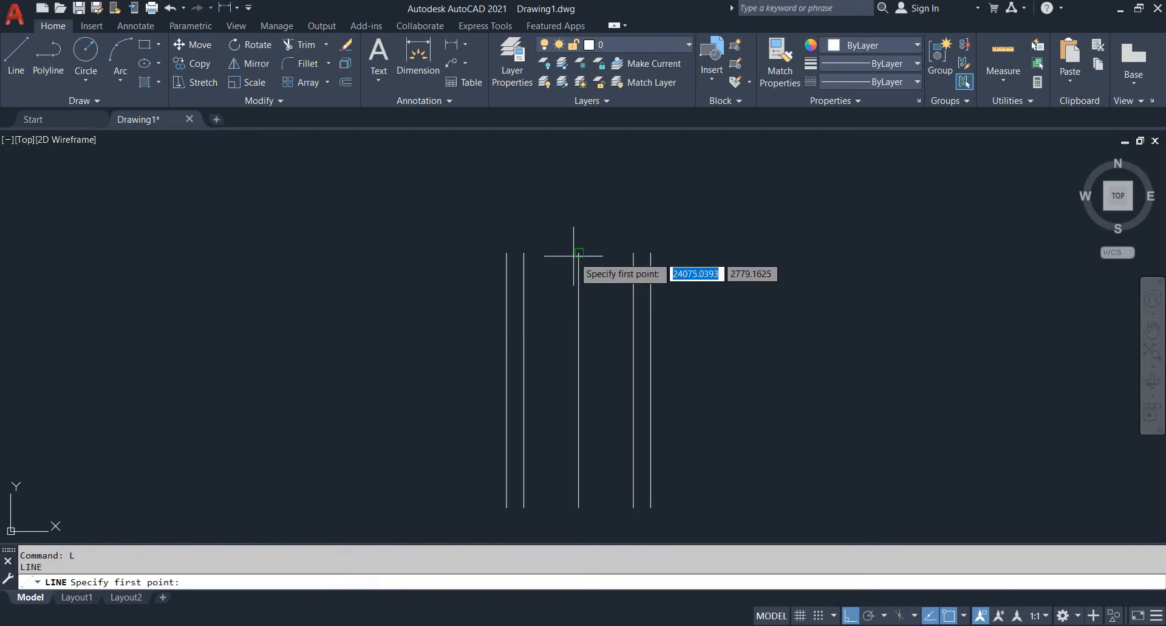
left_click(579, 253)
left_click(734, 252)
key("Escape")
key("Escape")
- Offset the top horizontal line downward by 24
type("o")
key("Return")
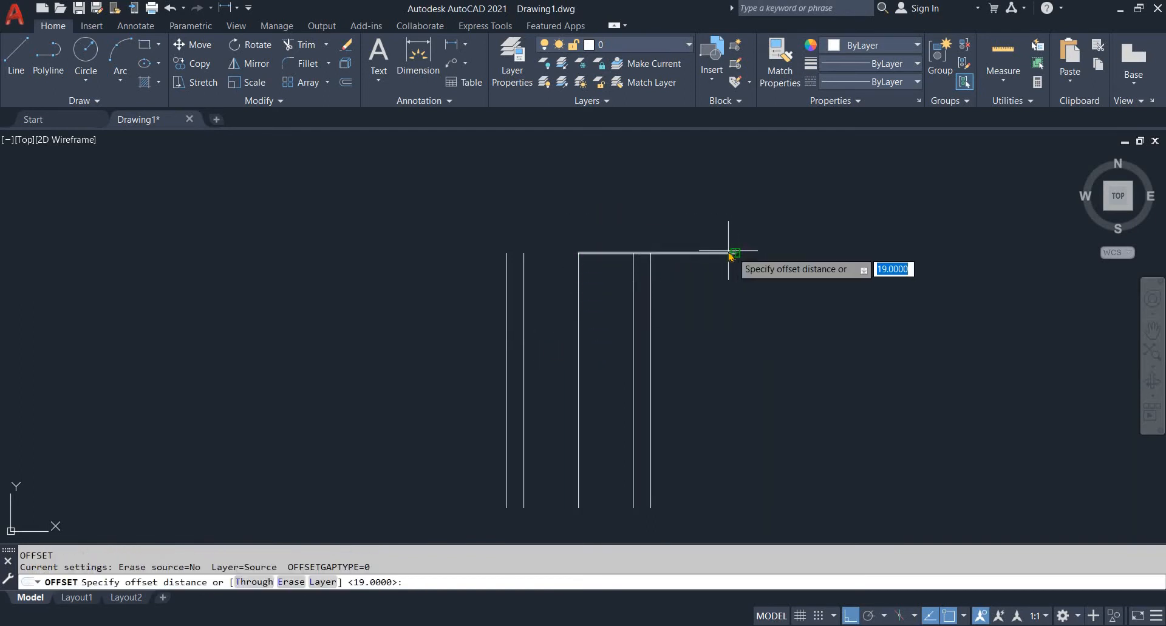
type("24")
key("Return")
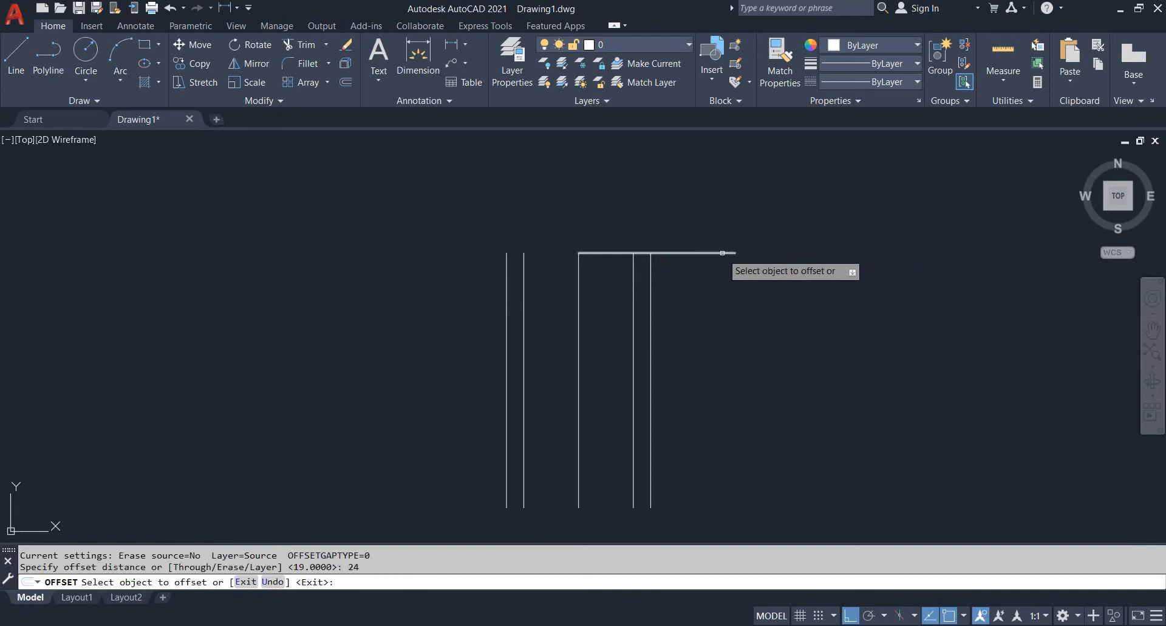
left_click(729, 253)
left_click(699, 376)
key("Escape")
- Extend the lower horizontal line to the left until it meets the inner-left vertical line
type("ex")
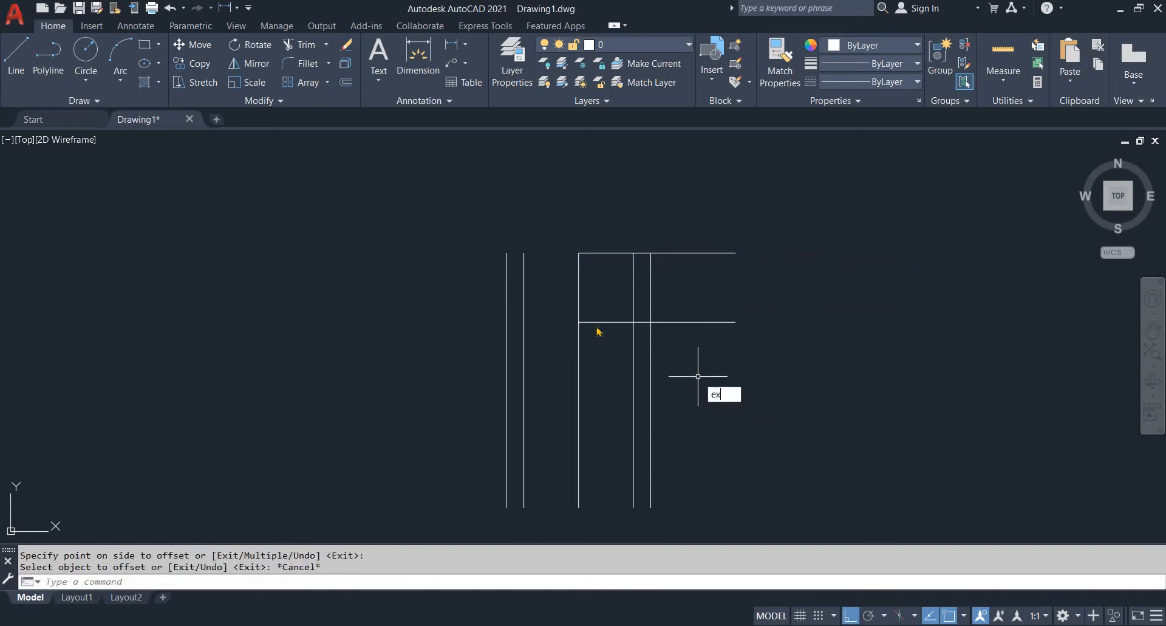
type("x")
key("Escape")
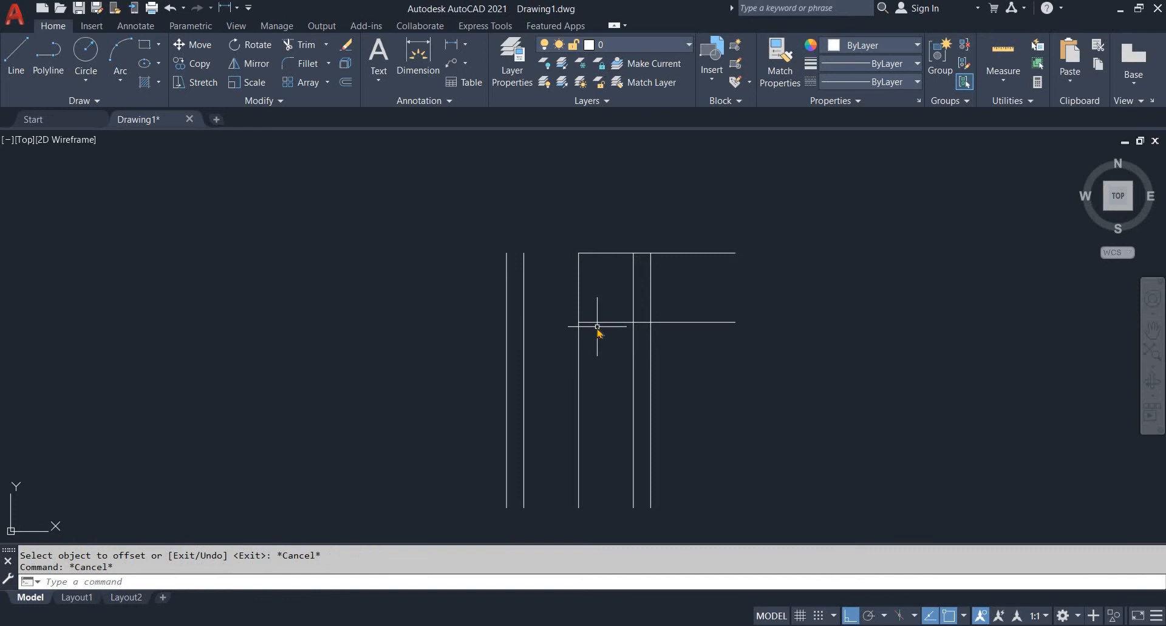
type("ex")
key("Return")
left_click(598, 322)
key("Escape")
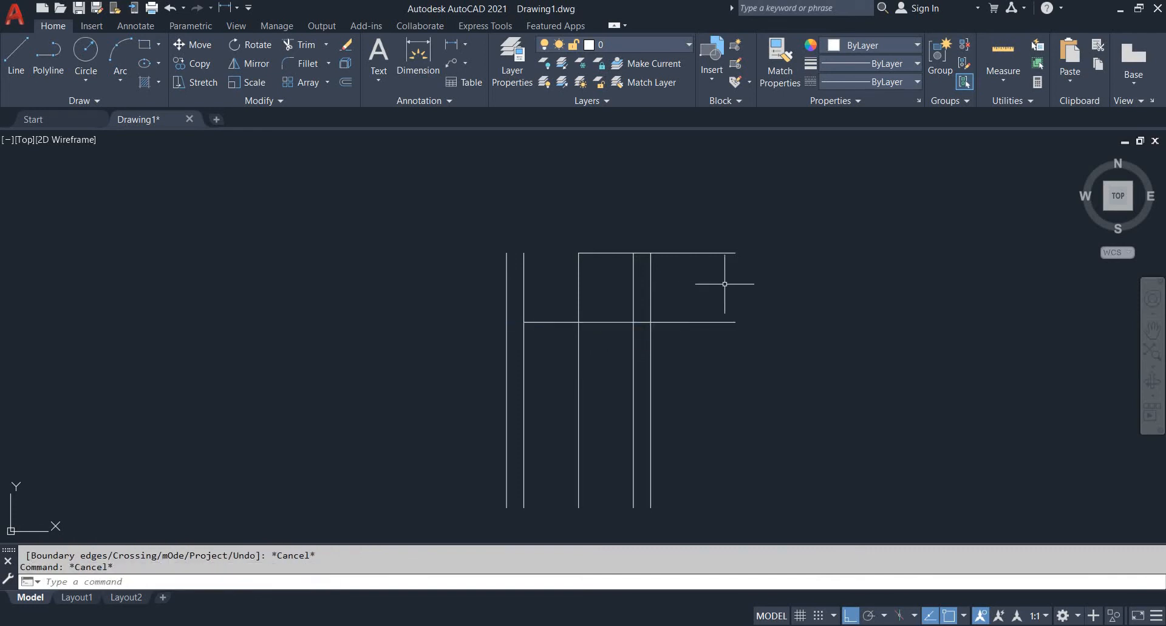
- Erase the horizontal line at the top ends of the vertical lines
left_click_drag(725, 284, 707, 247)
type("e")
key("Return")
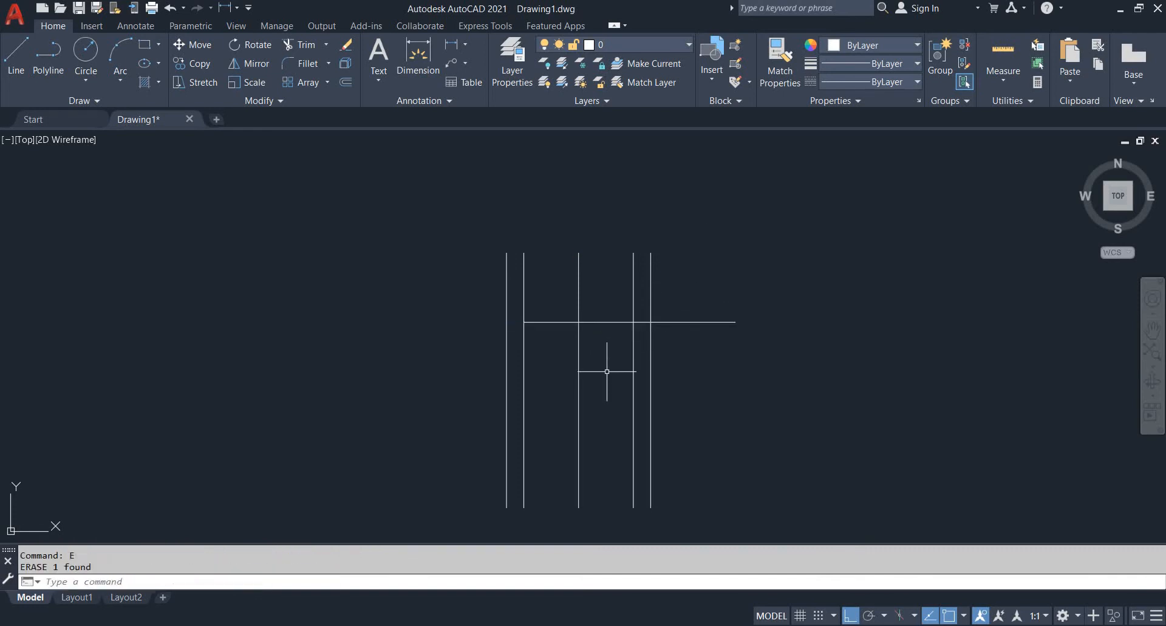
- Check the bore width in the reference image and offset the vertical centre line by 15 to both sides
key("alt+Tab")
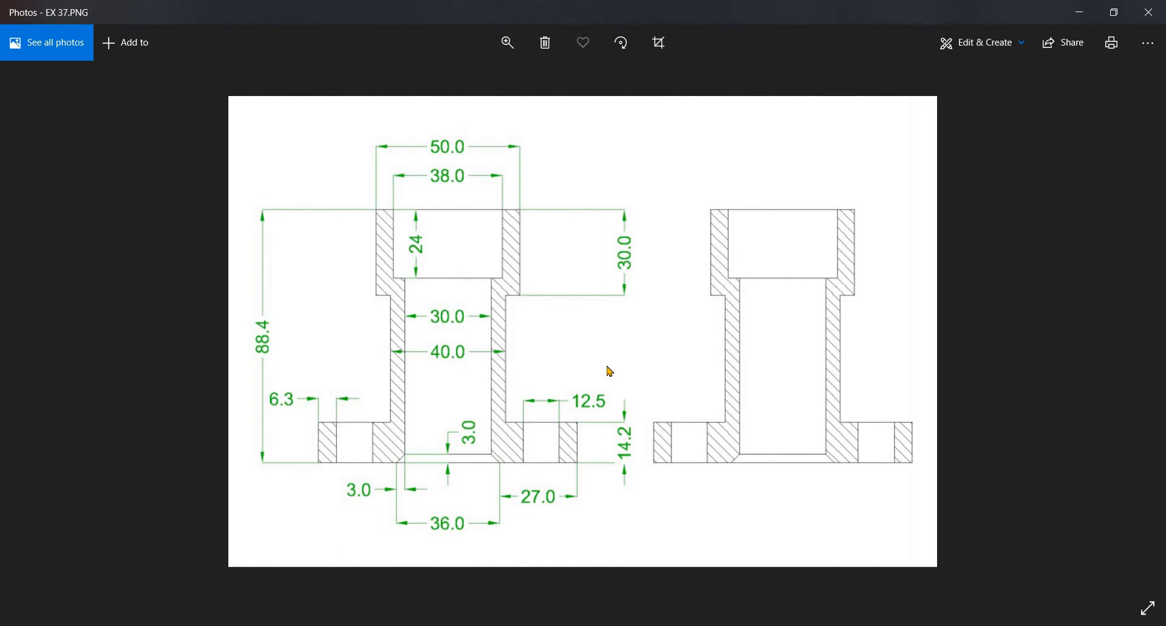
key("alt+Tab")
key("Escape")
key("Escape")
type("o")
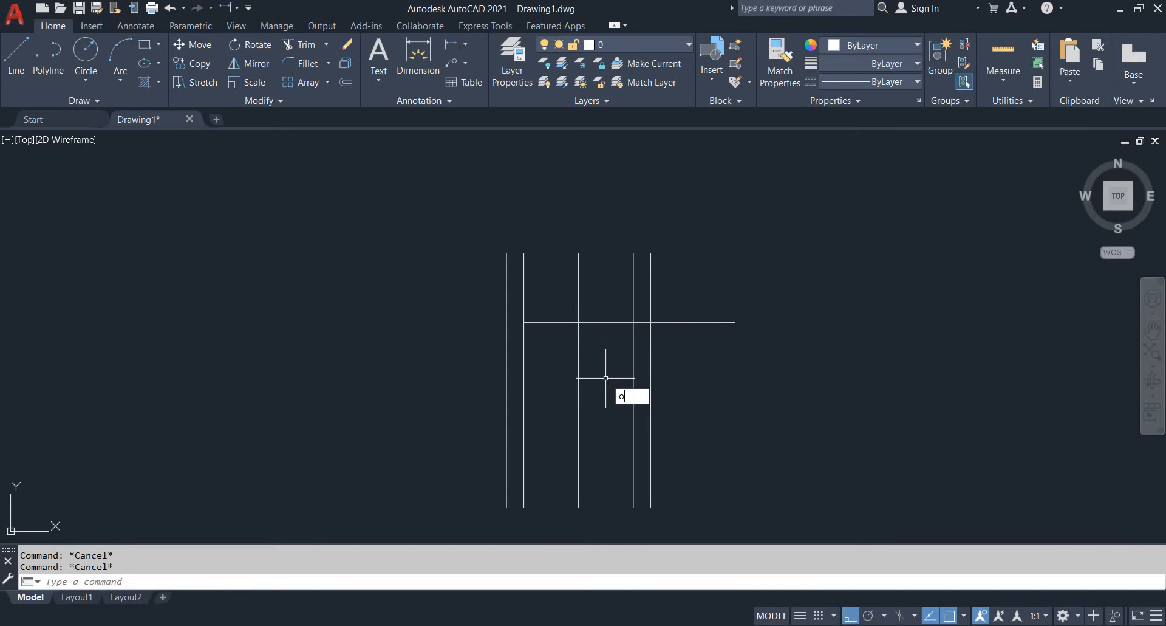
key("Return")
type("15")
key("Return")
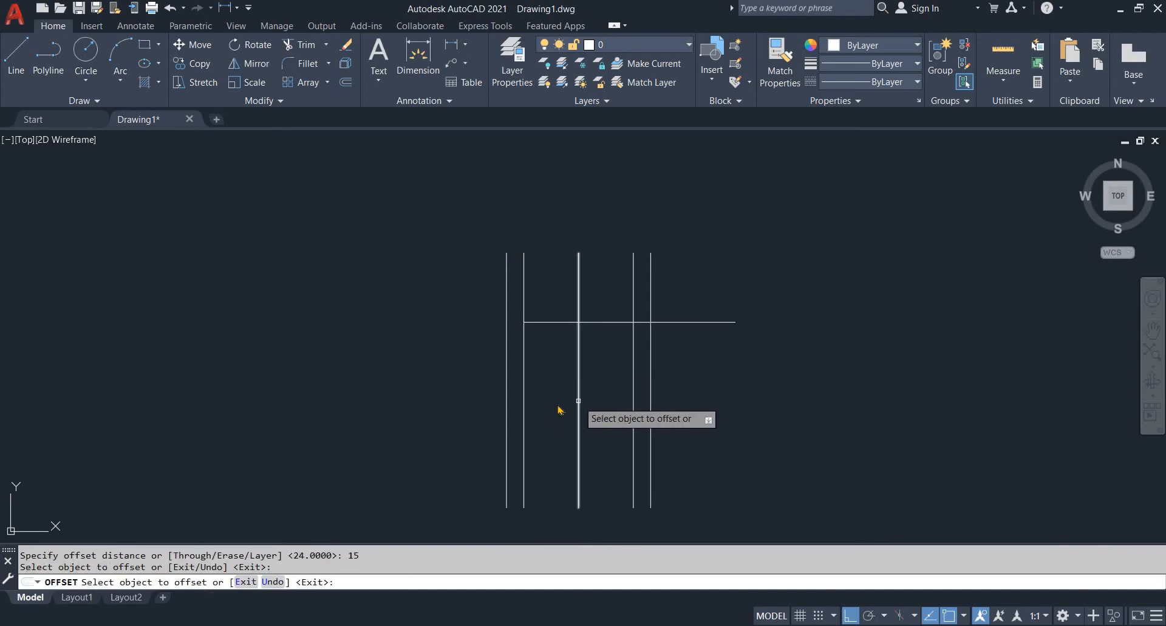
left_click(579, 402)
left_click(549, 404)
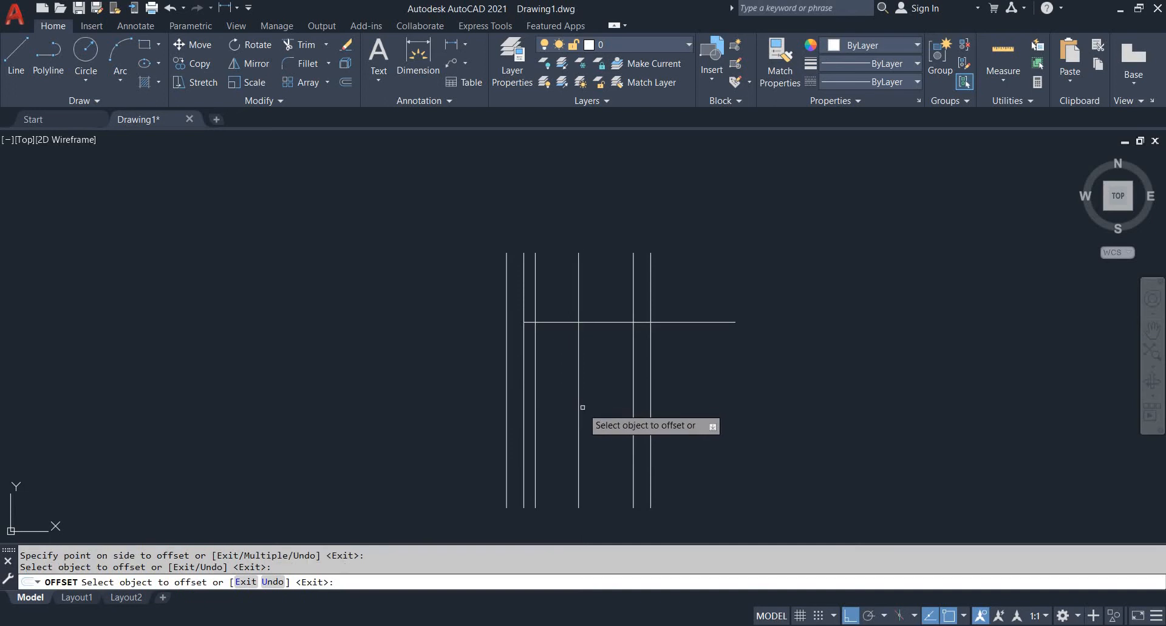
left_click(578, 406)
left_click(607, 405)
key("Escape")
- Offset the vertical centre line by 20 to the left
type("o")
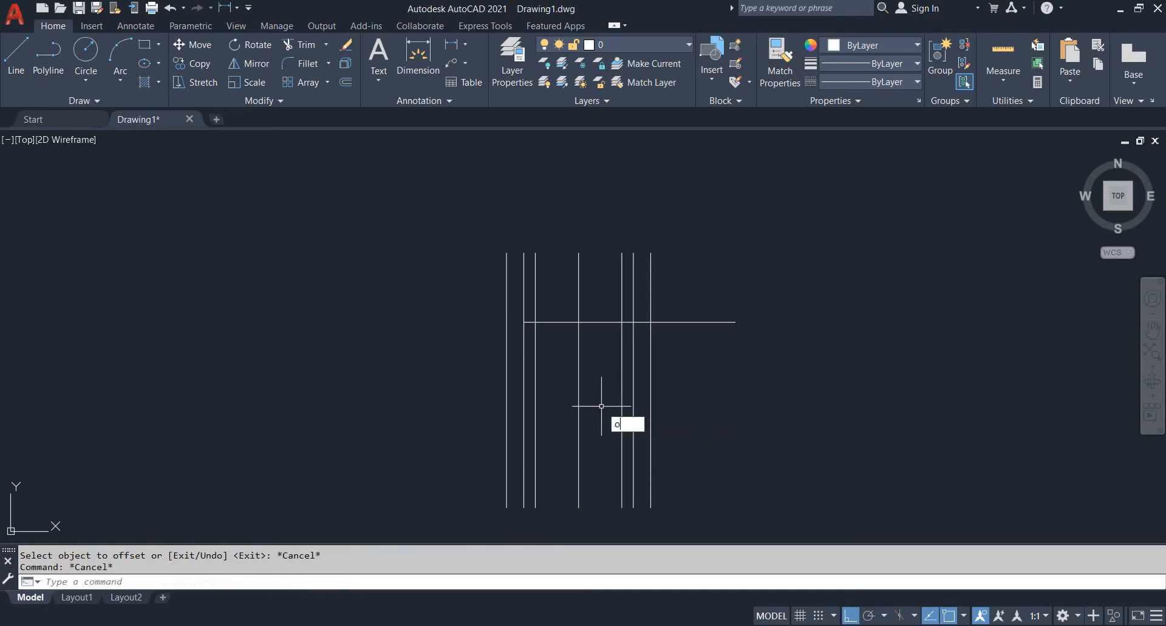
key("Return")
type("20")
key("Return")
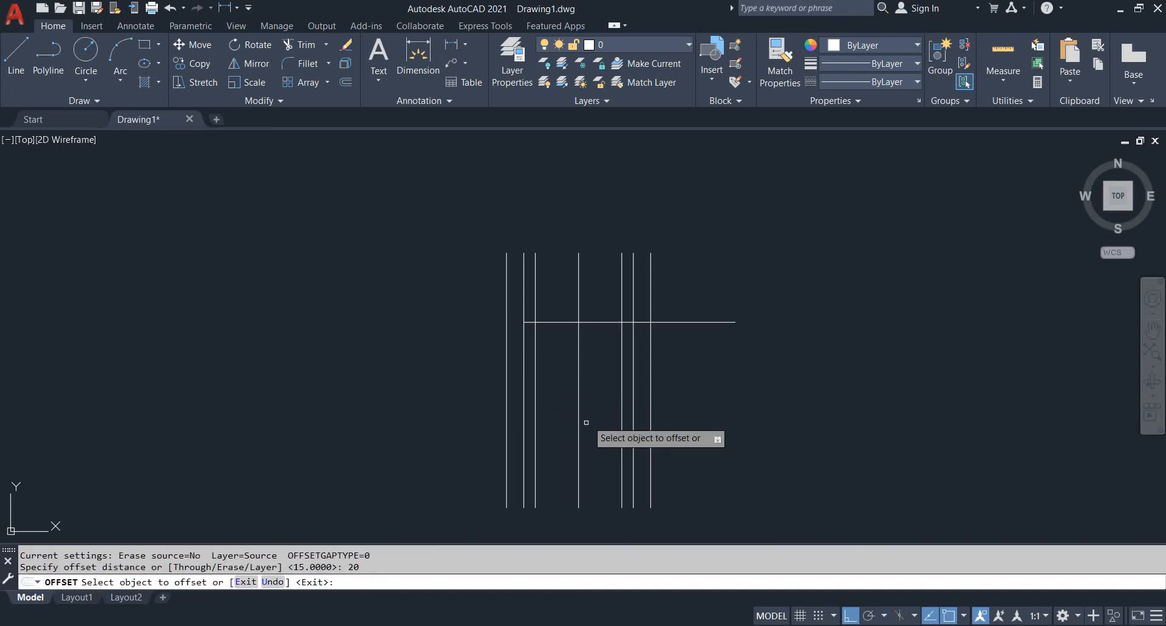
left_click(579, 418)
left_click(556, 415)
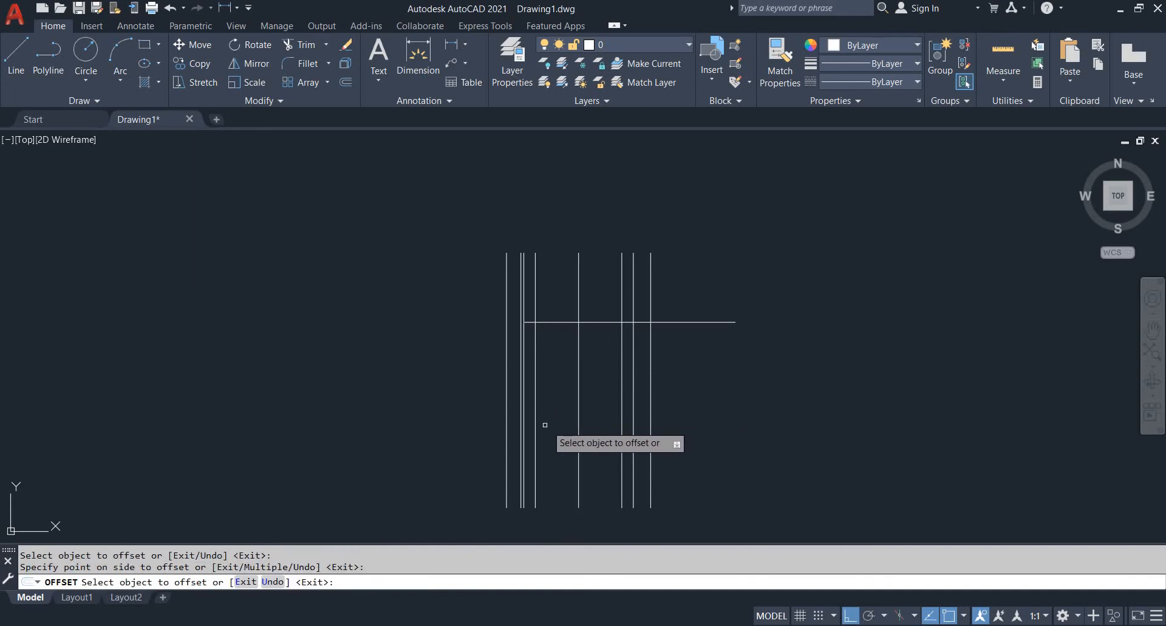
left_click(580, 417)
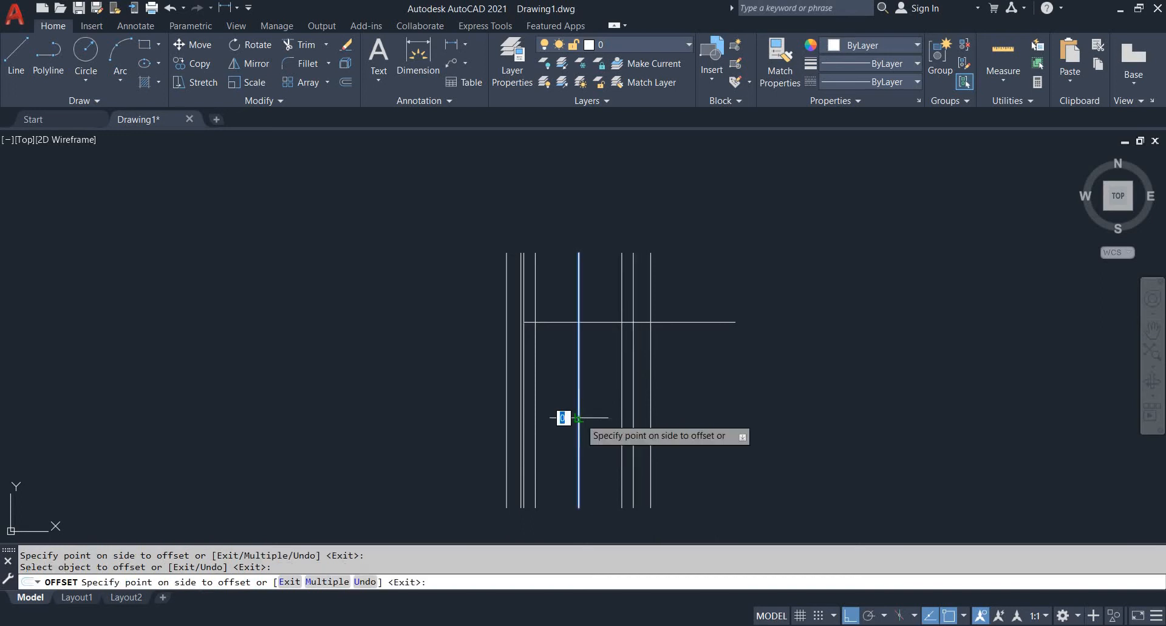
key("Escape")
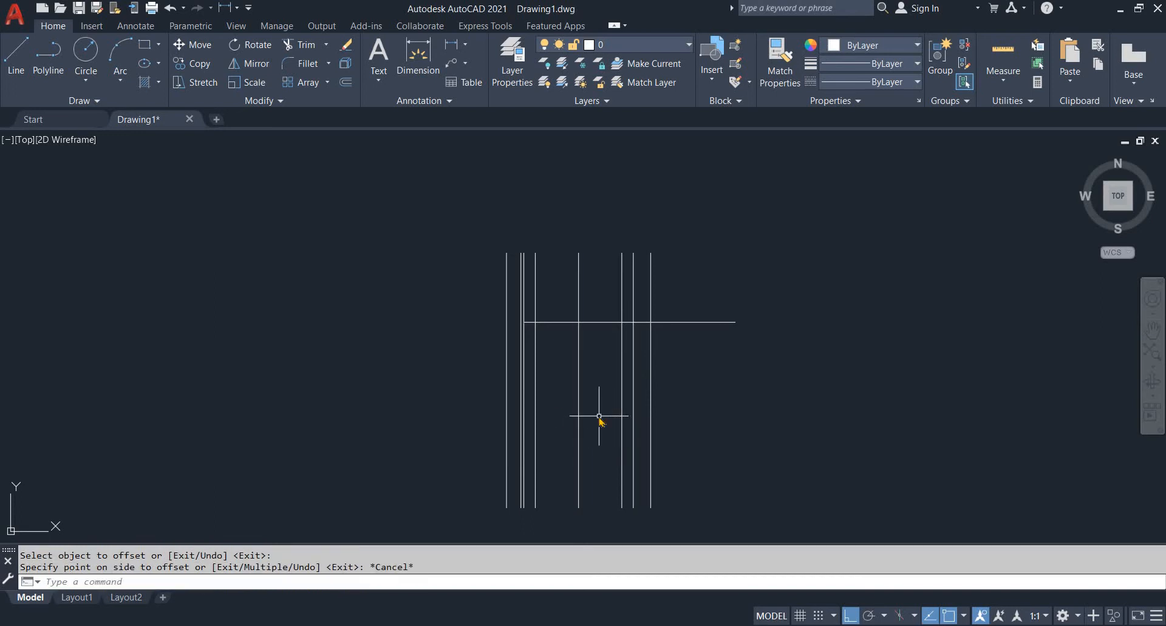
- Check the 40.0 outer width in the reference image and offset the vertical centre line by 20 to the right
key("alt+Tab")
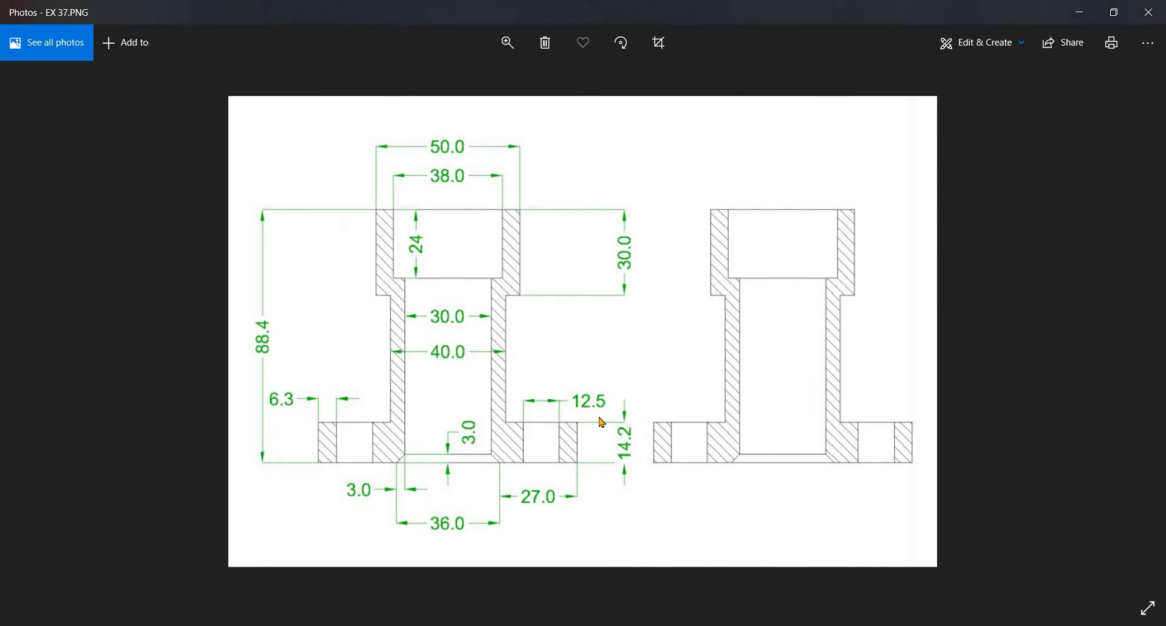
key("alt+Tab")
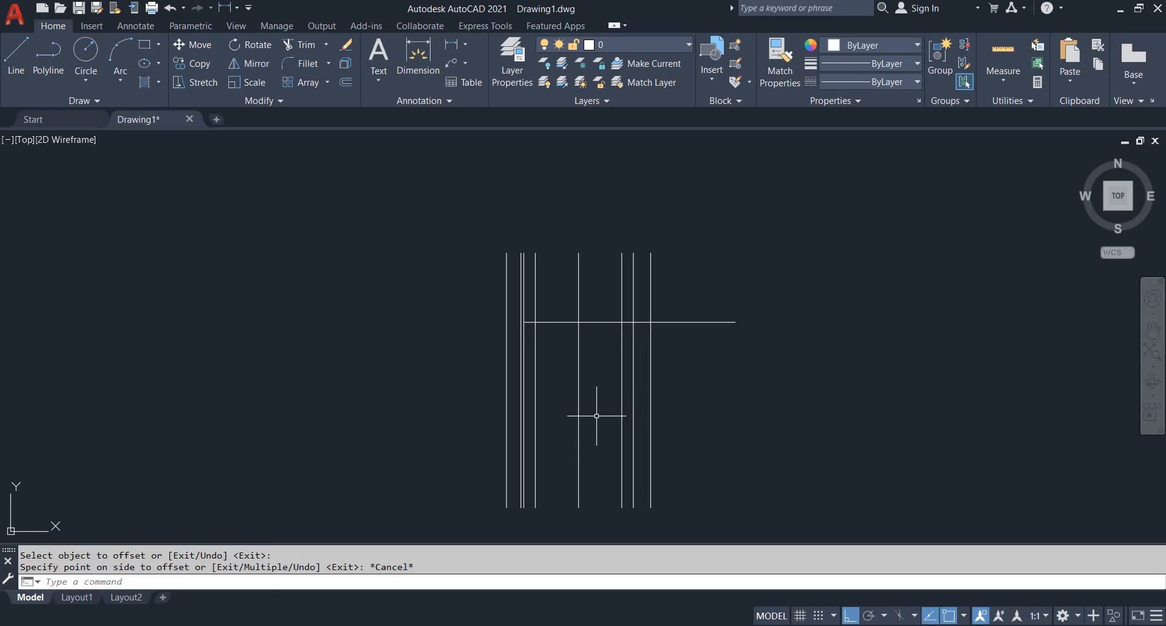
key("Escape")
type("o")
key("Return")
type("2")
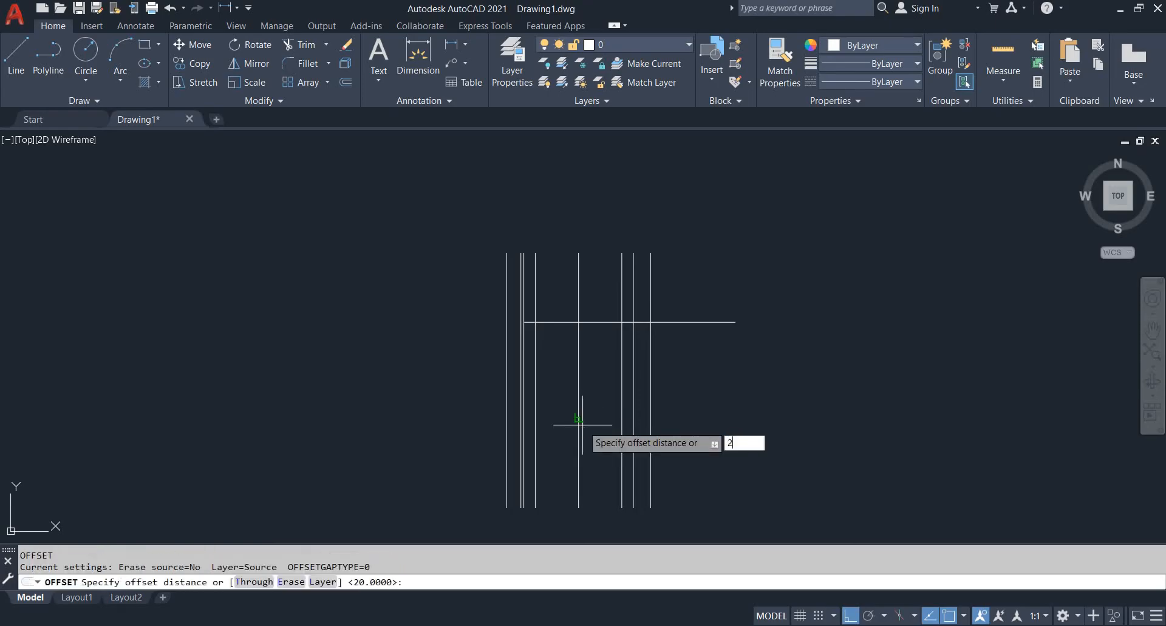
type("0")
key("Return")
left_click(578, 425)
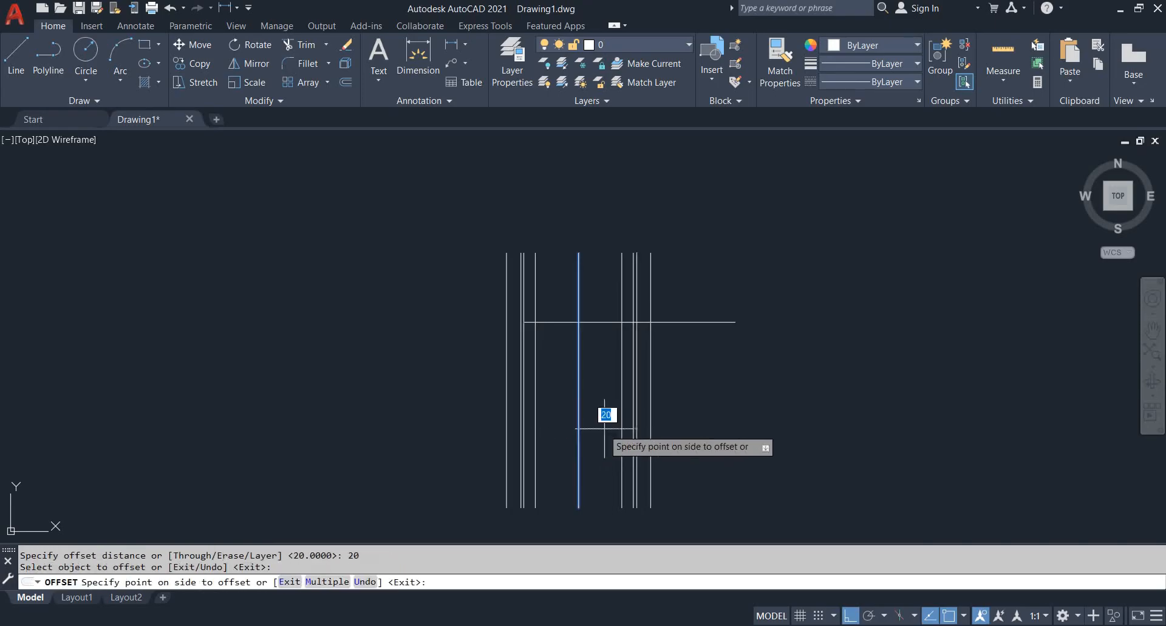
left_click(601, 432)
- Check the flange dimensions in the reference image and draw a horizontal line rightward from the lower end of the leftmost vertical line
key("alt+Tab")
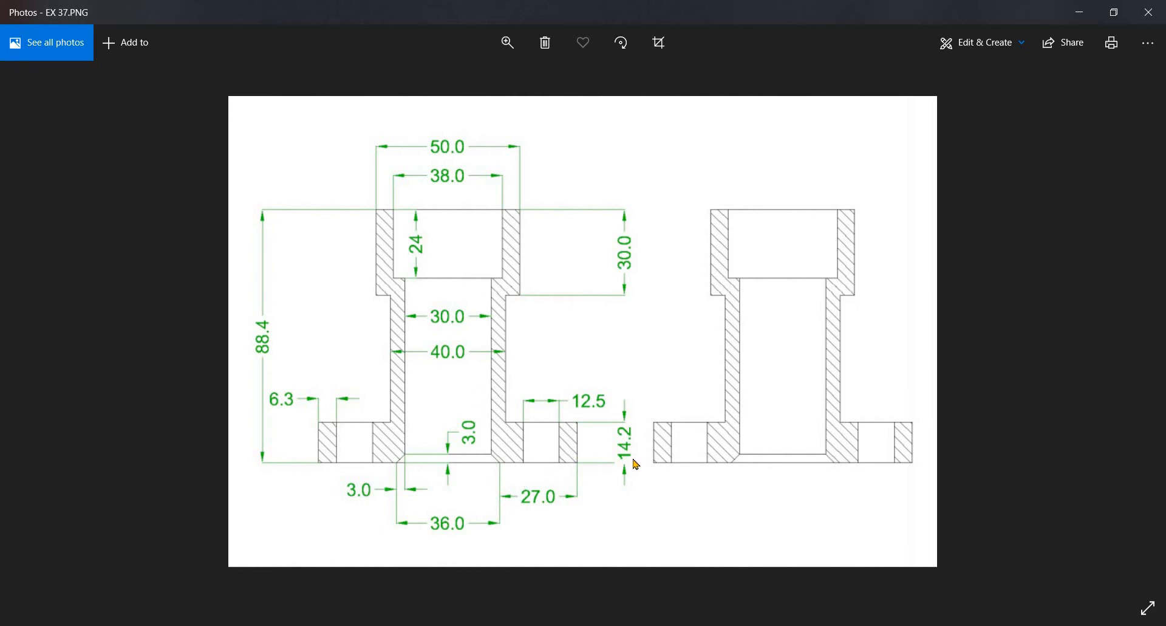
key("alt+Tab")
key("Escape")
key("Escape")
type("p")
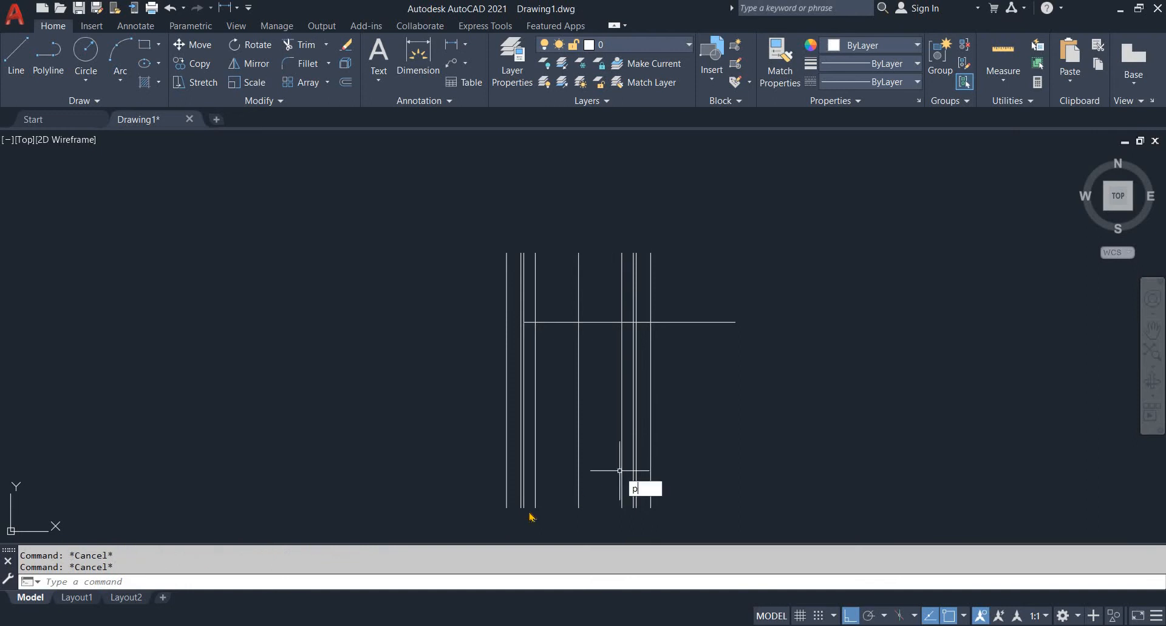
key("Return")
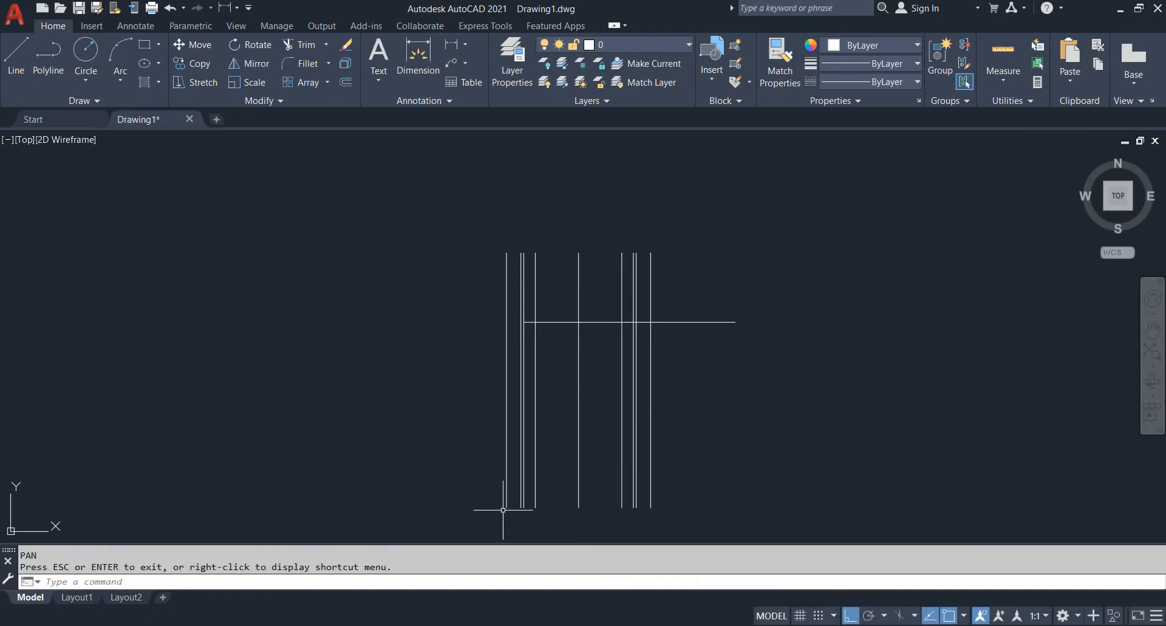
key("Escape")
type("l")
key("Return")
left_click(506, 507)
left_click(758, 507)
key("Escape")
key("Escape")
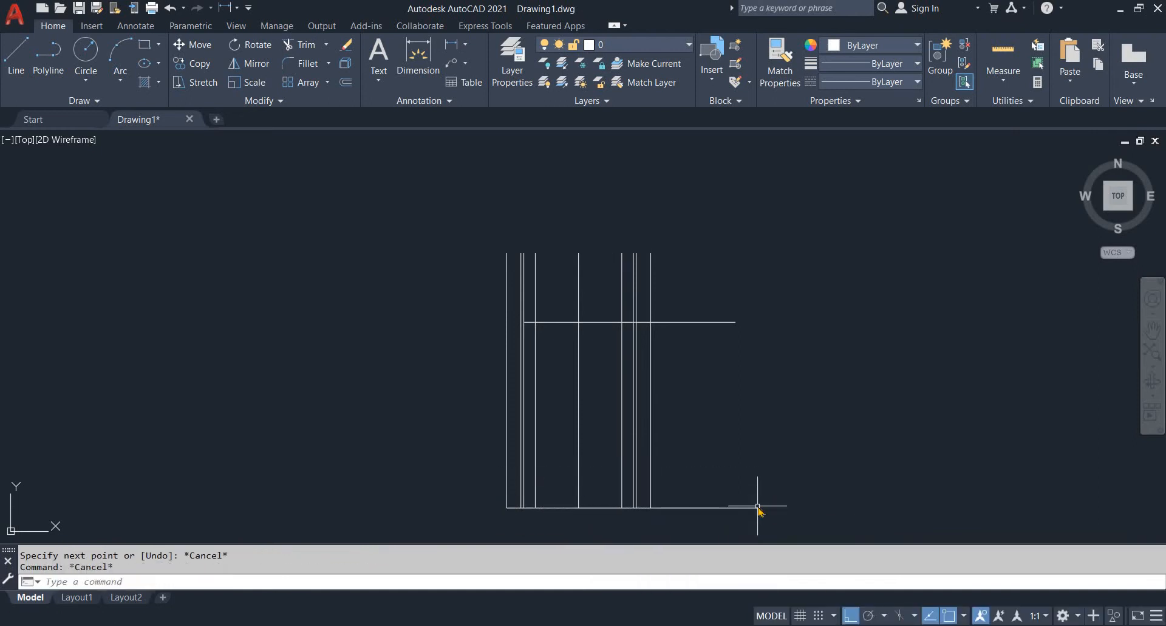
- Offset the bottom horizontal line upward by 14.2
type("o")
key("Return")
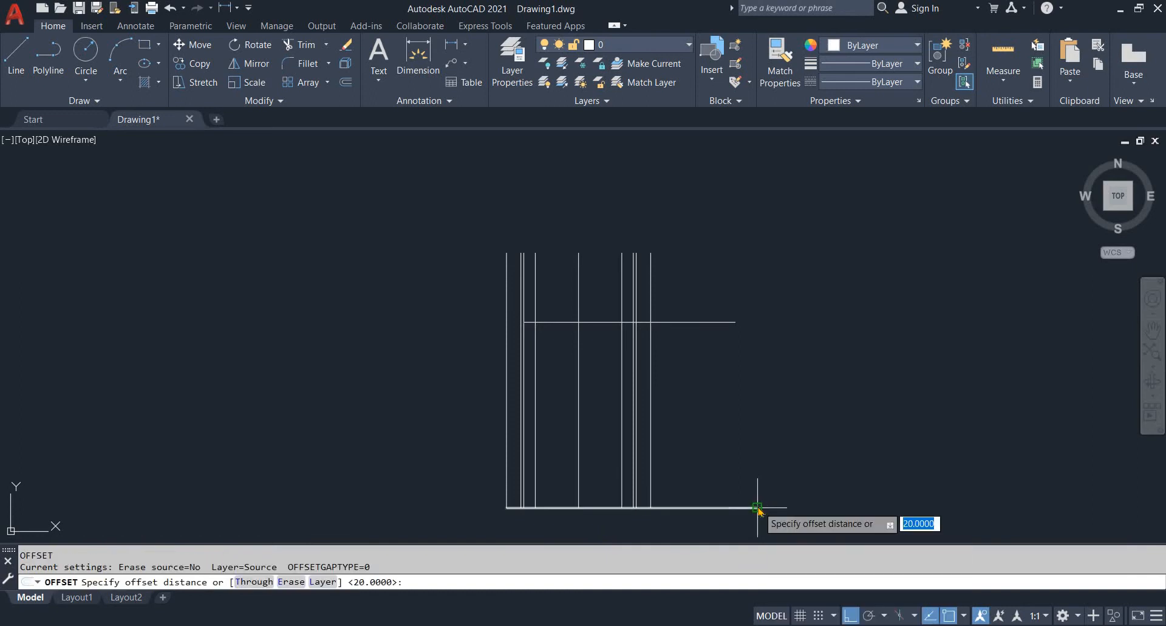
type("14.2")
key("Return")
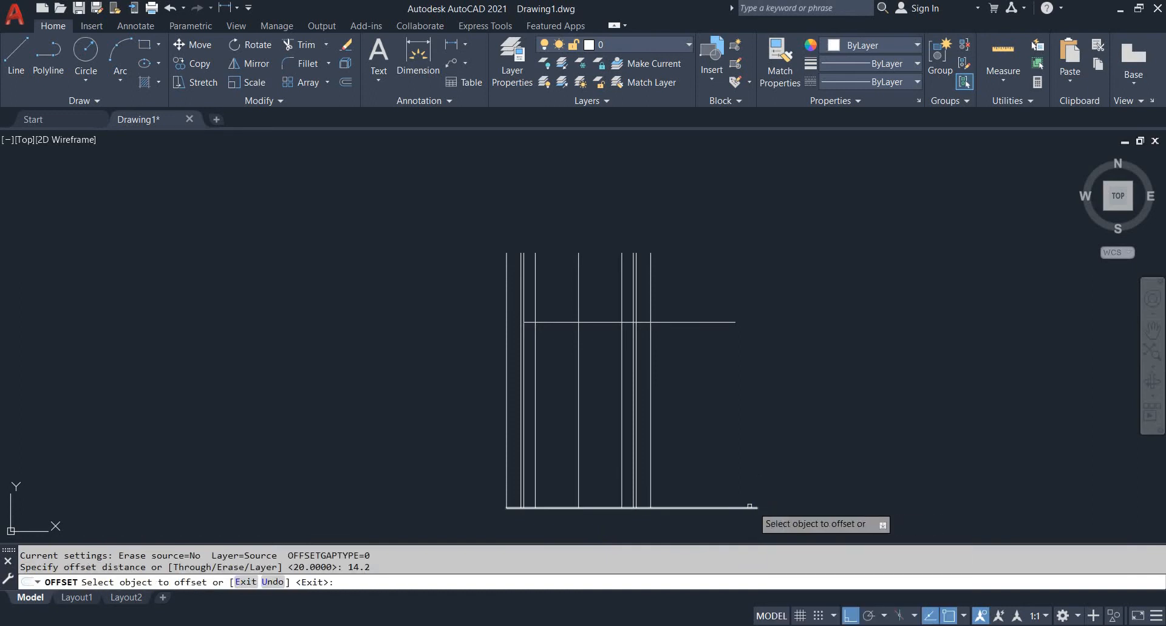
left_click(747, 507)
left_click(729, 480)
scroll(675, 539, "up", 2)
scroll(658, 425, "down", 2)
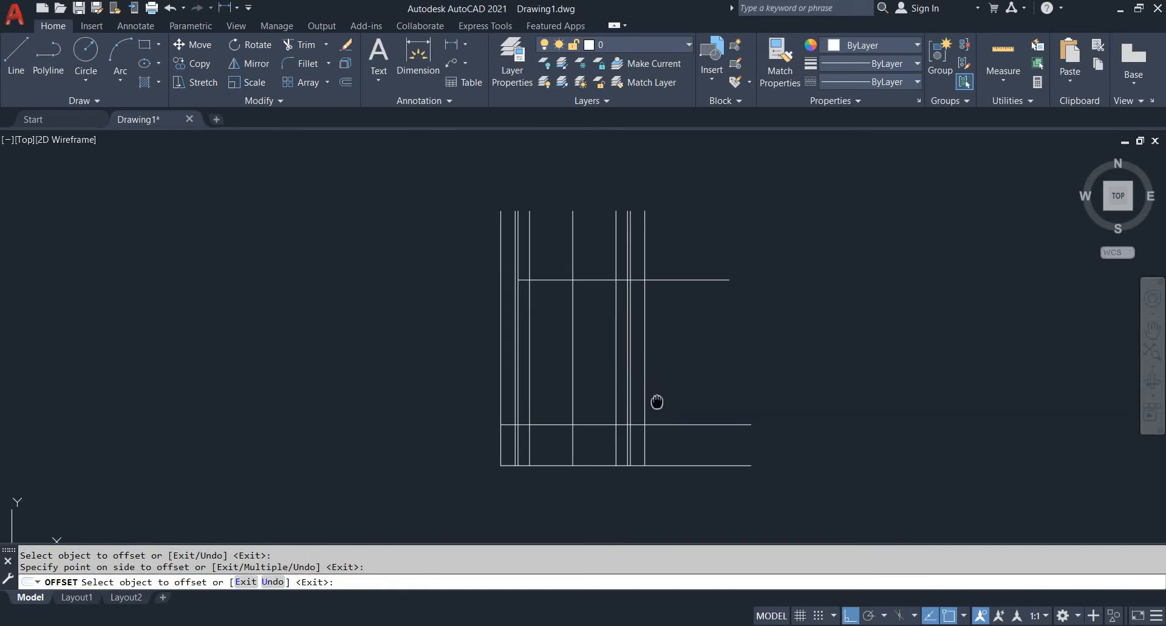
key("Escape")
key("Escape")
- Compare with the reference image and trim the vertical lines 15 and 19 from the centre line above the upper horizontal line, on both sides
key("alt+Tab")
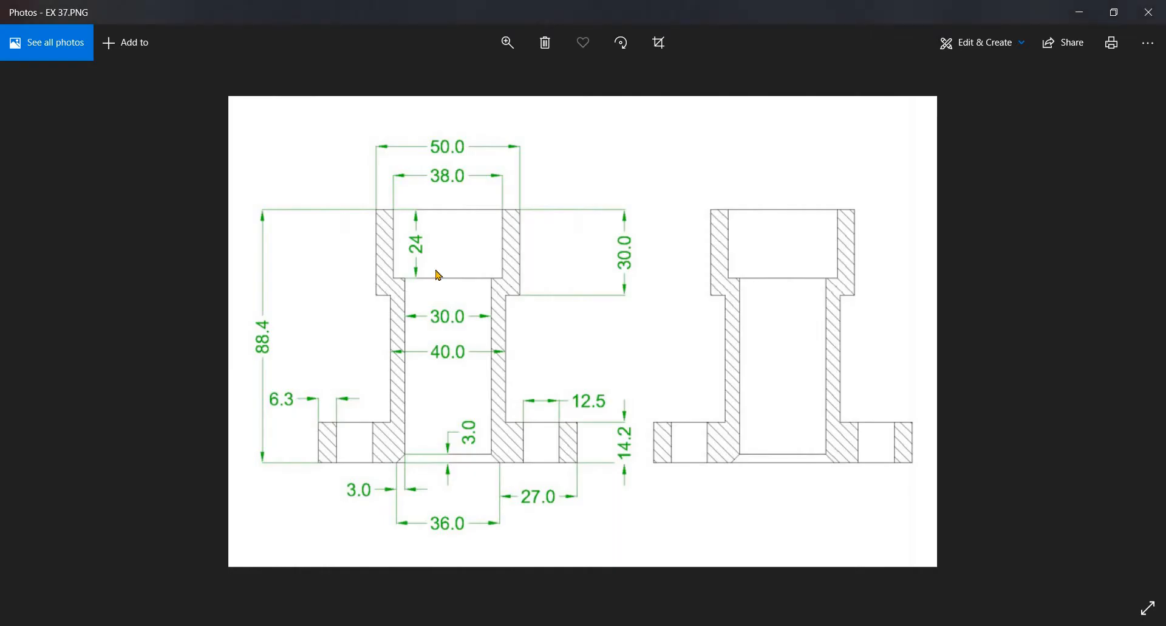
key("alt+Tab")
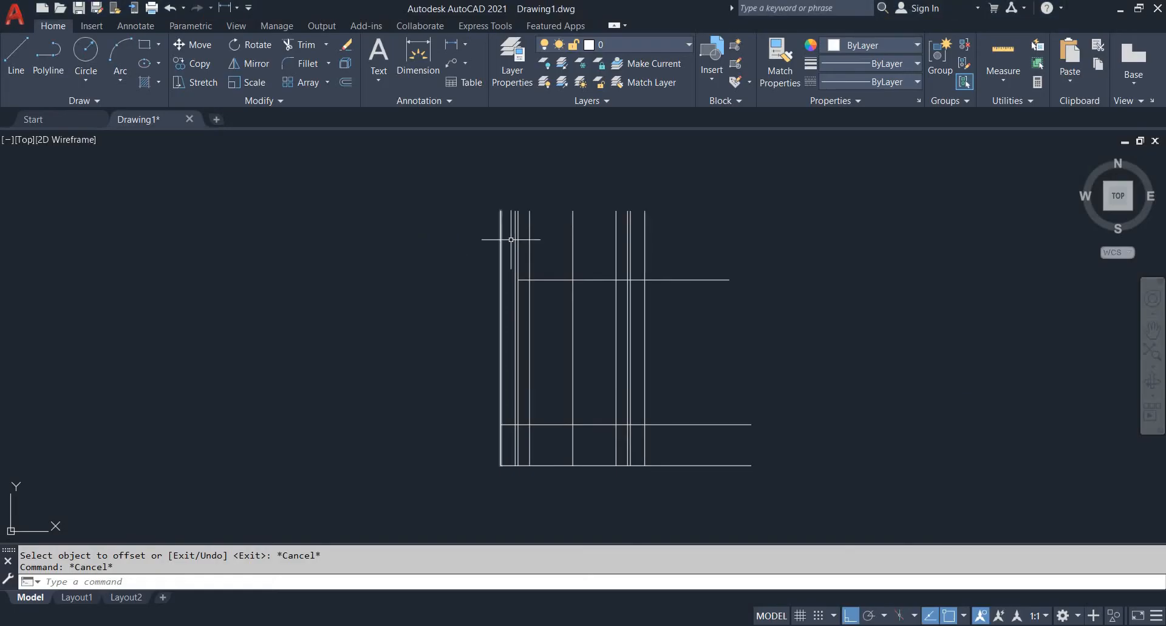
scroll(547, 273, "up", 2)
key("Escape")
type("t")
key("Return")
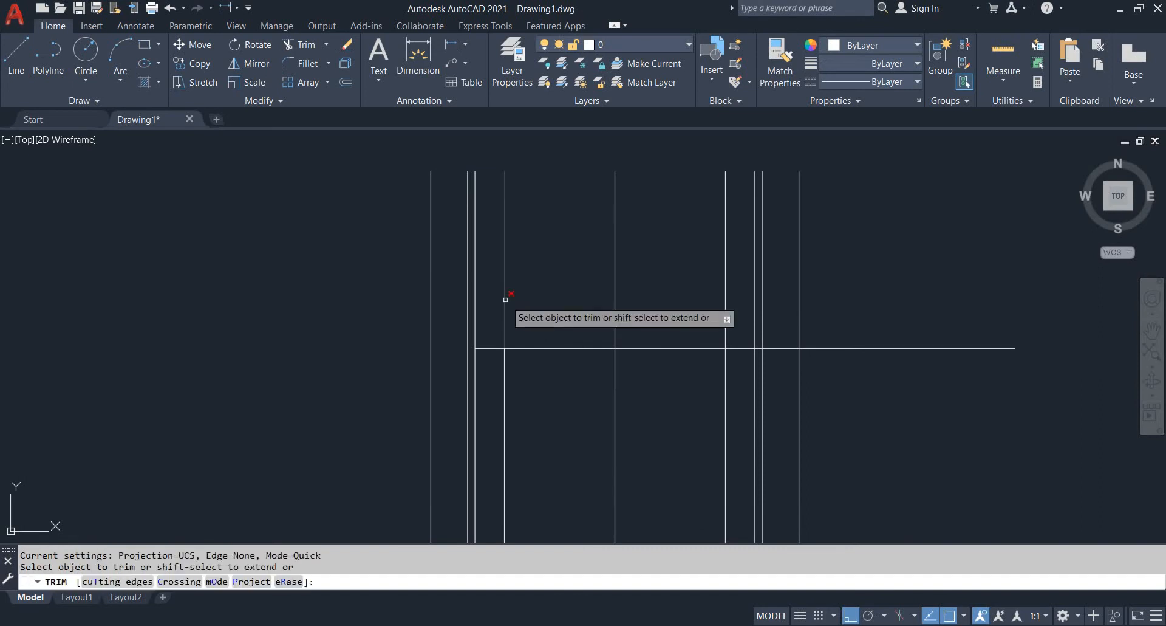
left_click(504, 297)
left_click(476, 316)
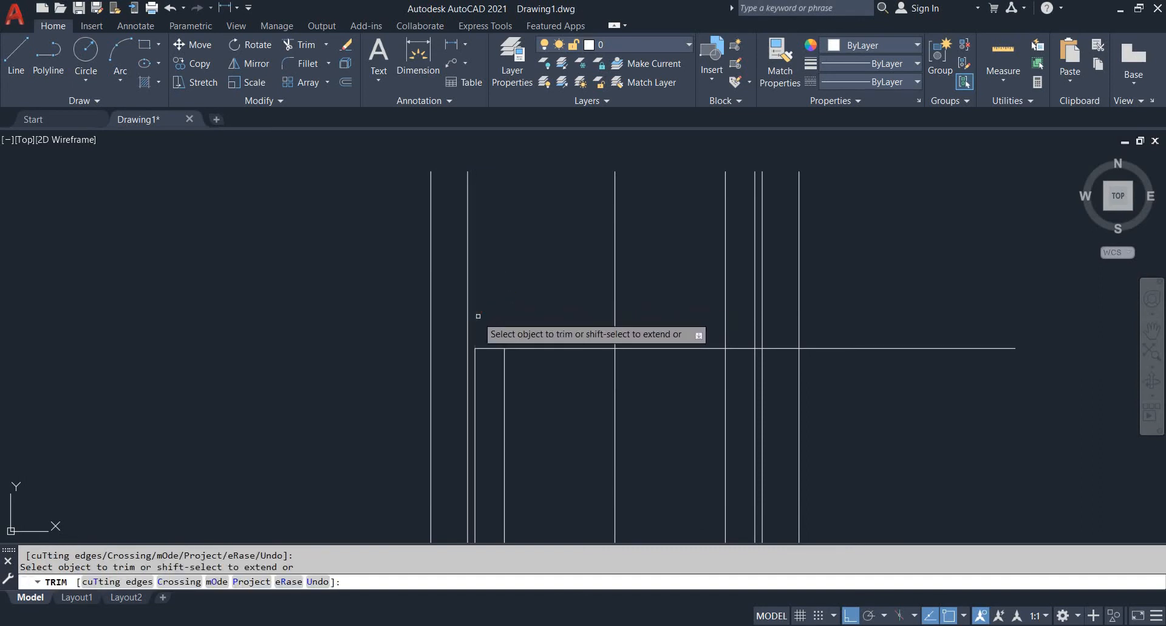
scroll(521, 287, "down", 2)
left_click(648, 302)
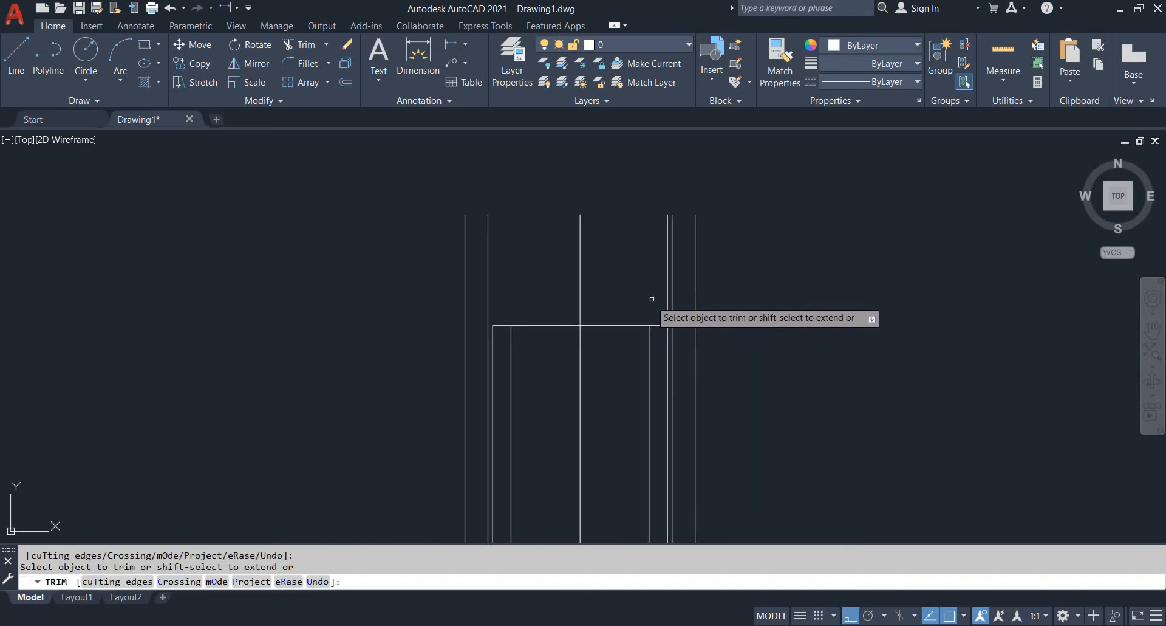
scroll(656, 299, "up", 2)
left_click(674, 295)
key("Escape")
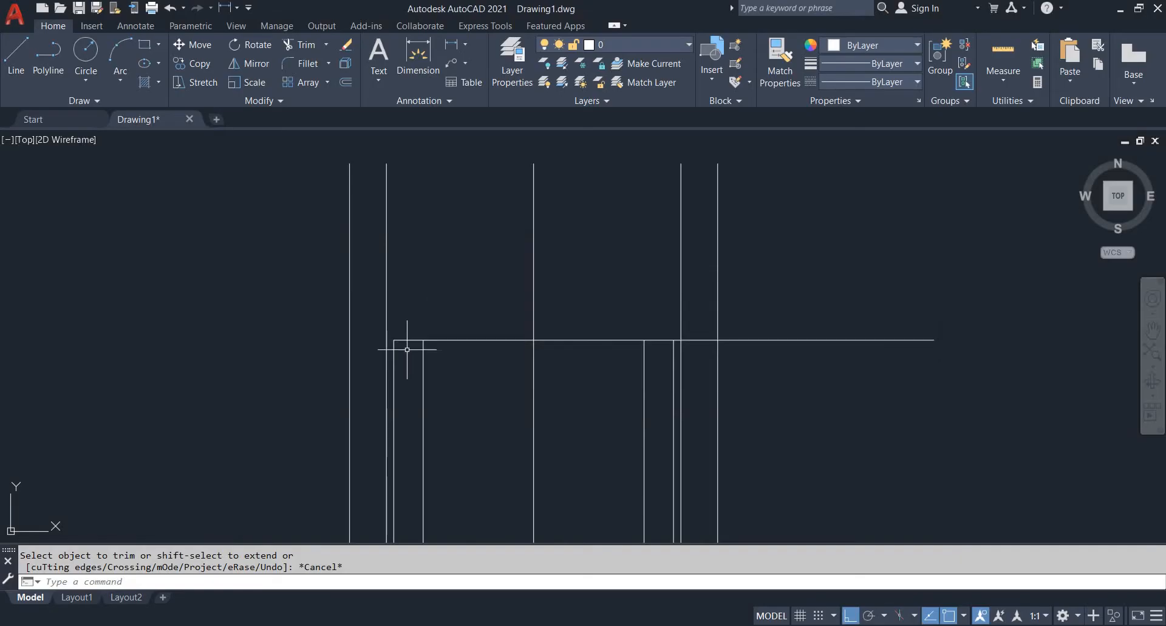
- Extend the upper horizontal line to the left until it meets the outermost vertical line
scroll(398, 362, "up", 2)
middle_click_drag(422, 315, 421, 321)
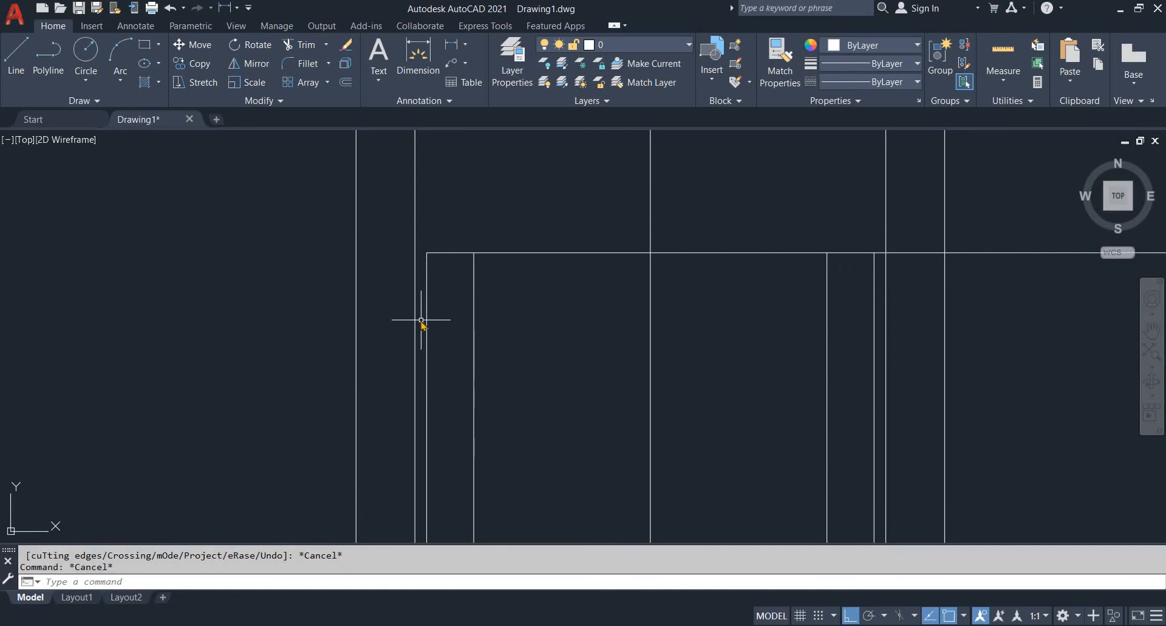
type("ex")
key("Return")
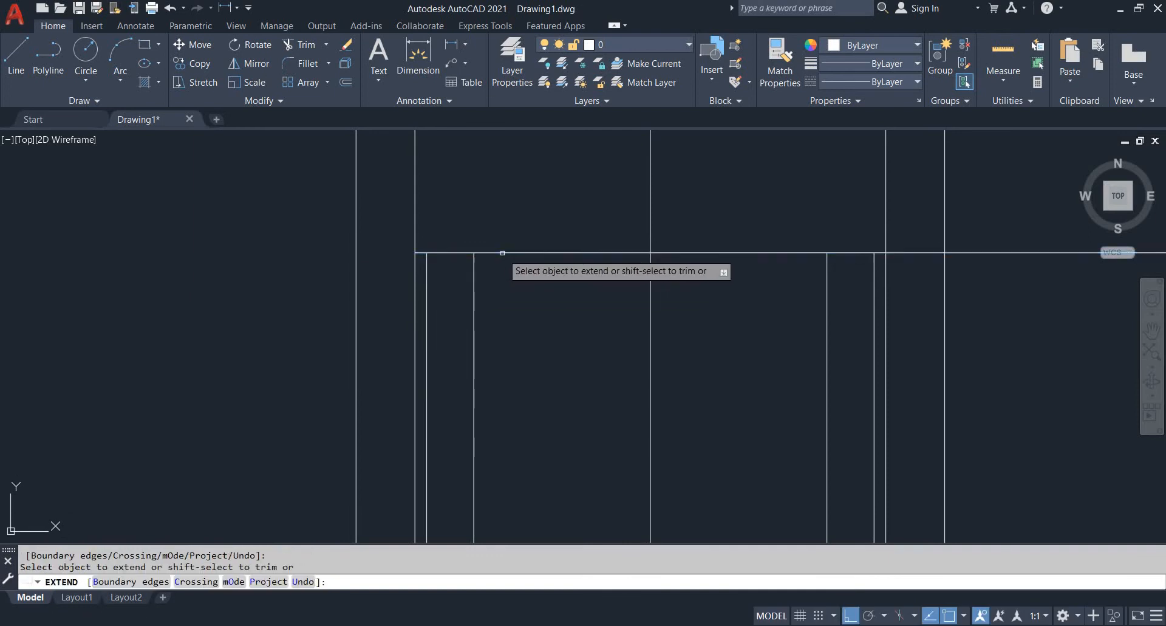
scroll(500, 255, "down", 3)
middle_click_drag(489, 279, 499, 266)
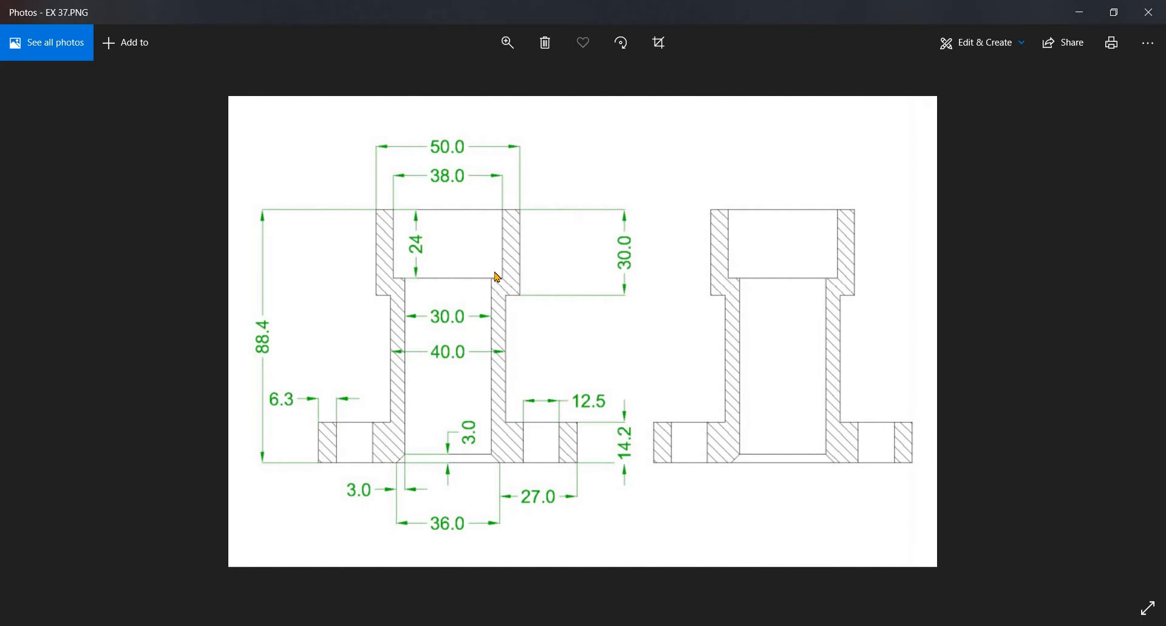
- Draw a horizontal line rightward from the upper end of the leftmost vertical line, past all the vertical lines
key("alt+Tab")
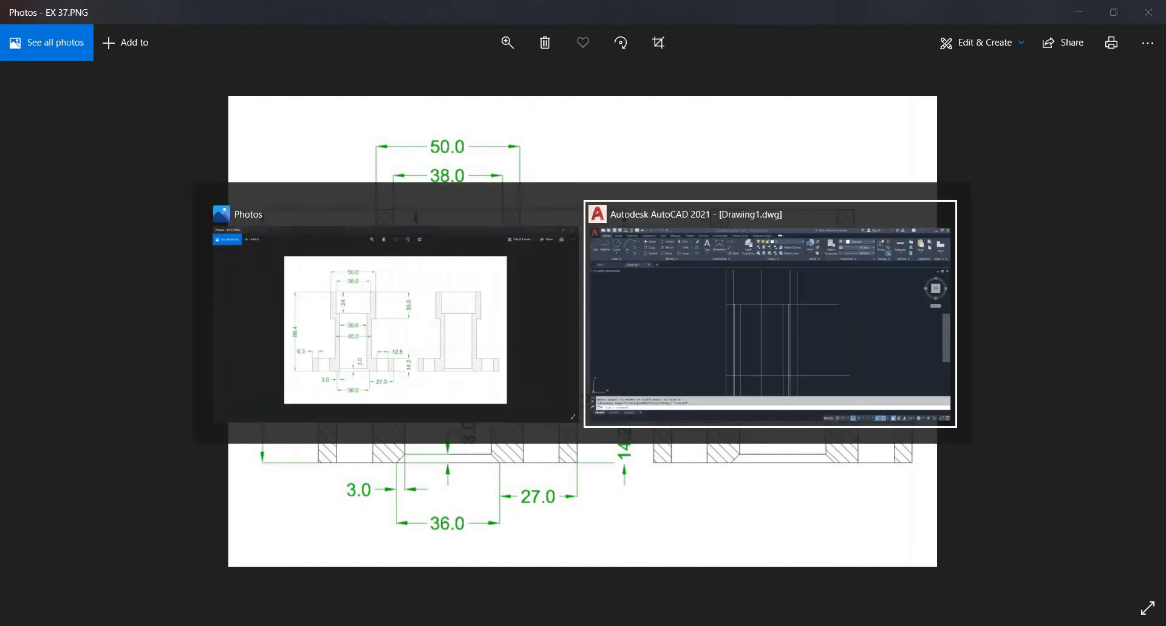
key("Escape")
key("Escape")
type("l")
key("Return")
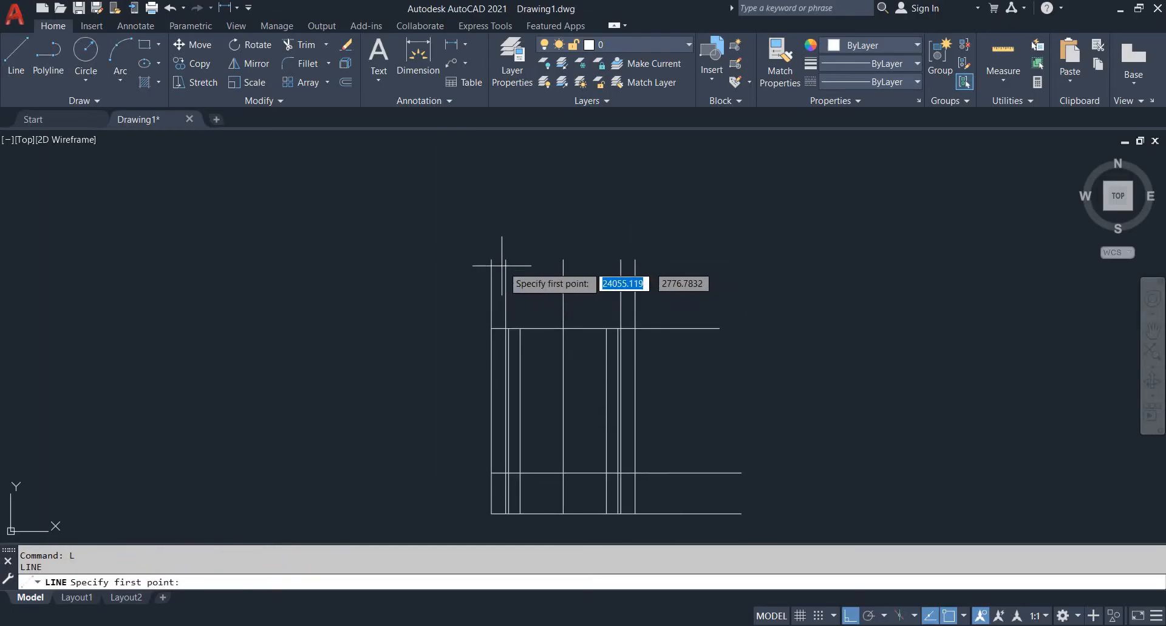
left_click(492, 259)
left_click(846, 259)
key("Escape")
key("Escape")
- Offset the top horizontal line downward by 30
type("o")
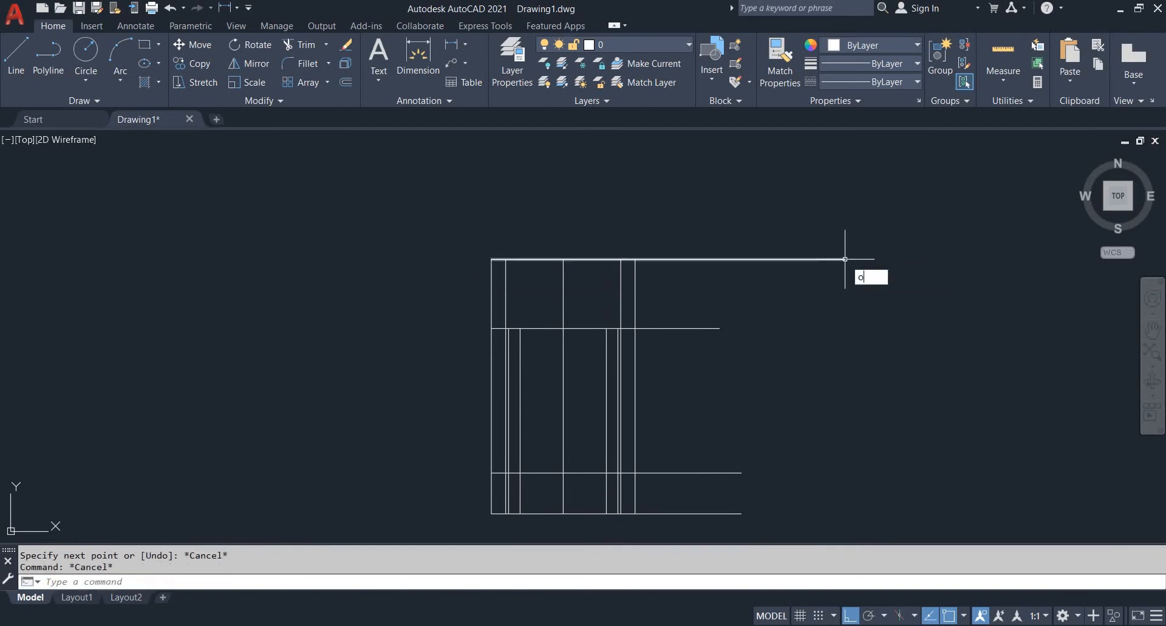
key("Return")
type("30")
key("Return")
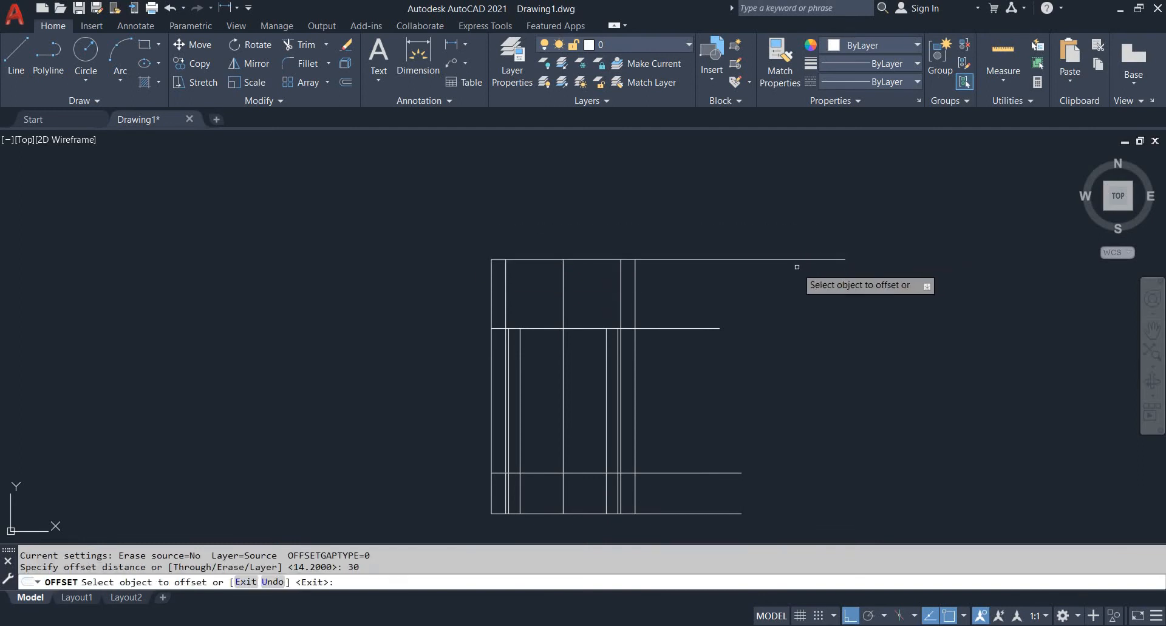
left_click(793, 259)
left_click(639, 382)
scroll(639, 381, "up", 5)
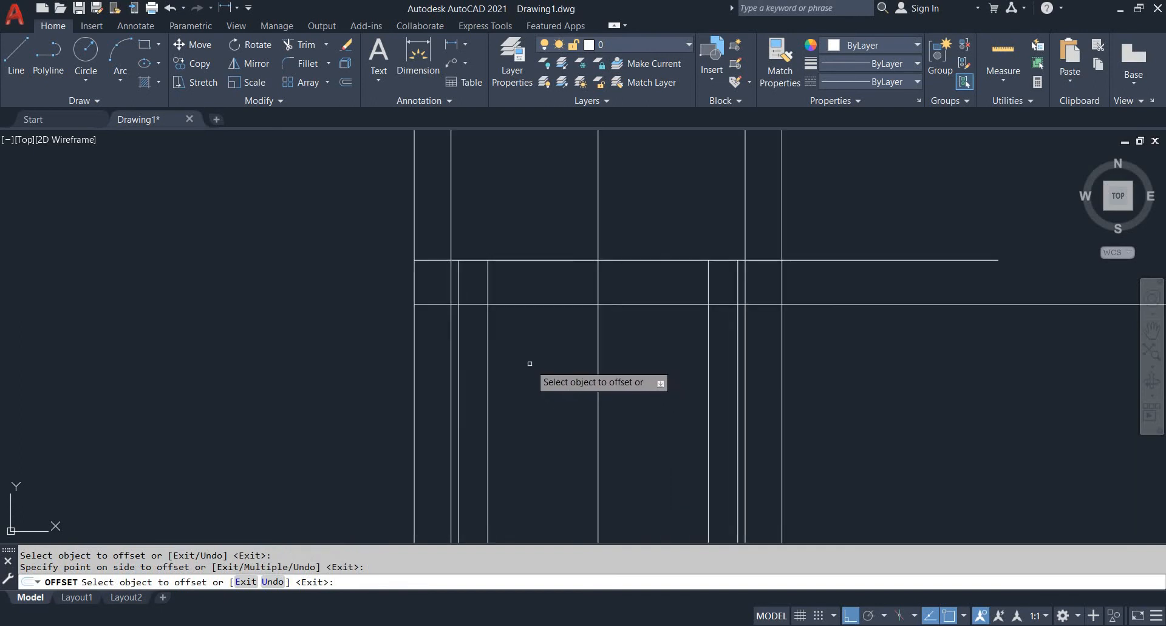
key("Escape")
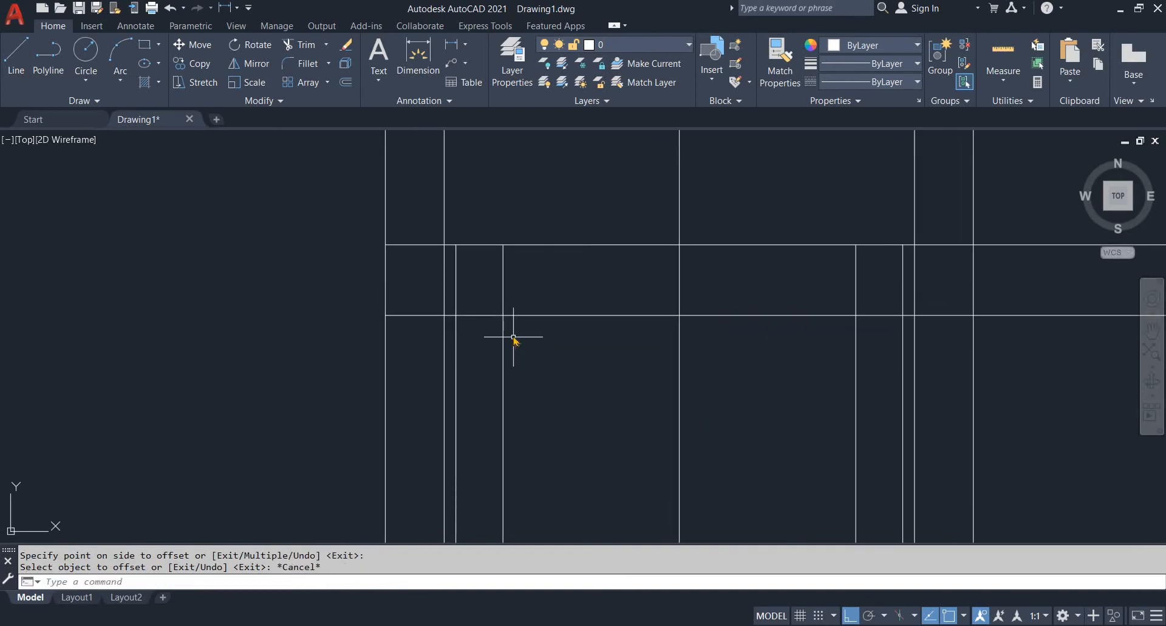
key("alt+Tab")
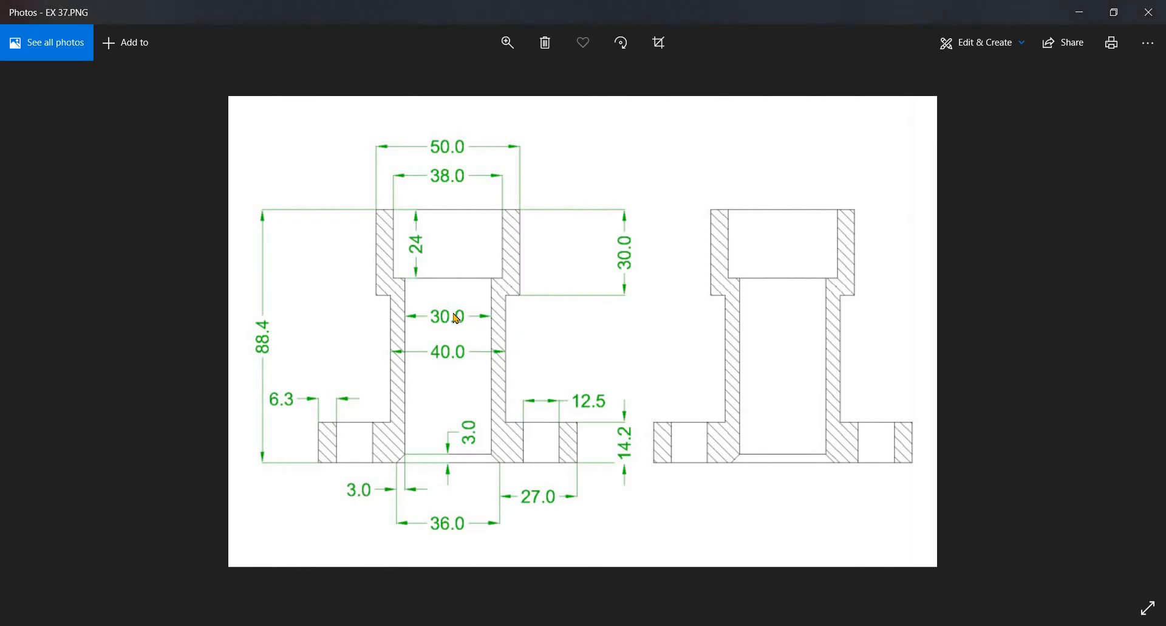
key("alt+Tab")
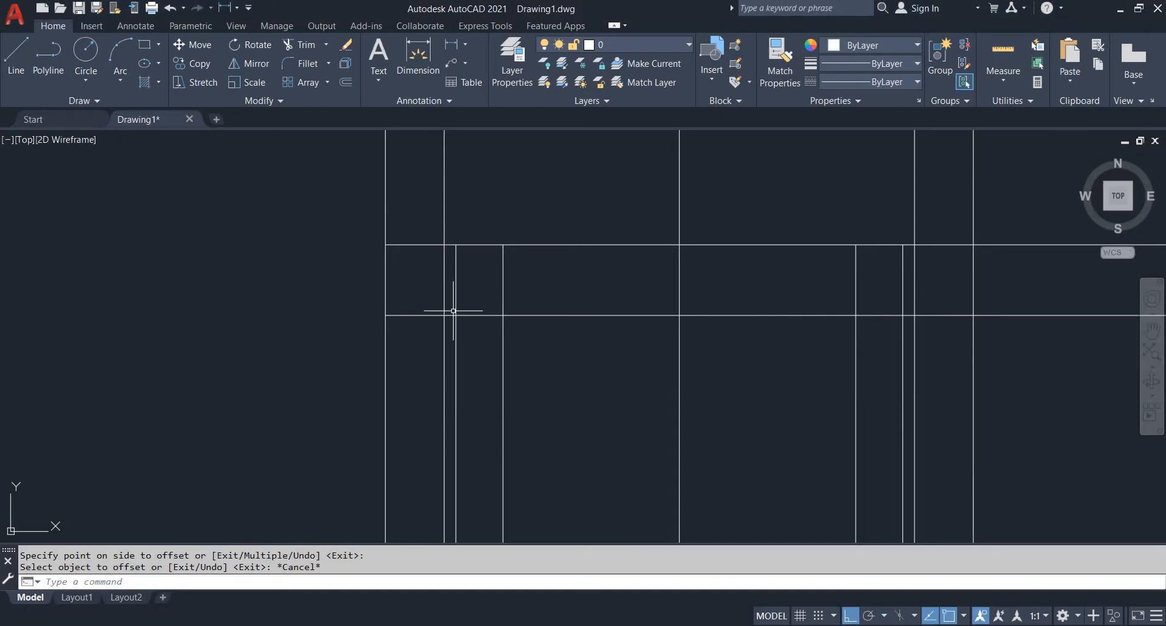
type("tr")
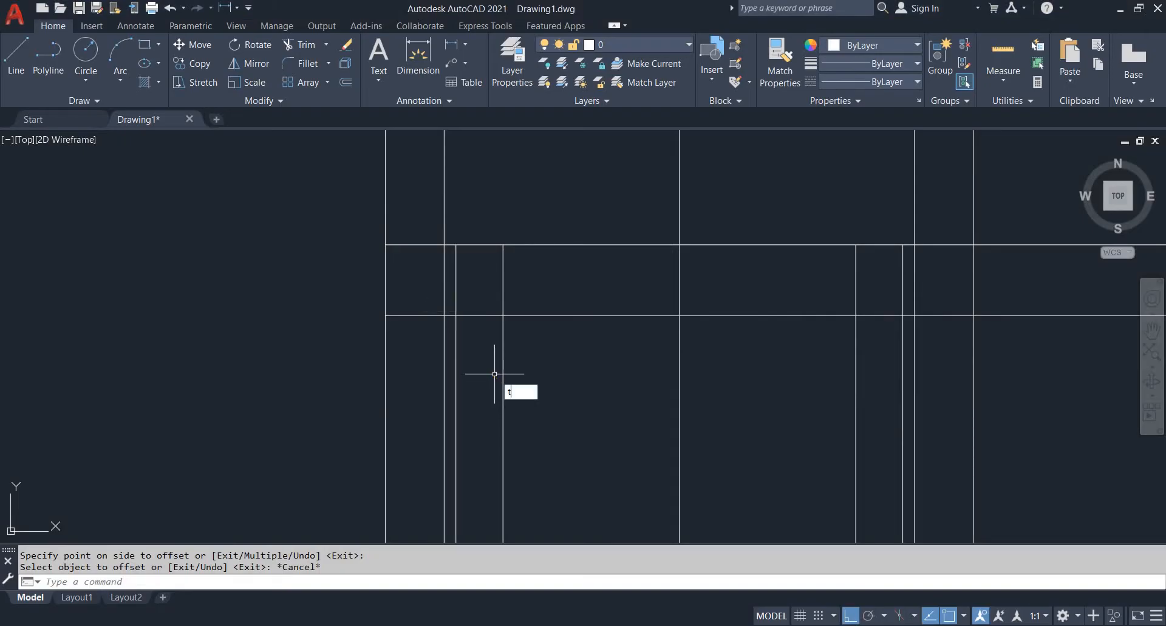
key("Return")
left_click(503, 350)
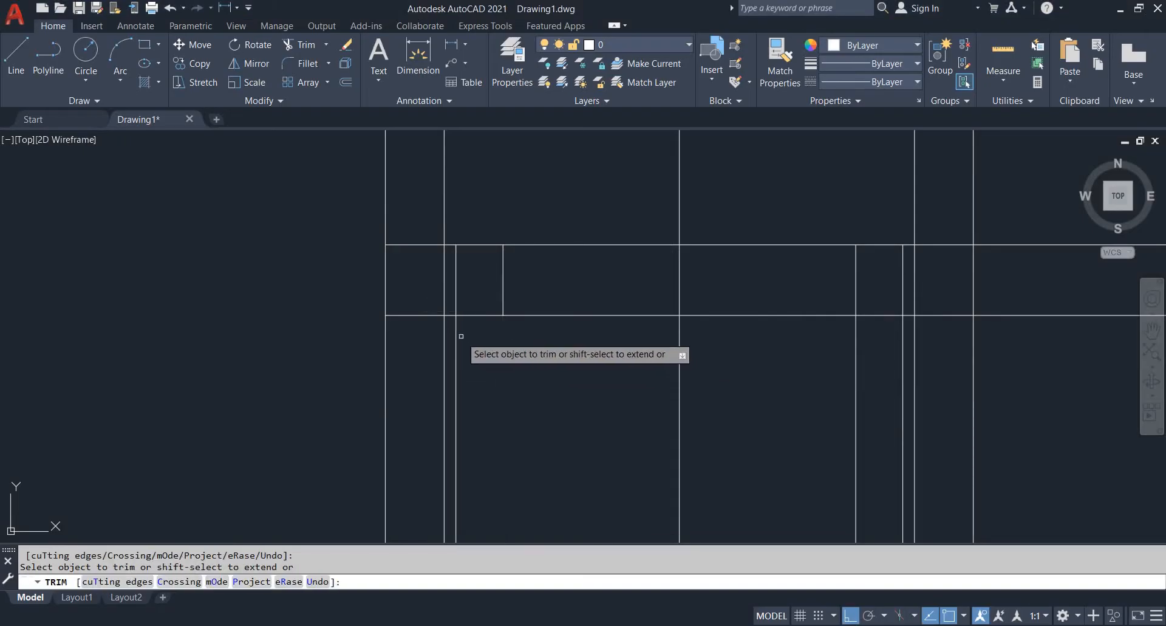
key("ctrl+z")
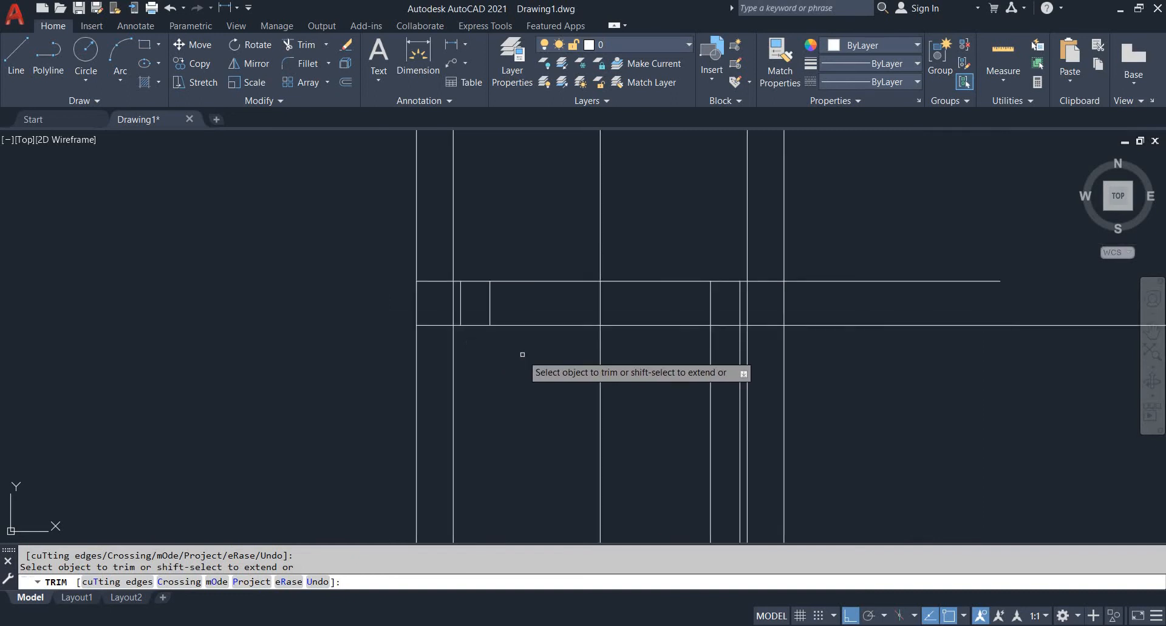
key("ctrl+z")
key("ctrl+z")
key("ctrl+z")
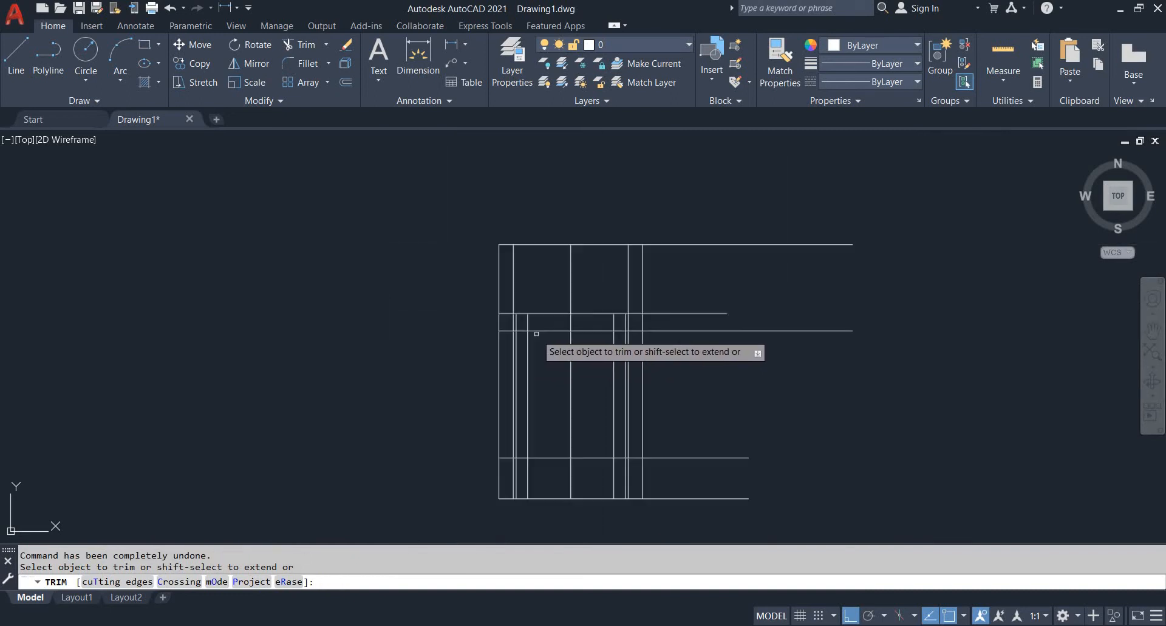
- Trim the leftmost vertical line and the one beside it below the lower shoulder line, keeping the flange's outer edge
scroll(541, 358, "down", 2)
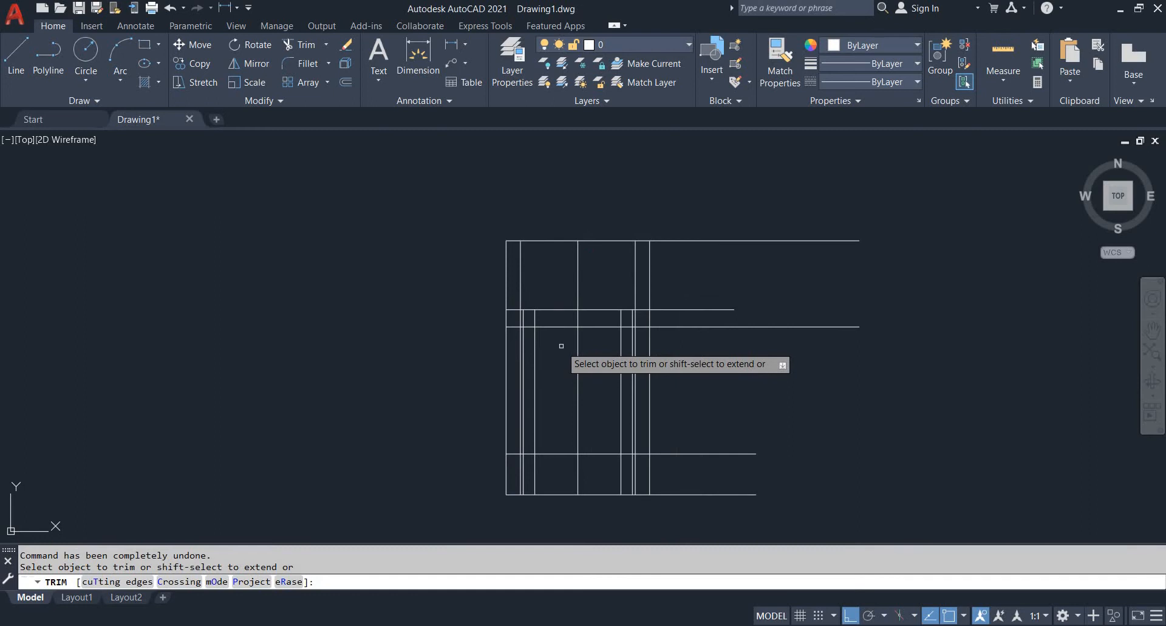
left_click(506, 346)
scroll(506, 345, "up", 3)
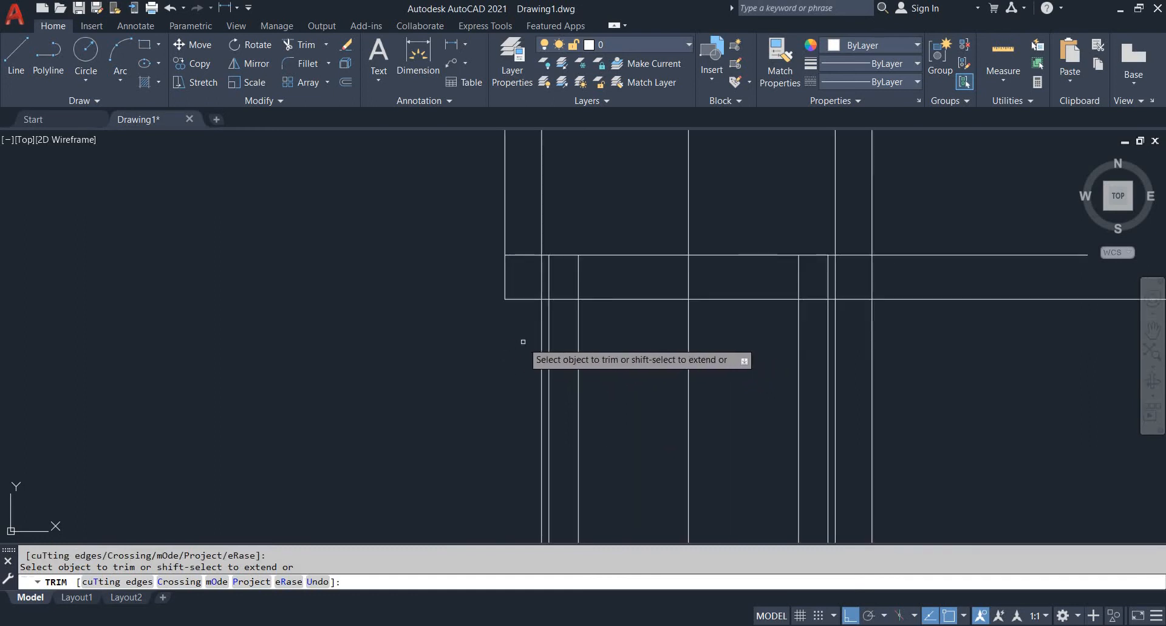
key("Escape")
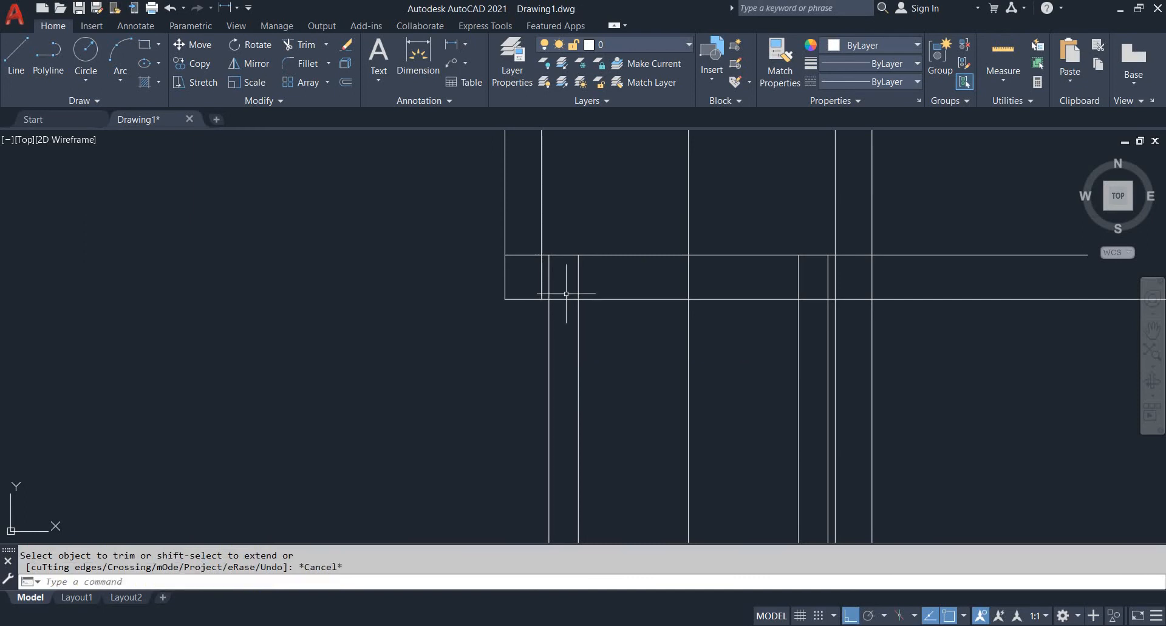
scroll(568, 293, "down", 2)
key("Return")
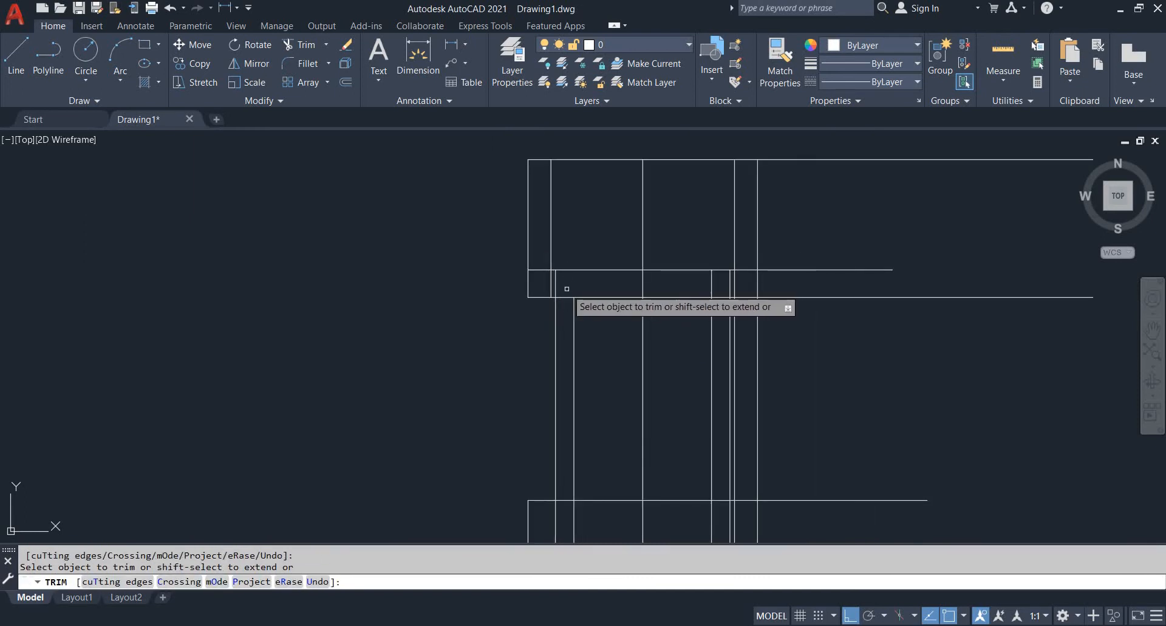
key("Escape")
key("ctrl+z")
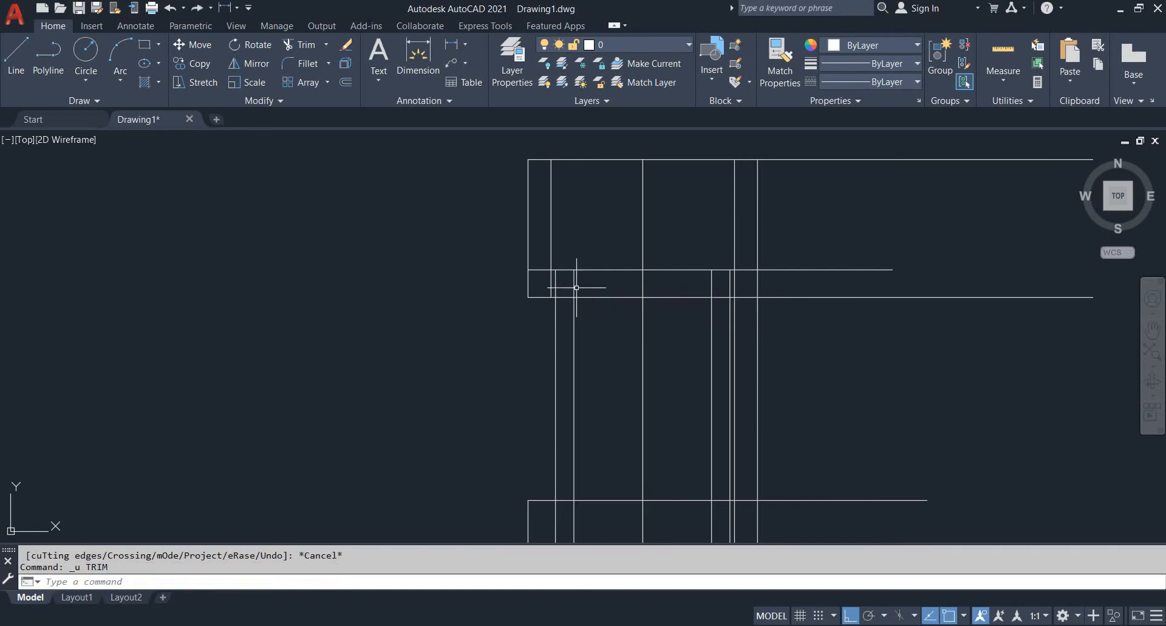
- Trim the second and third vertical lines from the left between the two shoulder lines, and the lower shoulder line across the left pipe wall
key("Escape")
key("Escape")
type("t or")
key("Return")
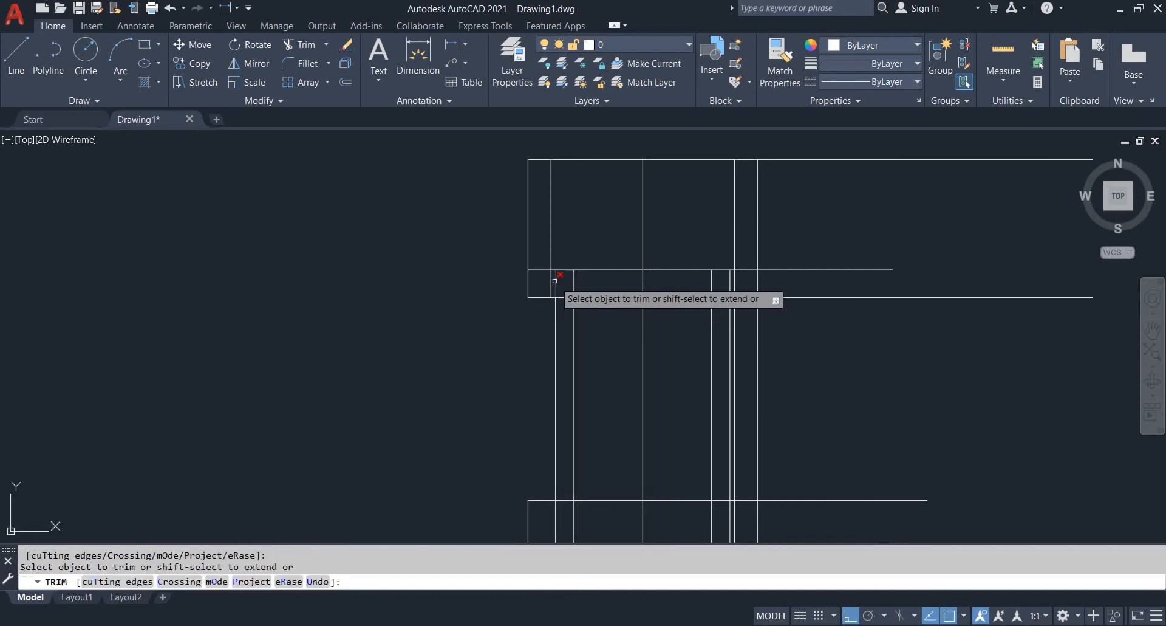
left_click(549, 281)
left_click_drag(549, 281, 556, 280)
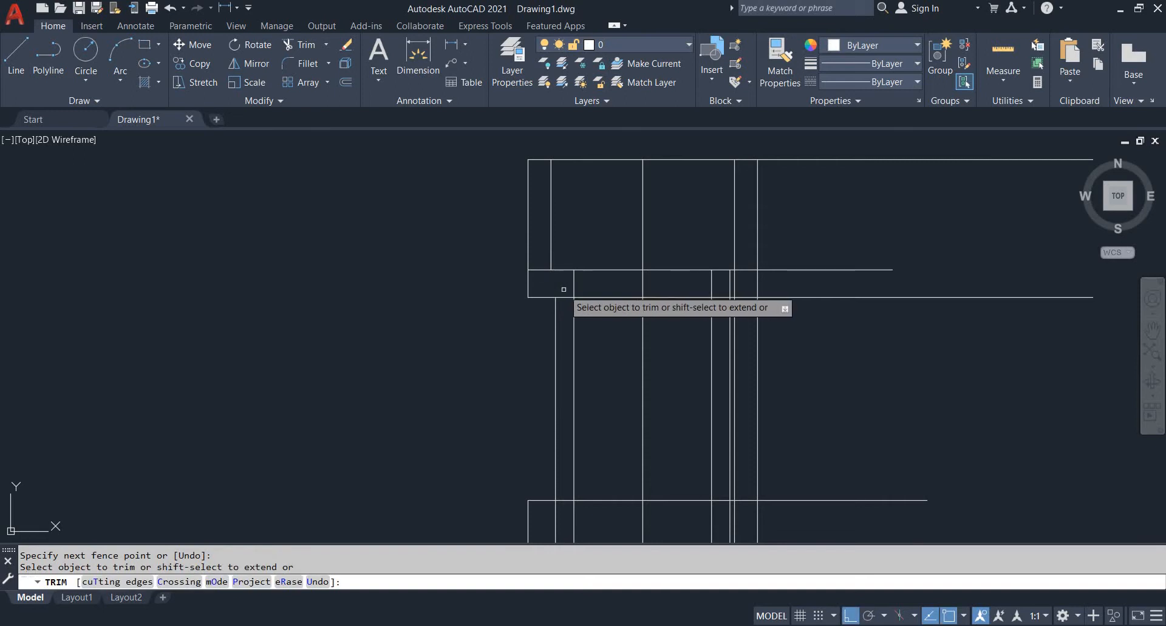
left_click(565, 299)
scroll(608, 313, "down", 2)
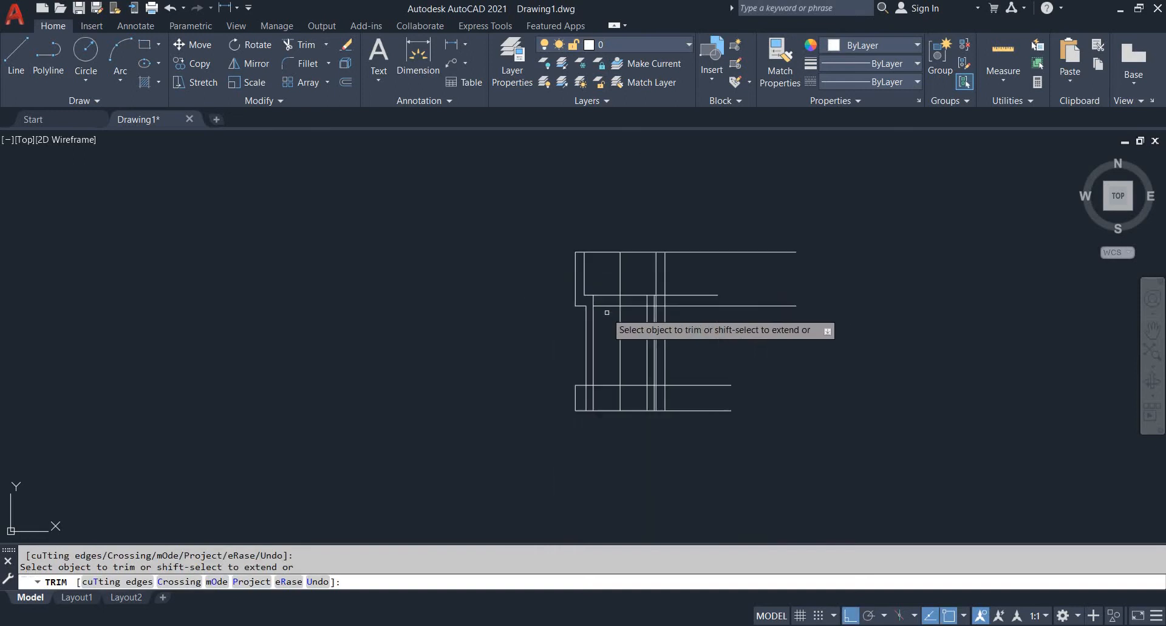
- Calculate the flange's overall width in Calculator by adding 63 and 27 beside the reference image, and return to the AutoCAD drawing
scroll(624, 343, "up", 1)
key("alt+Tab")
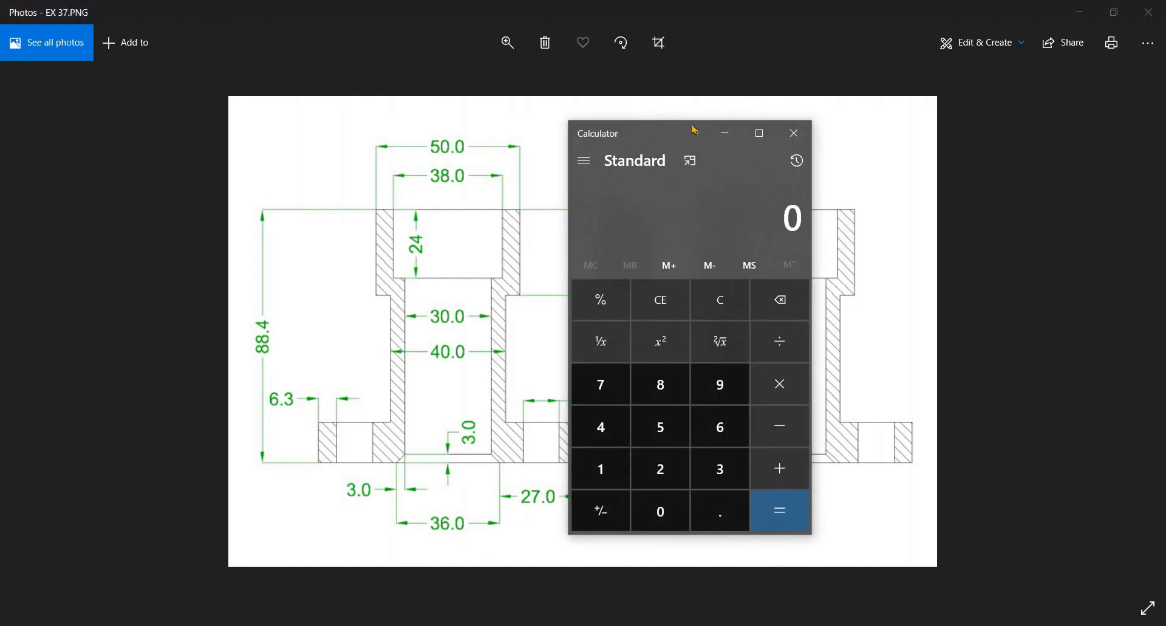
mouse_move(696, 130)
left_mouse_down()
mouse_move(854, 122)
mouse_move(852, 135)
left_mouse_up()
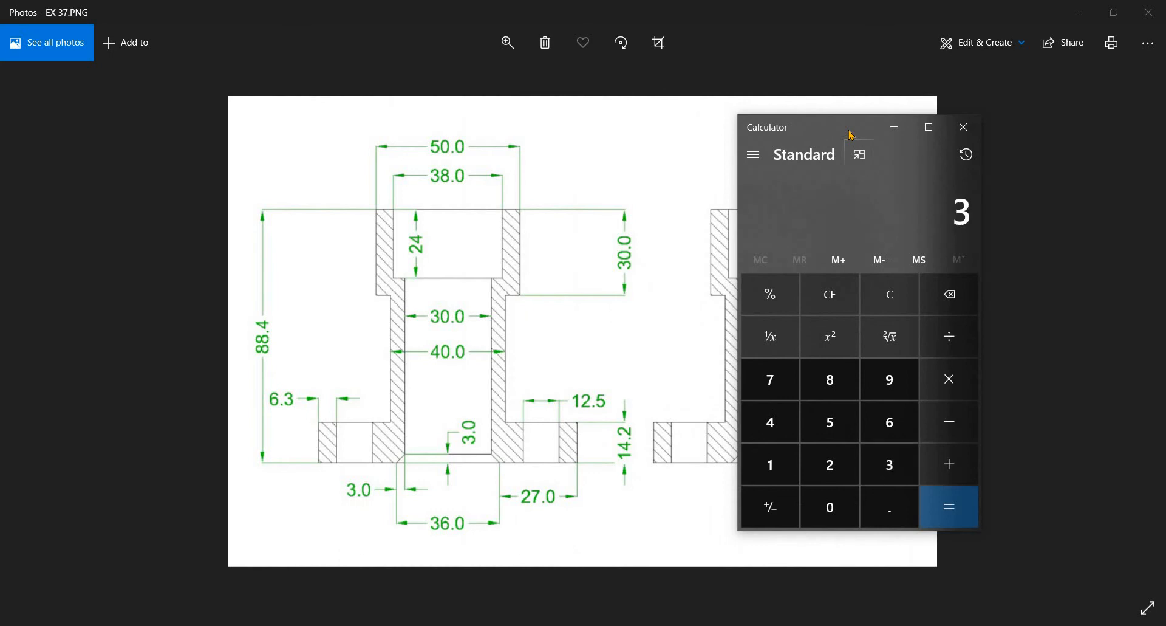
type("277")
key("Return")
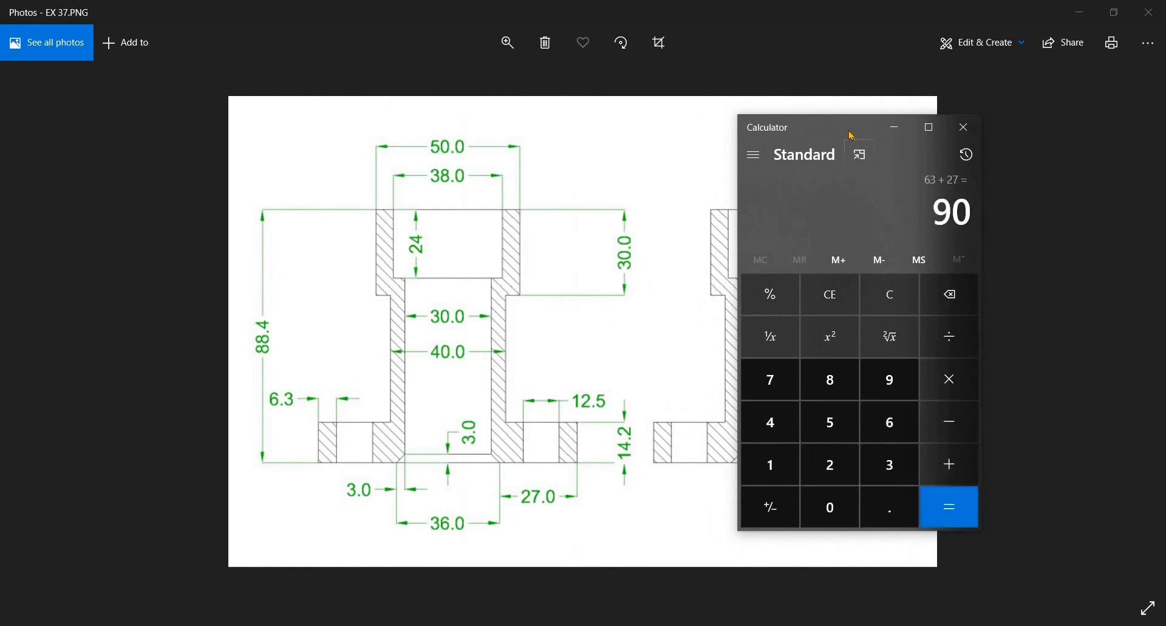
left_click(964, 127)
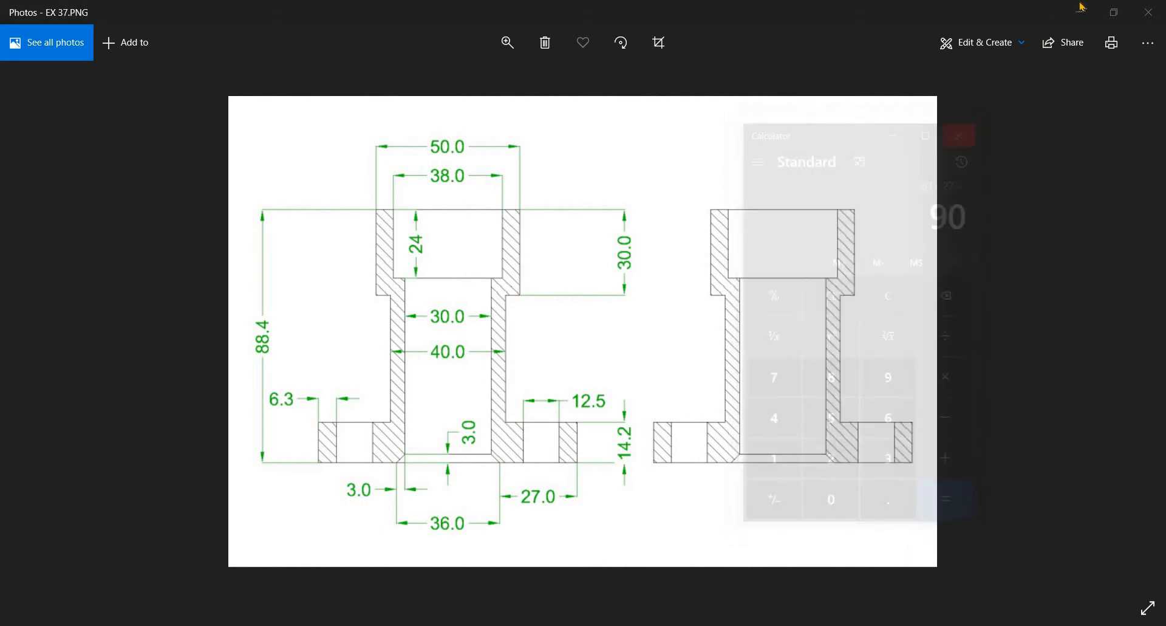
left_click(1079, 10)
scroll(677, 326, "up", 3)
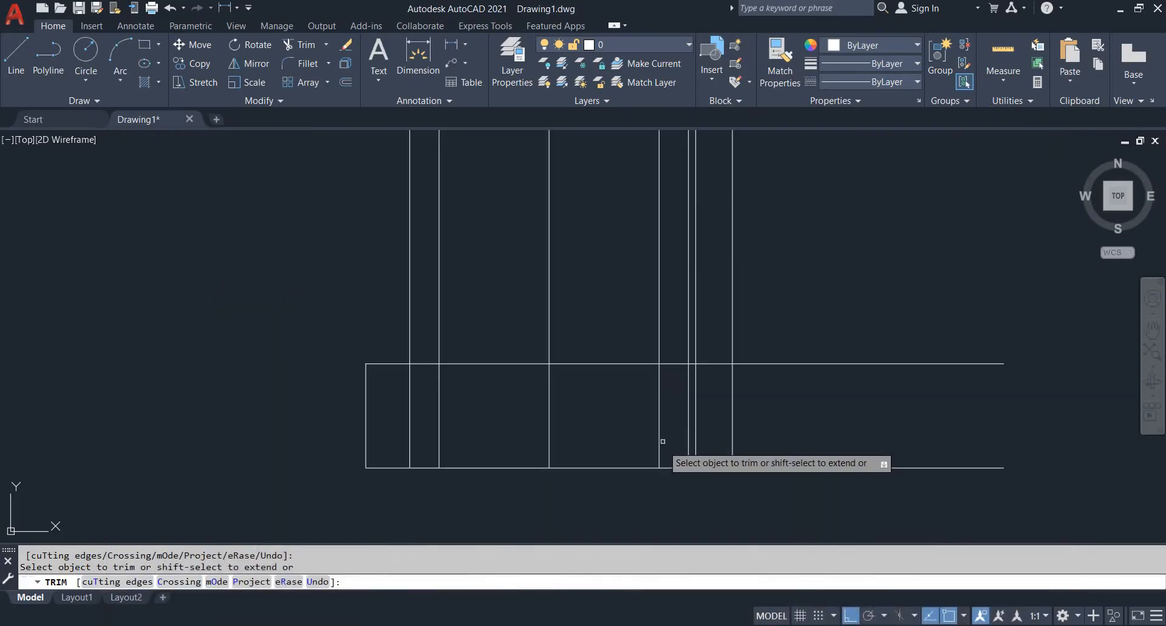
scroll(662, 420, "down", 5)
key("Escape")
key("Escape")
left_click(690, 321)
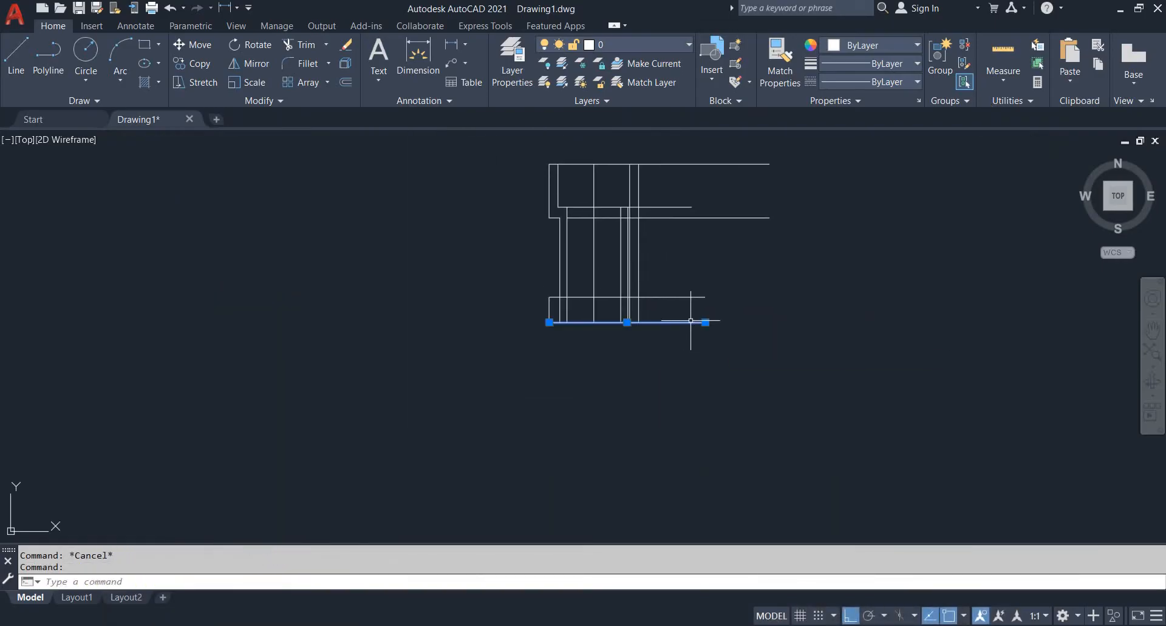
left_click(550, 322)
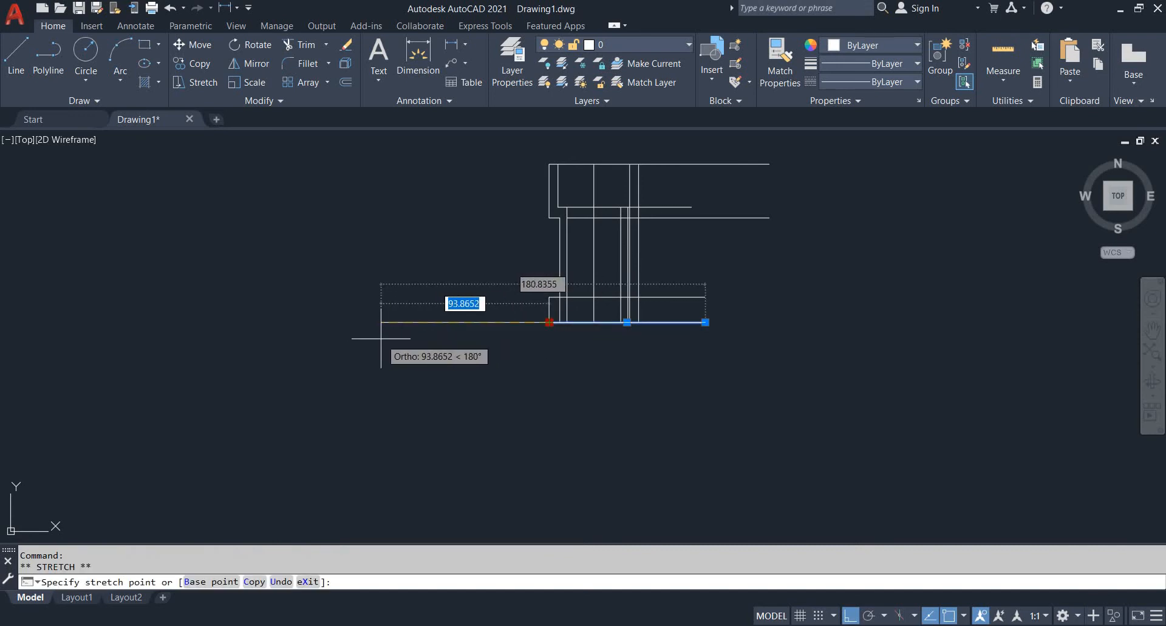
key("Escape")
left_click(482, 382)
key("Escape")
- Erase the bottom horizontal line of the section
scroll(655, 343, "up", 2)
left_click(753, 363)
left_click(718, 271)
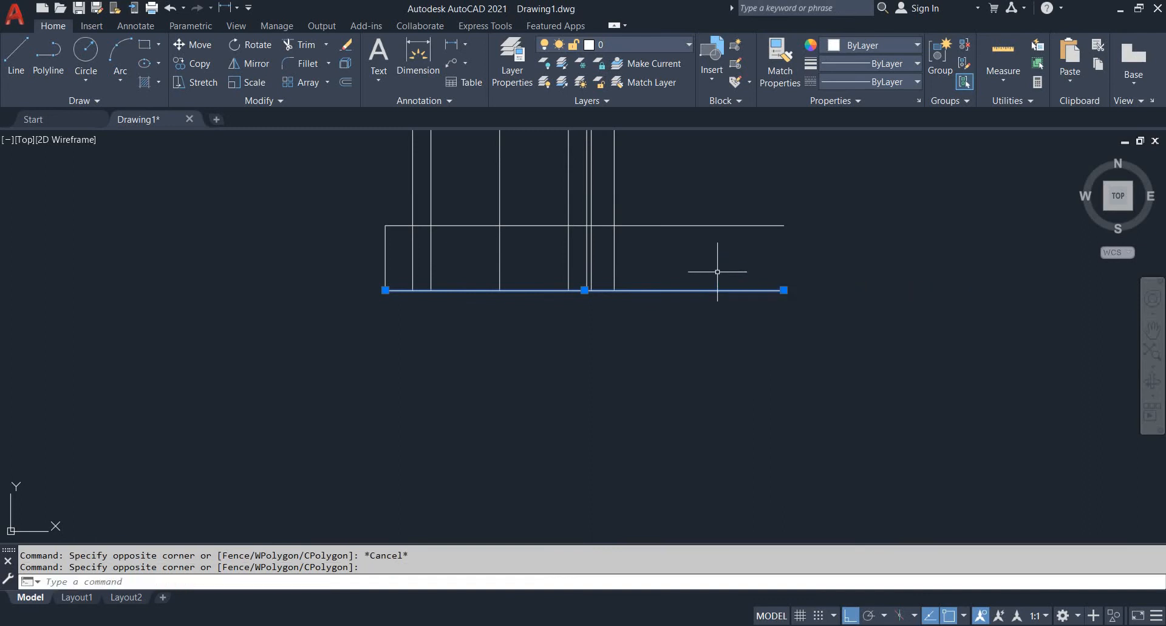
type("e")
key("Return")
middle_click_drag(631, 347, 616, 378)
key("Escape")
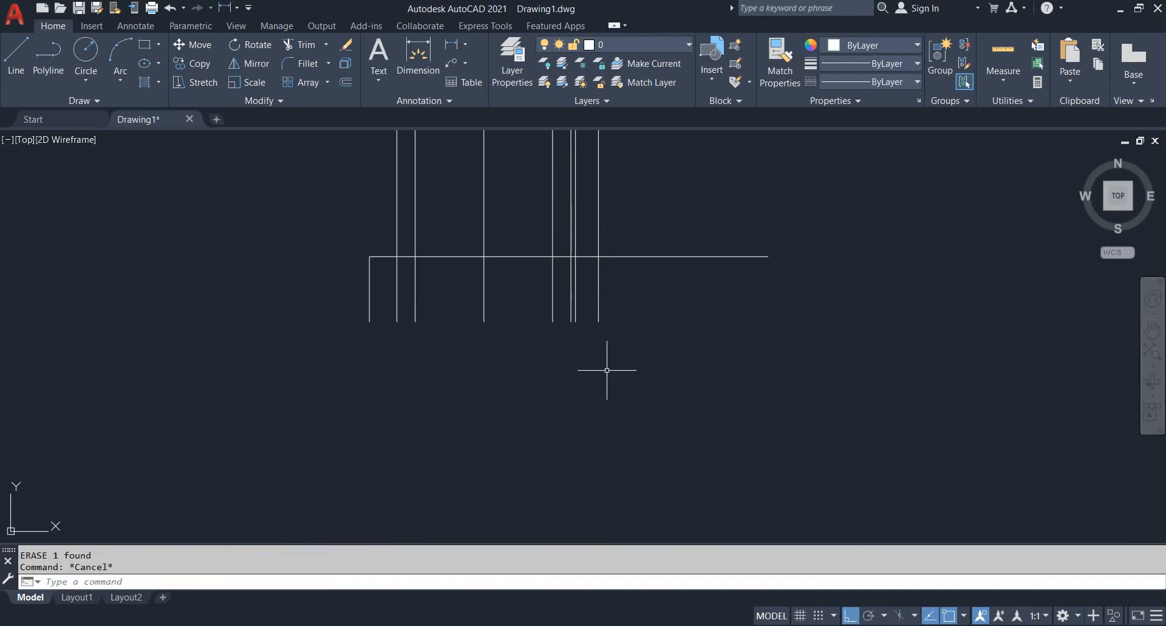
- Draw a horizontal line 90 long in the empty space below the section
type("l")
key("Return")
left_click(308, 440)
type("90")
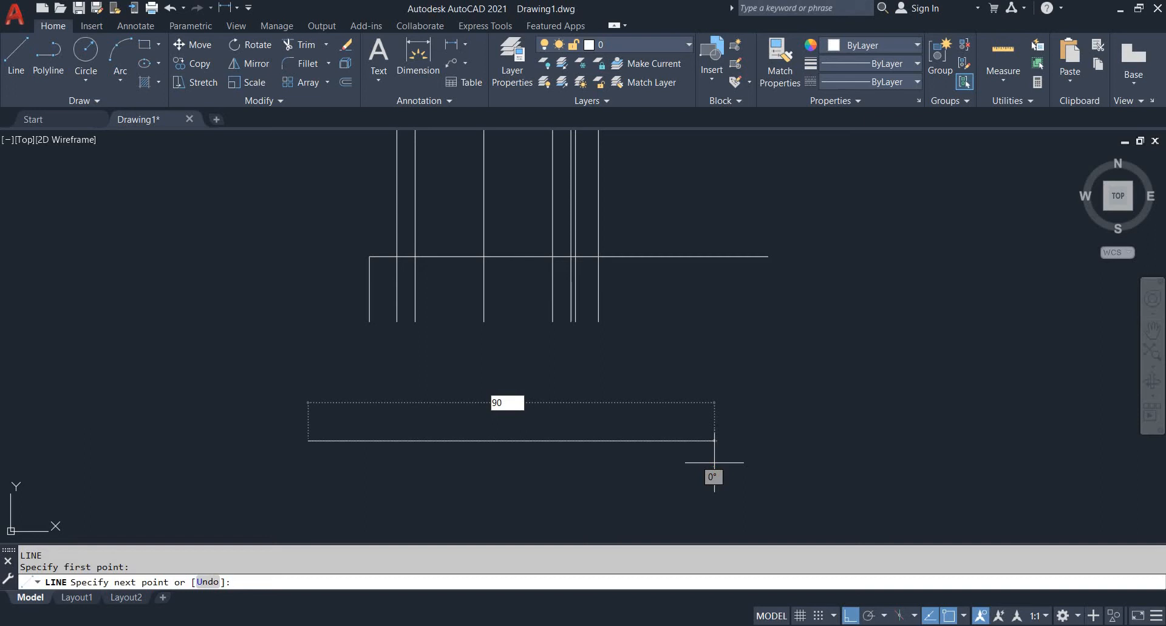
key("Return")
key("Escape")
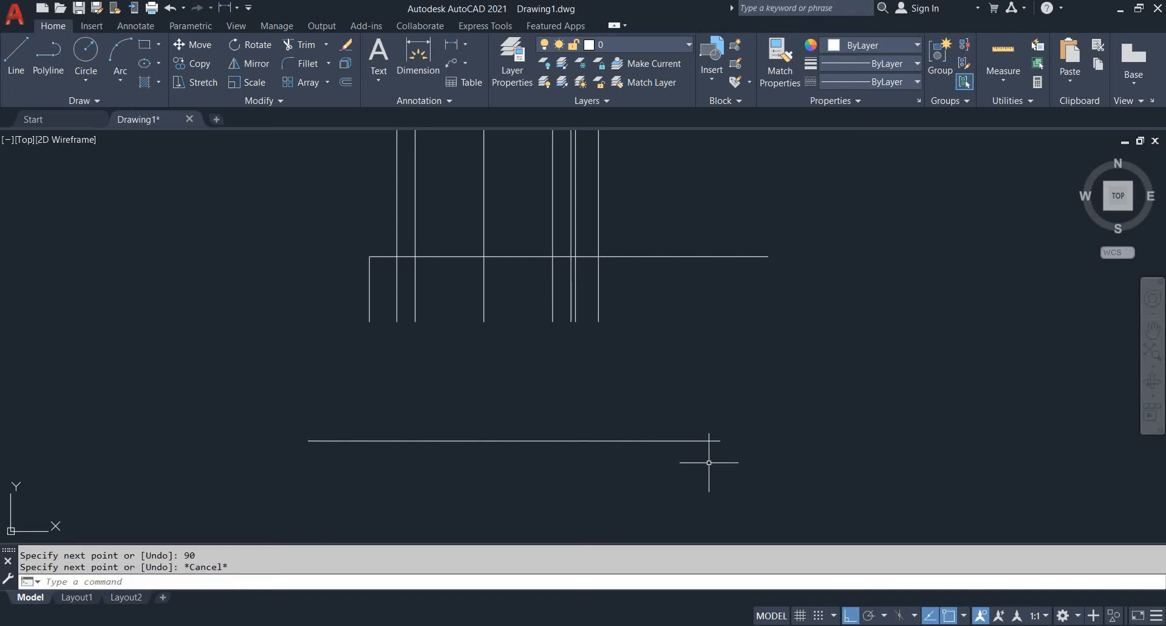
- Move the 90-long line by its midpoint onto the lower end of the vertical centre line
key("Escape")
left_click(384, 534)
key("Escape")
left_click(550, 525)
left_click(460, 430)
type("m")
key("Return")
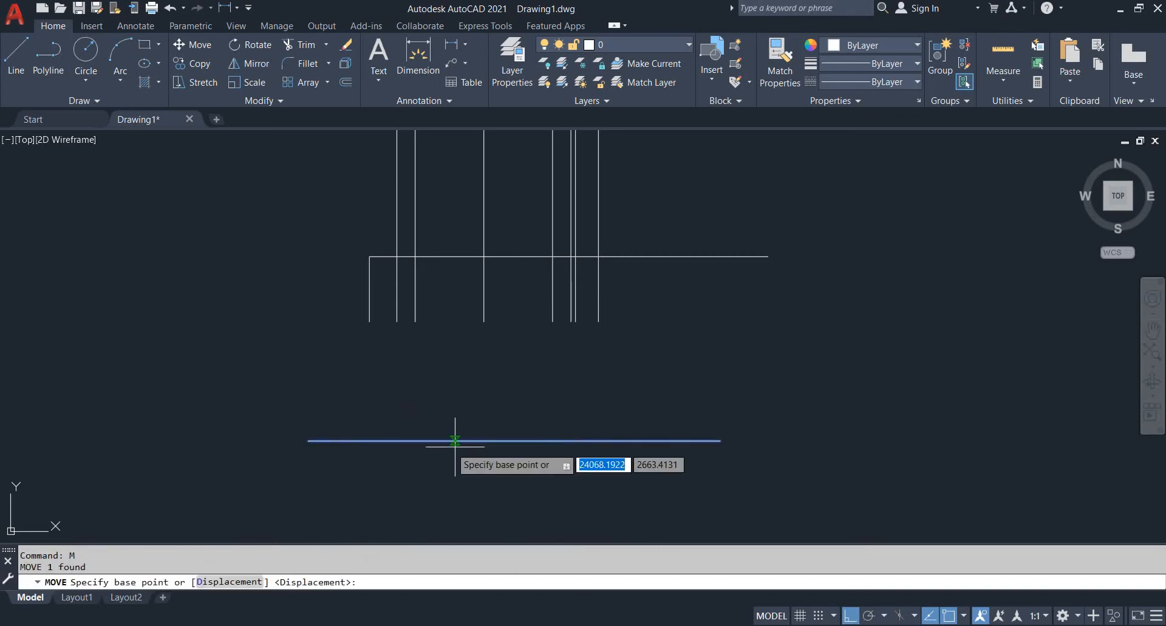
left_click(515, 439)
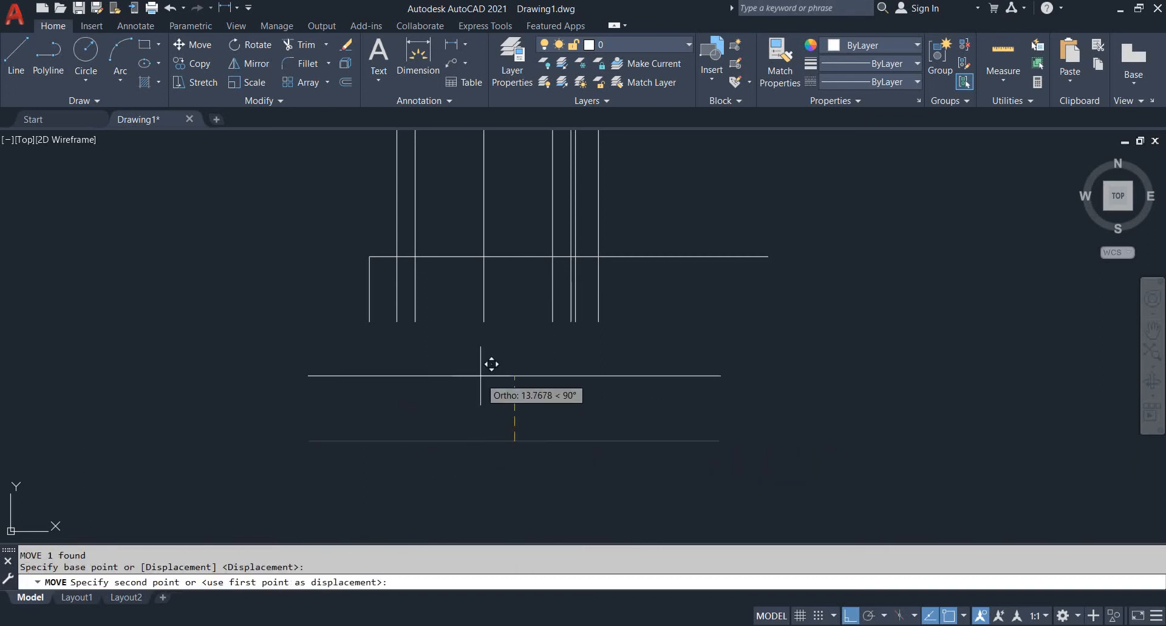
left_click(483, 321)
key("Escape")
key("Escape")
- Compare the flange area of the drawing with the dimensions in the reference image EX 37
scroll(480, 321, "down", 3)
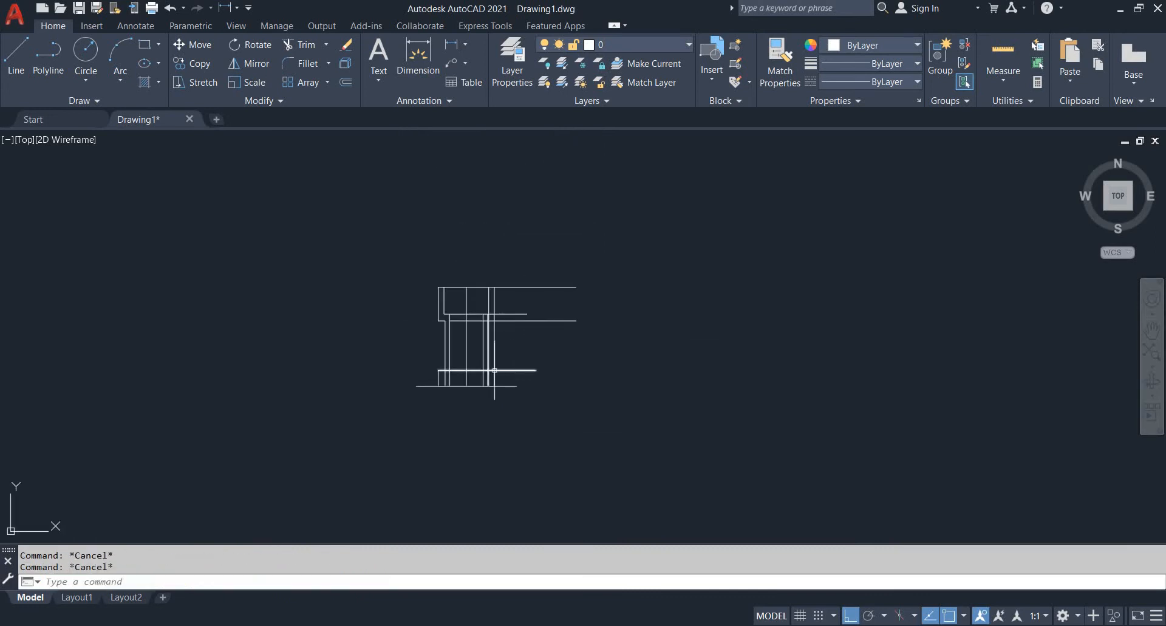
scroll(522, 377, "up", 3)
left_click(537, 390)
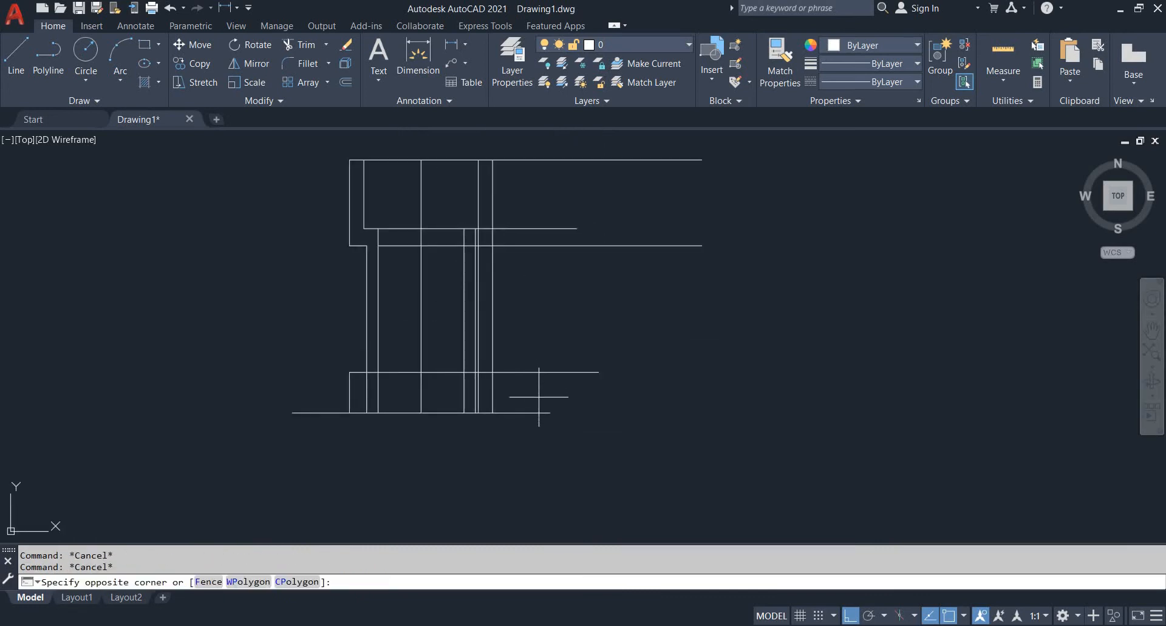
key("Escape")
key("alt+Tab")
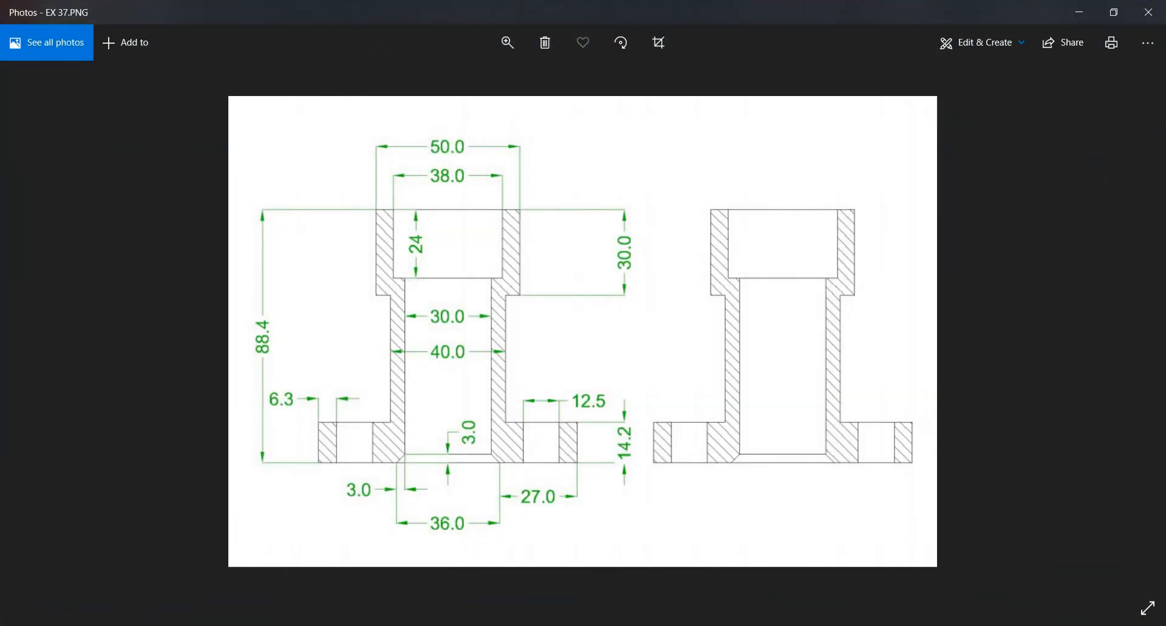
key("alt+Tab")
key("alt+Tab")
key("alt+Tab")
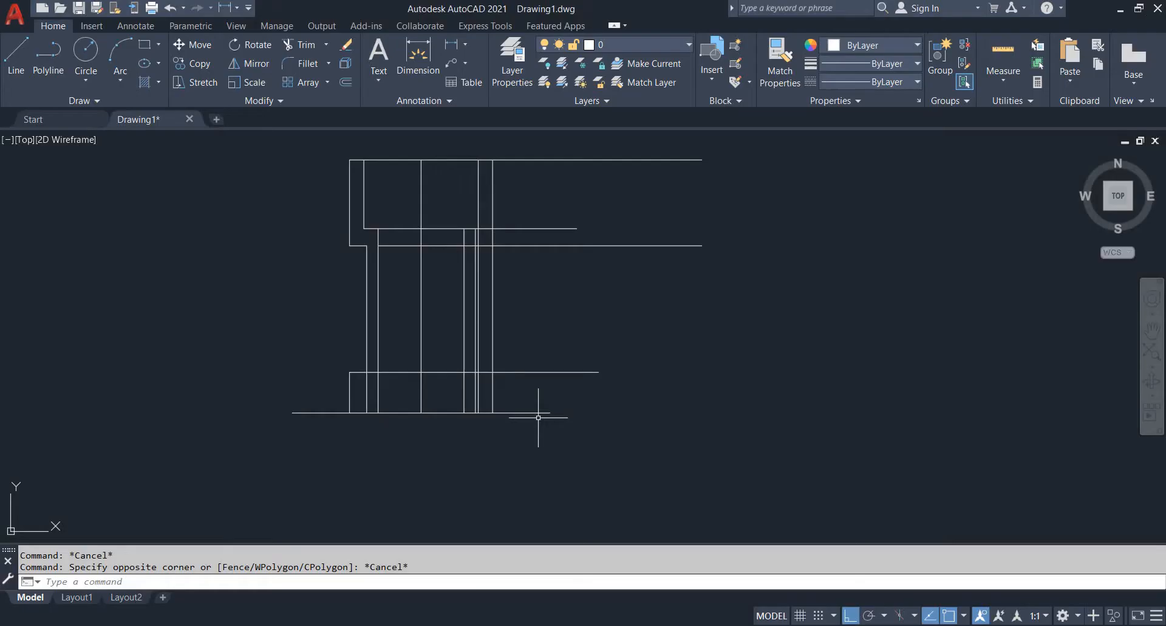
key("Escape")
key("Escape")
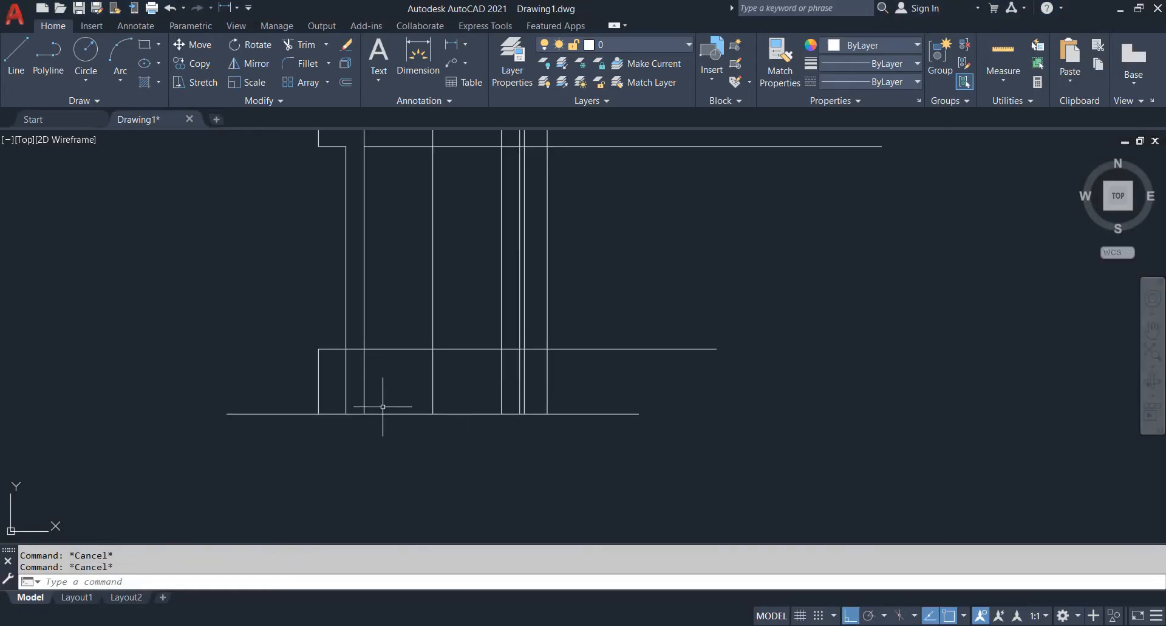
type("f")
key("Return")
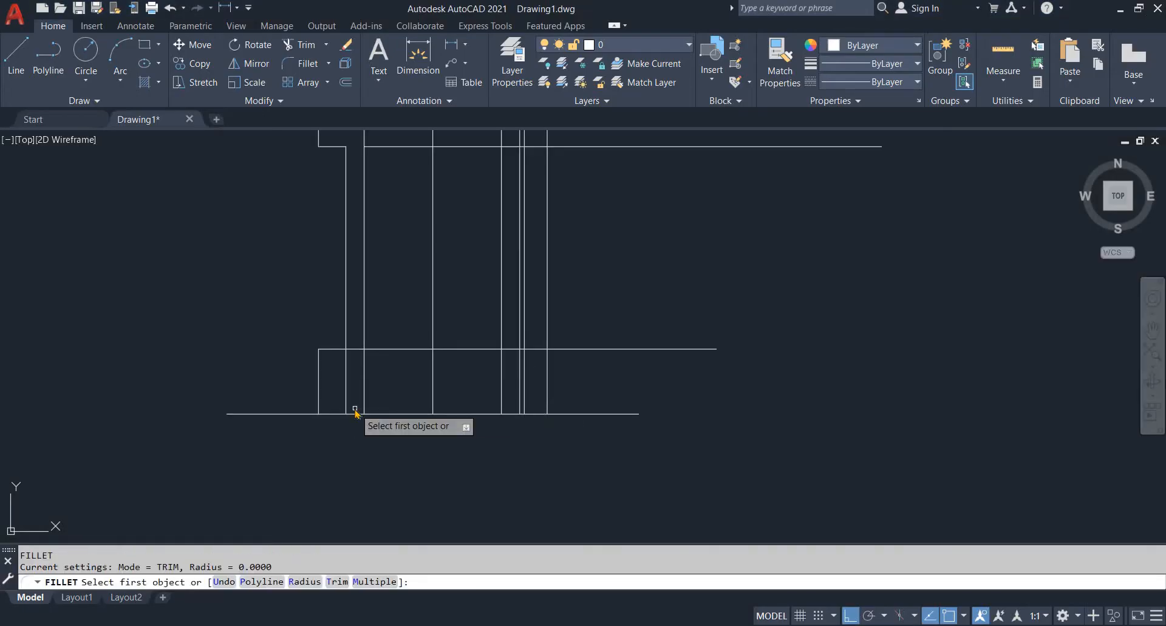
type("r")
key("Return")
type("0")
key("Return")
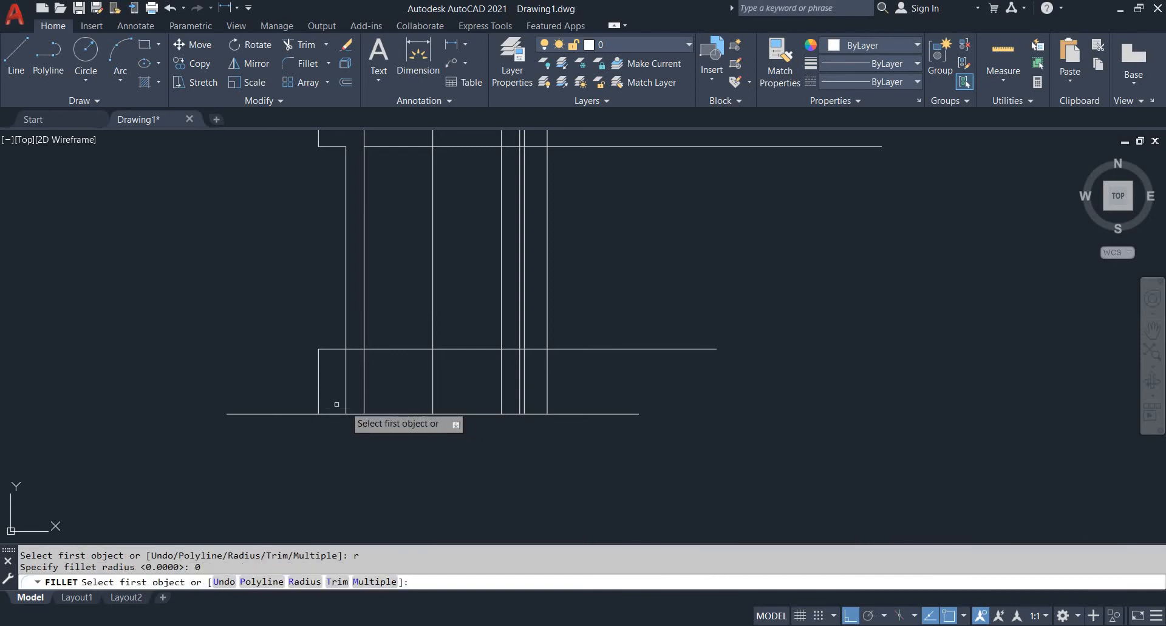
left_click(286, 418)
left_click(284, 413)
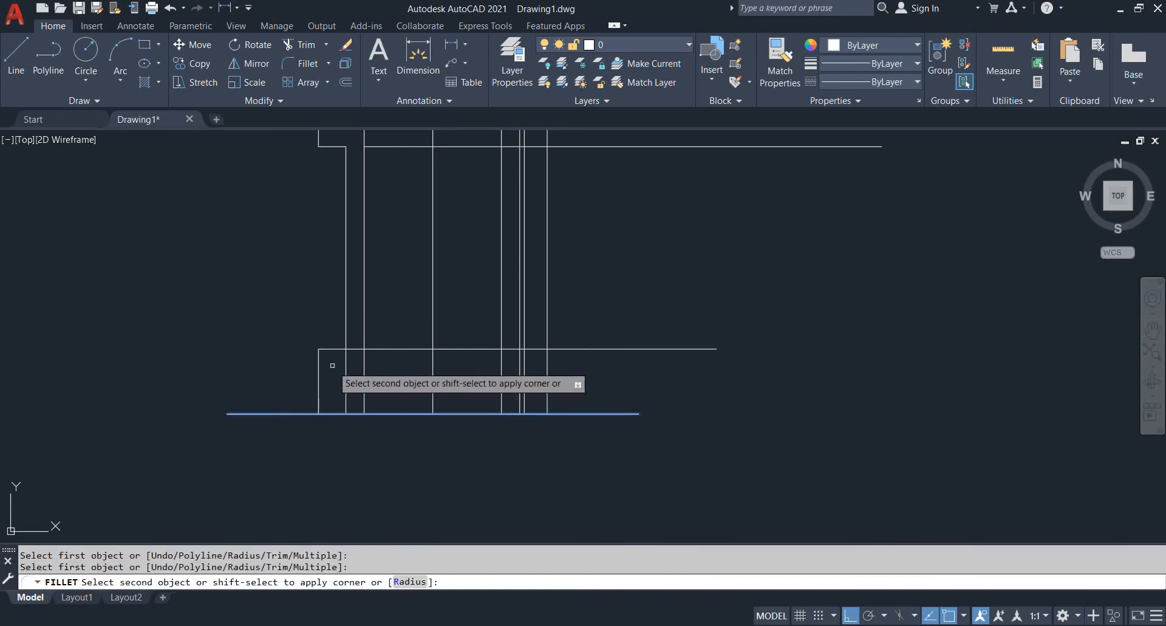
key("Escape")
key("Escape")
key("Return")
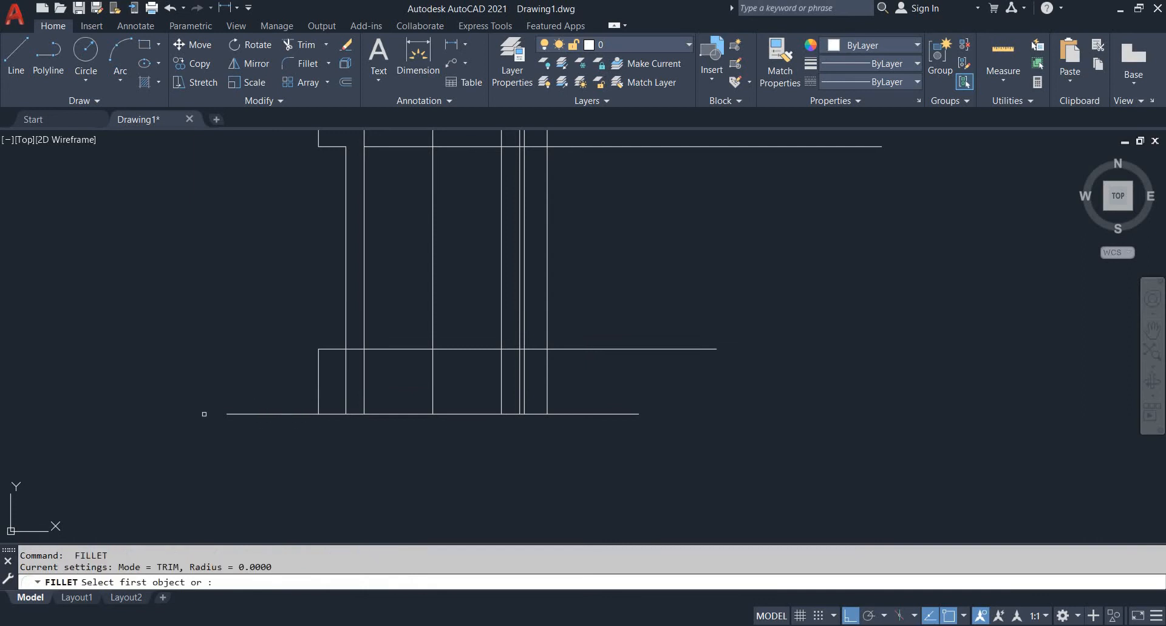
key("Escape")
key("Escape")
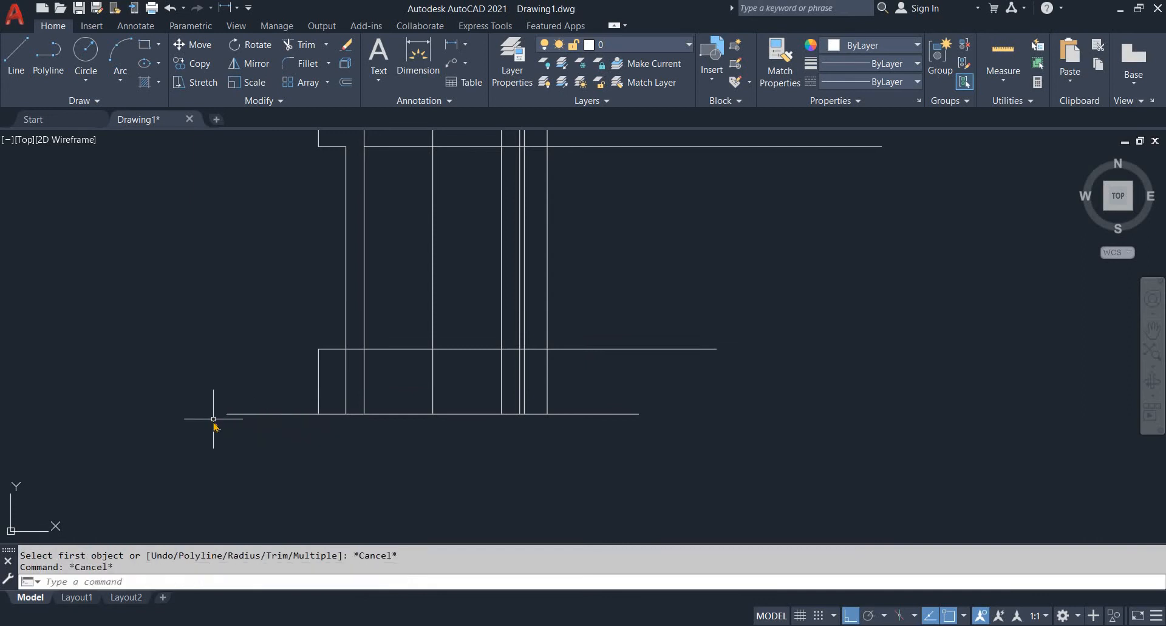
- Draw a vertical line upward from the left end of the 90-long base line, about as high as the flange
type("l")
key("Return")
left_click(227, 414)
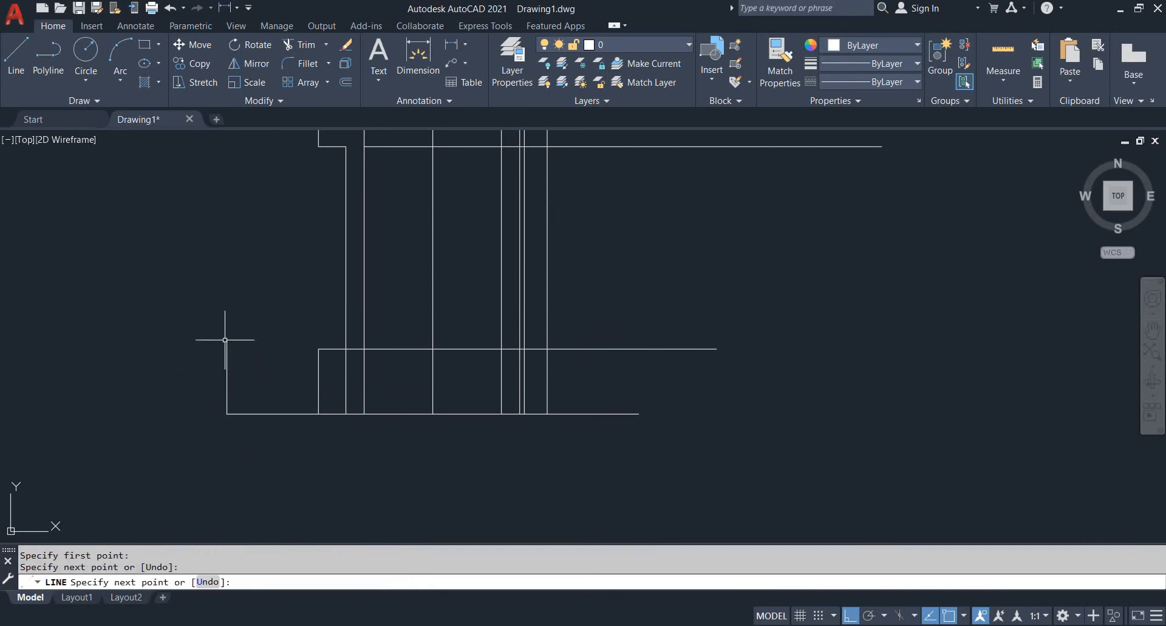
key("Escape")
key("Escape")
- Join the new left vertical line and the flange's upper horizontal line into a sharp corner with a radius 0 fillet
type("f")
key("Return")
type("r")
key("Return")
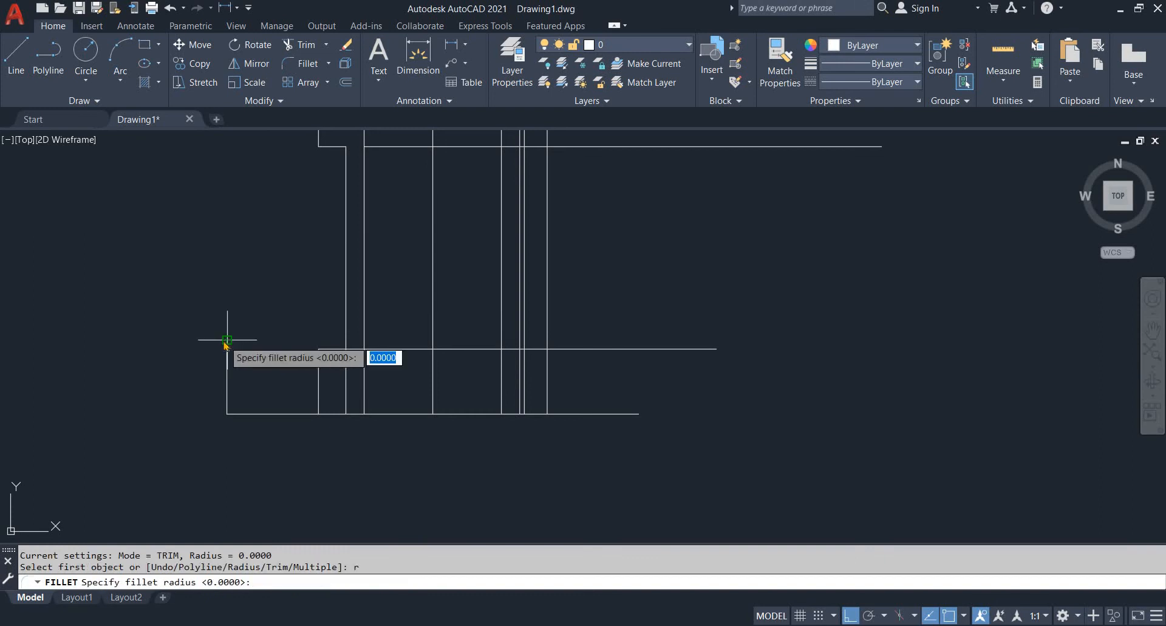
type("0")
key("Return")
left_click(261, 348)
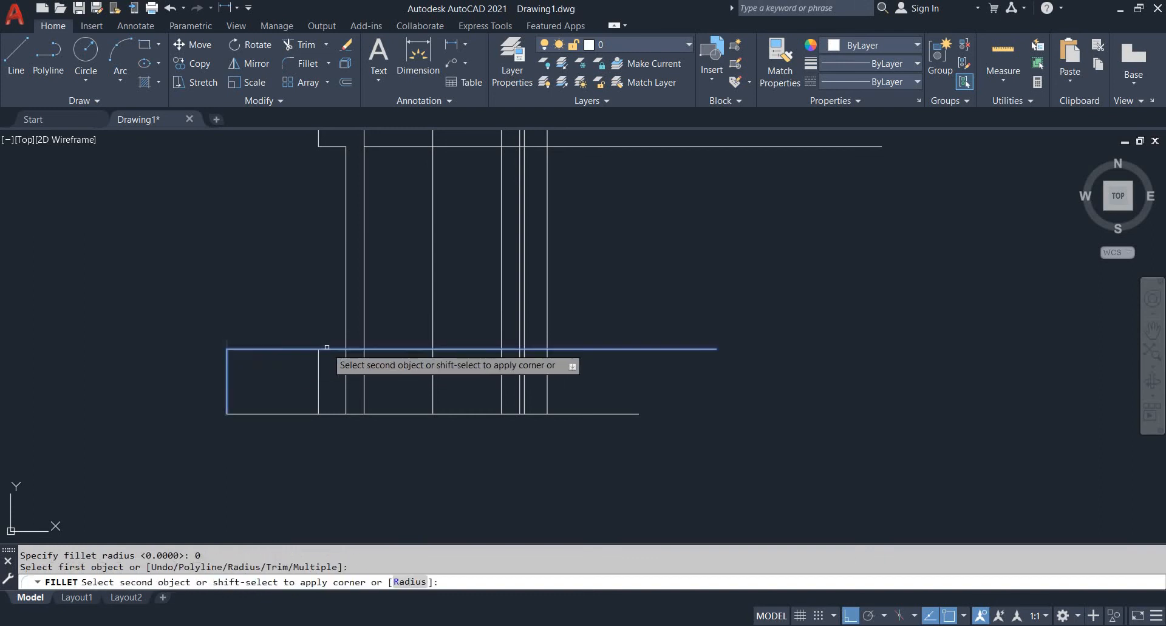
key("Escape")
key("Return")
key("Escape")
key("Escape")
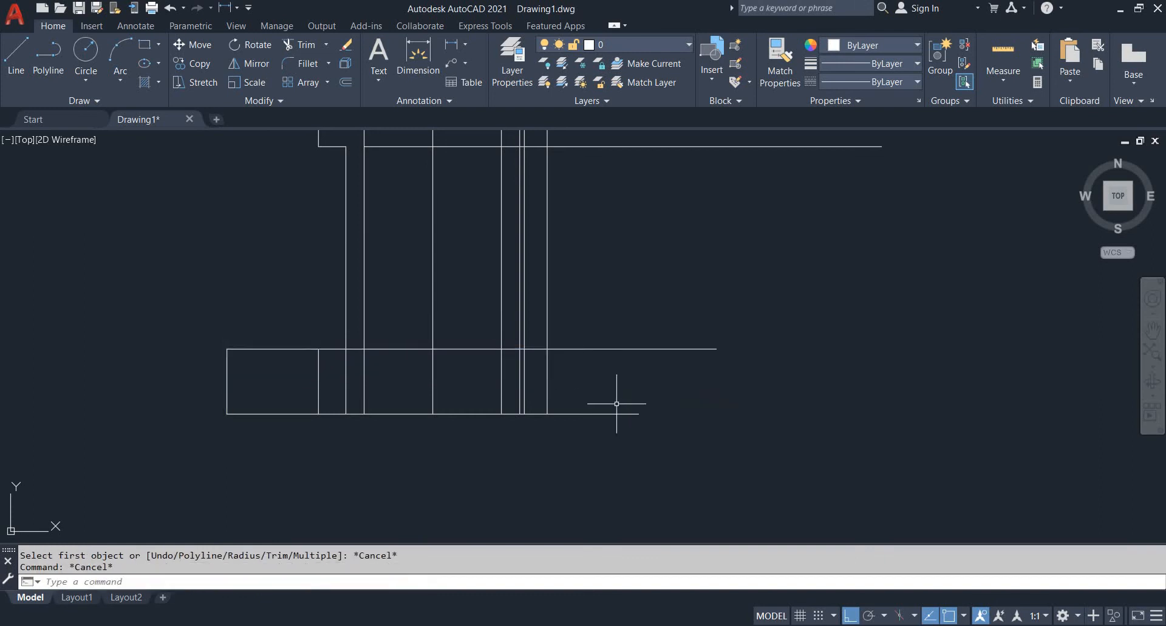
- Draw a short vertical line upward from the right end of the 90-long base line
type("l")
key("Return")
left_click(639, 414)
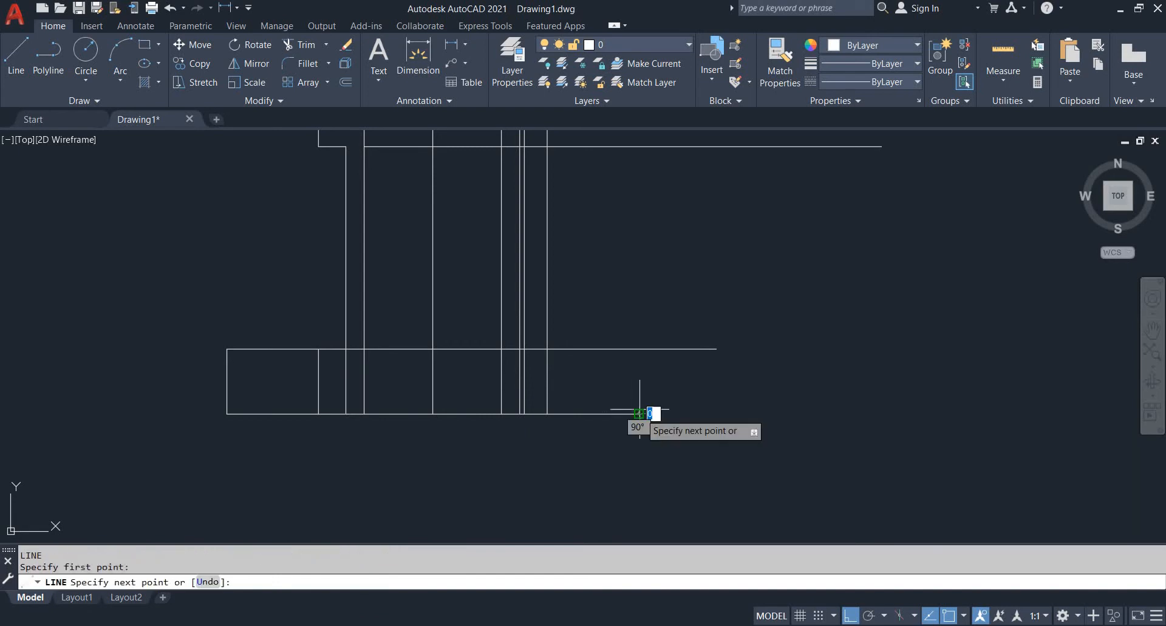
left_click(635, 376)
key("Escape")
key("Escape")
- Try to join the short right vertical line to the flange's upper horizontal line with a radius 0 fillet
type("f")
key("Return")
type("r")
key("Return")
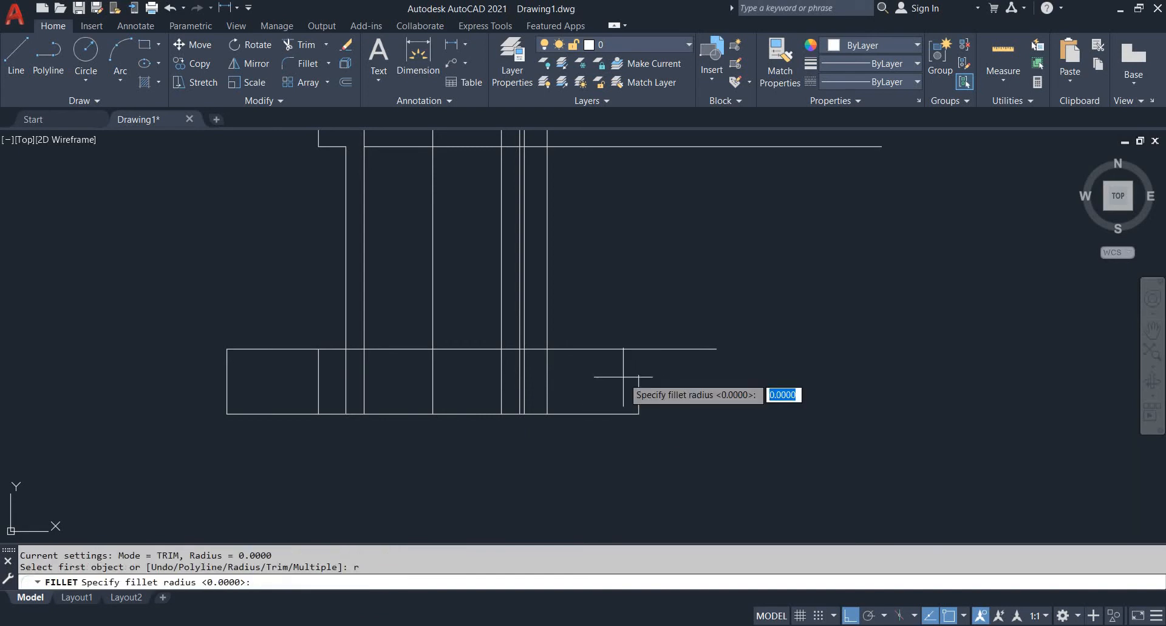
key("Return")
left_click(638, 389)
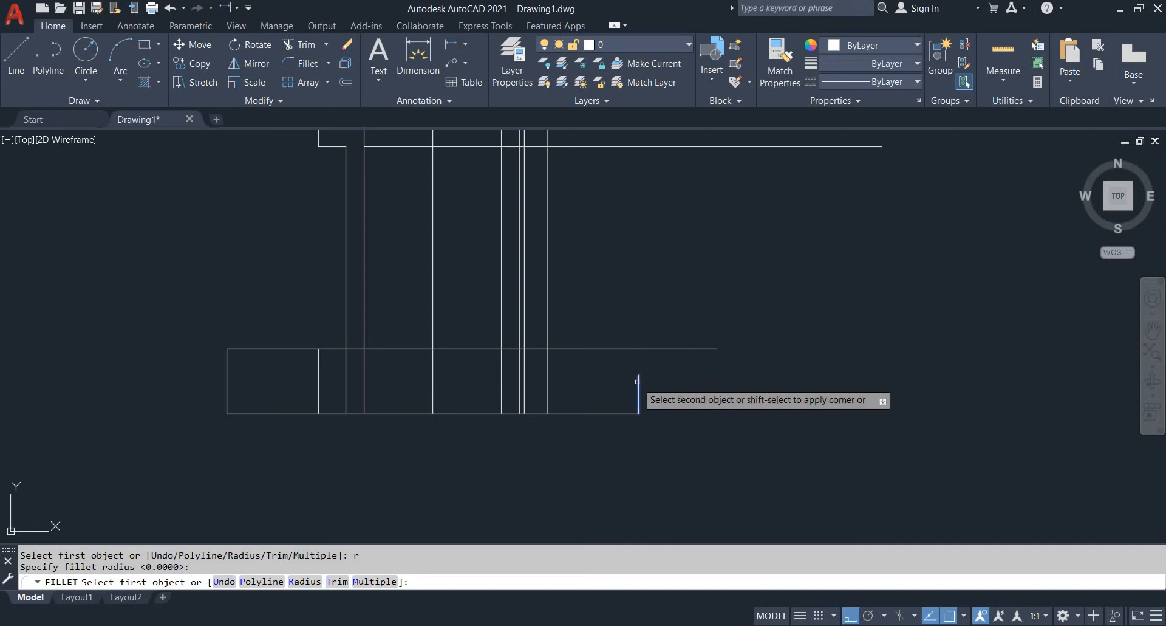
left_click(645, 349)
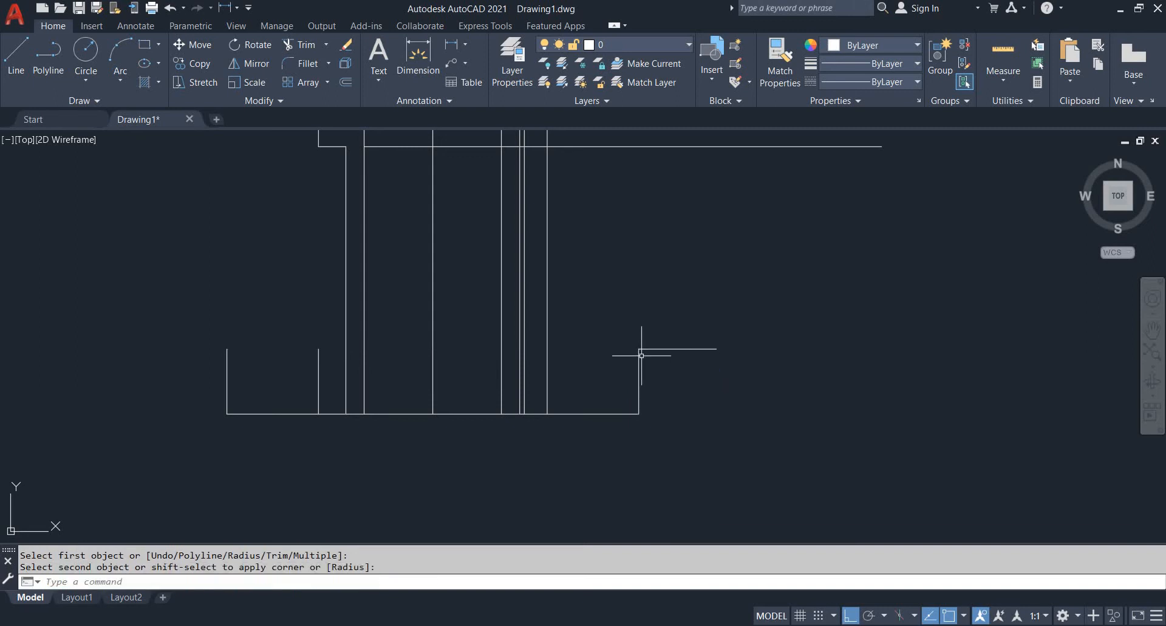
- Undo the last fillet and the short vertical line at the right end of the flange
type("u")
key("Return")
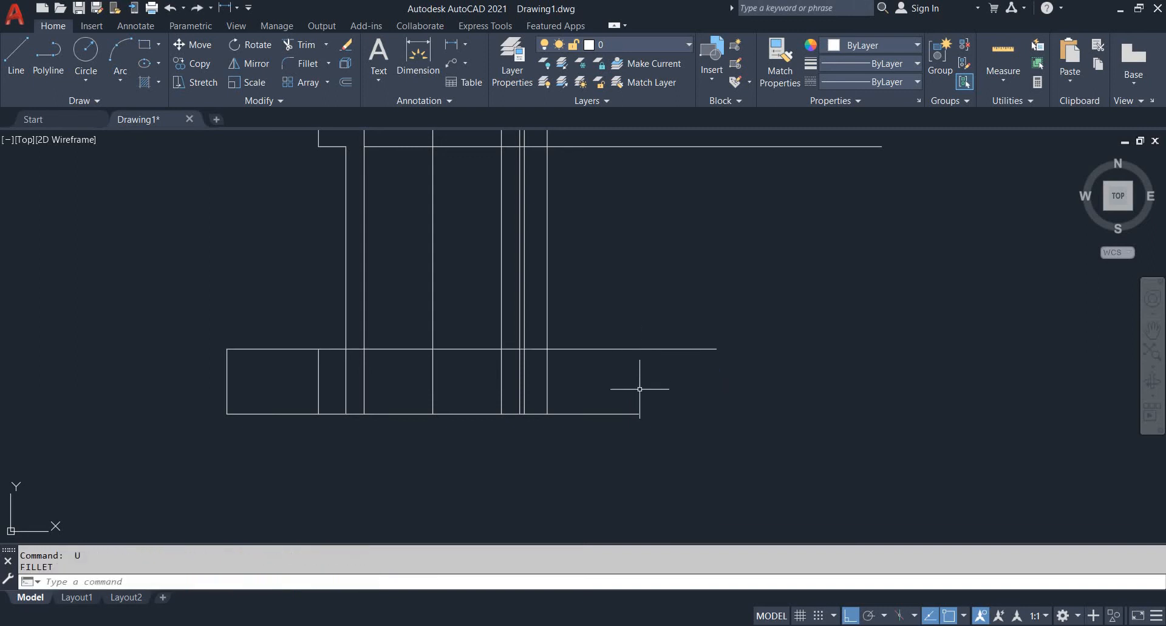
type("f")
key("Return")
type("r")
key("Return")
type("0")
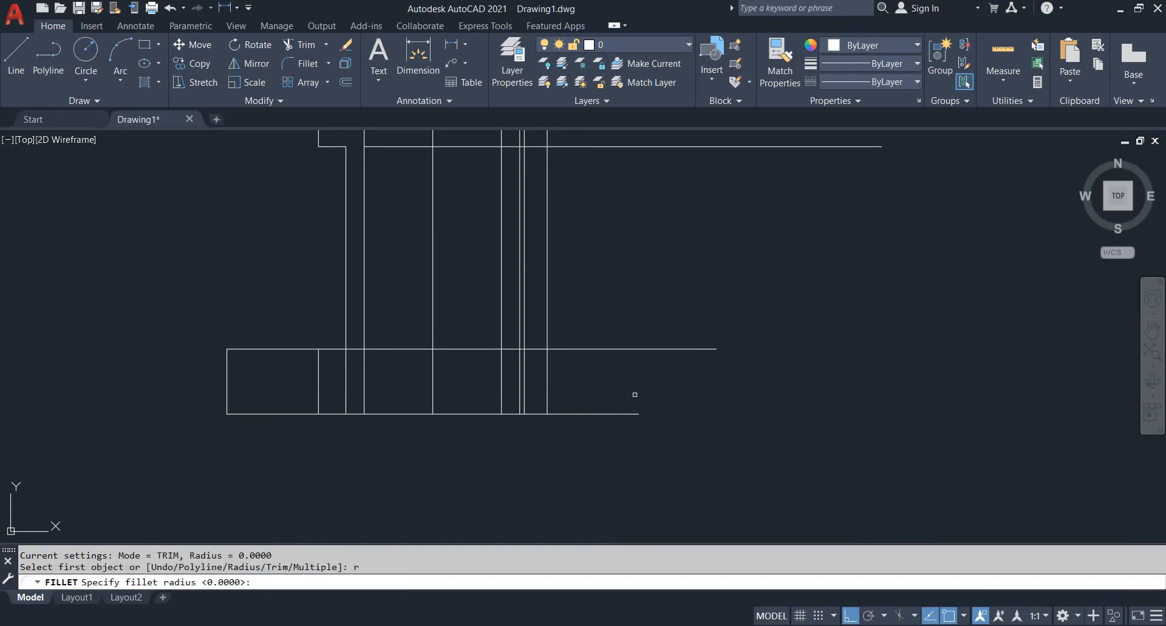
key("Return")
key("Escape")
key("Escape")
- Redraw a short vertical line upward from the right end of the flange's base line
type("l")
key("Return")
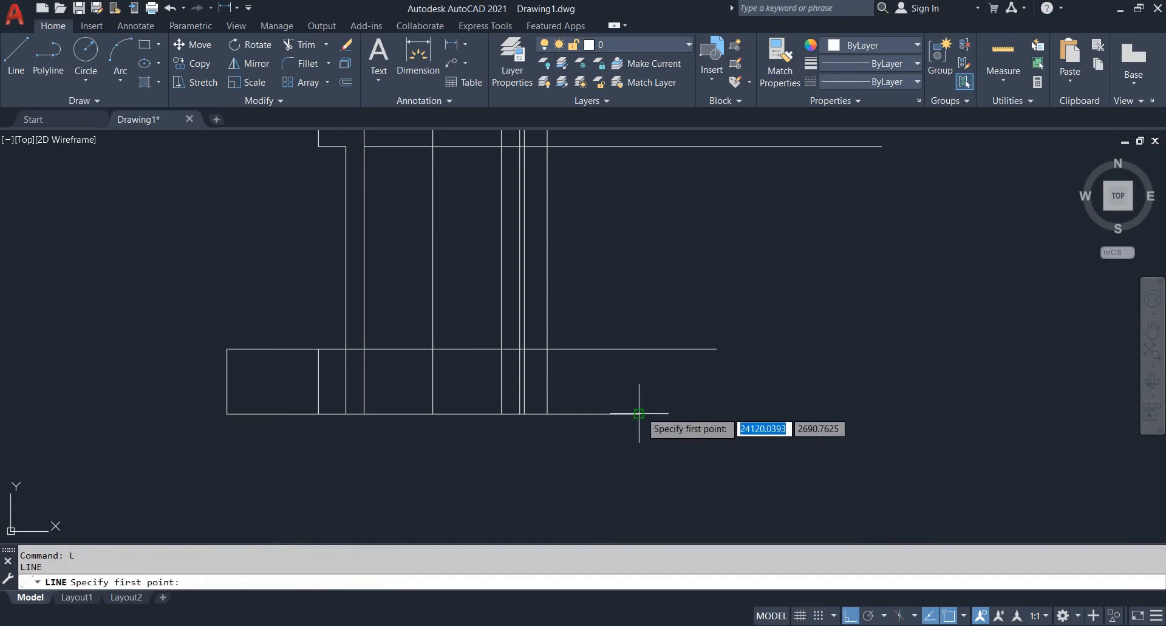
left_click(638, 414)
left_click(638, 372)
key("Escape")
key("Escape")
- Close the flange's upper right corner with a radius 0 fillet, keeping the upper horizontal line left of the corner
type("f")
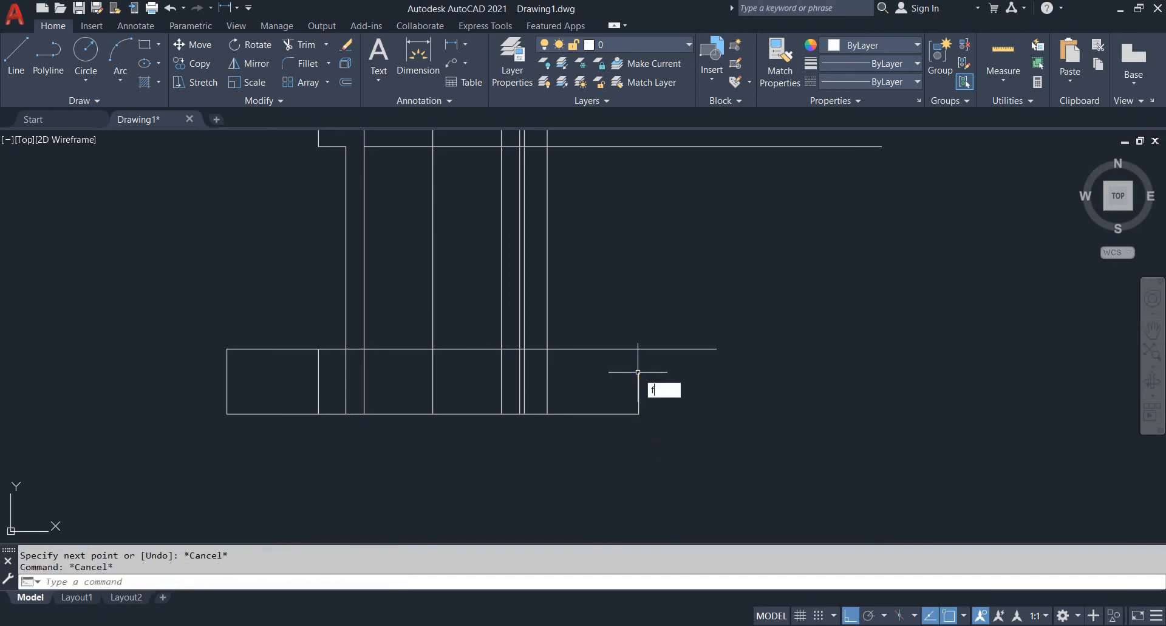
key("Return")
type("r")
key("Return")
type("0")
key("Return")
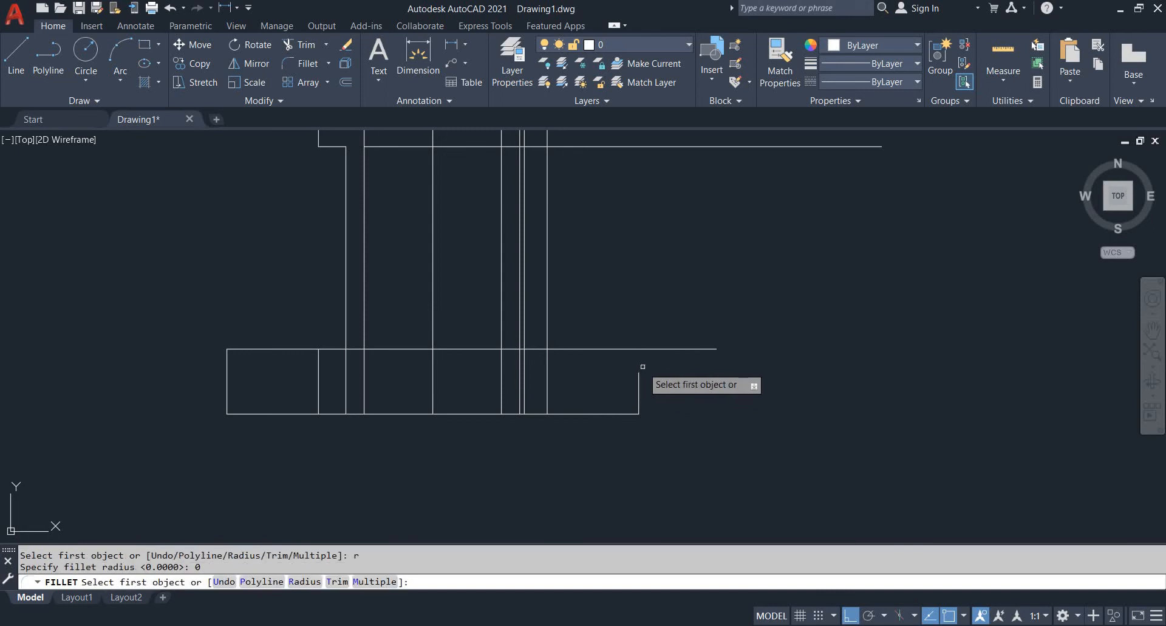
left_click(607, 350)
key("Escape")
scroll(604, 364, "down", 4)
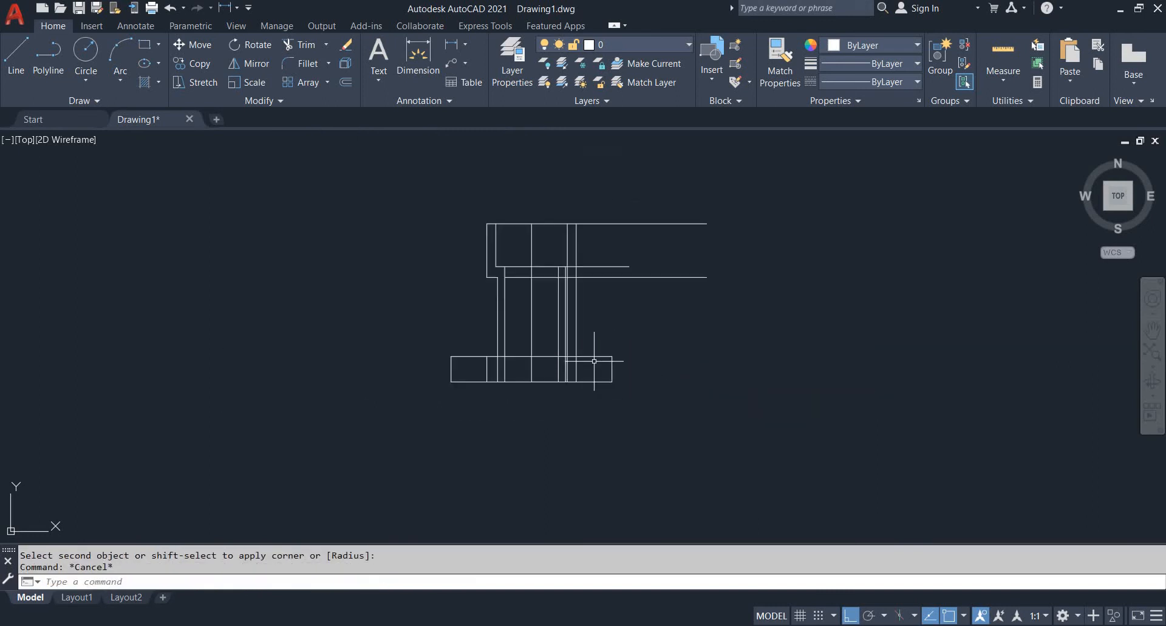
- Try to erase the vertical lines right of the centre line together with the three upper horizontal lines, then undo it
scroll(592, 389, "up", 6)
scroll(583, 396, "down", 3)
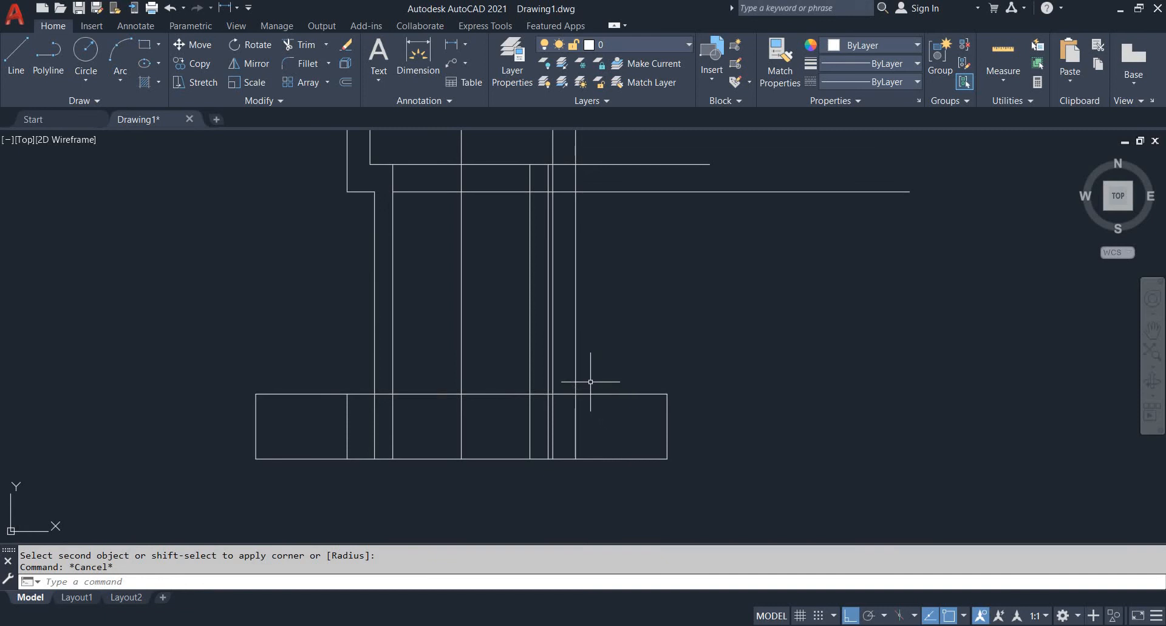
mouse_move(593, 385)
middle_mouse_down()
mouse_move(571, 460)
mouse_move(626, 377)
middle_mouse_up()
scroll(599, 396, "down", 3)
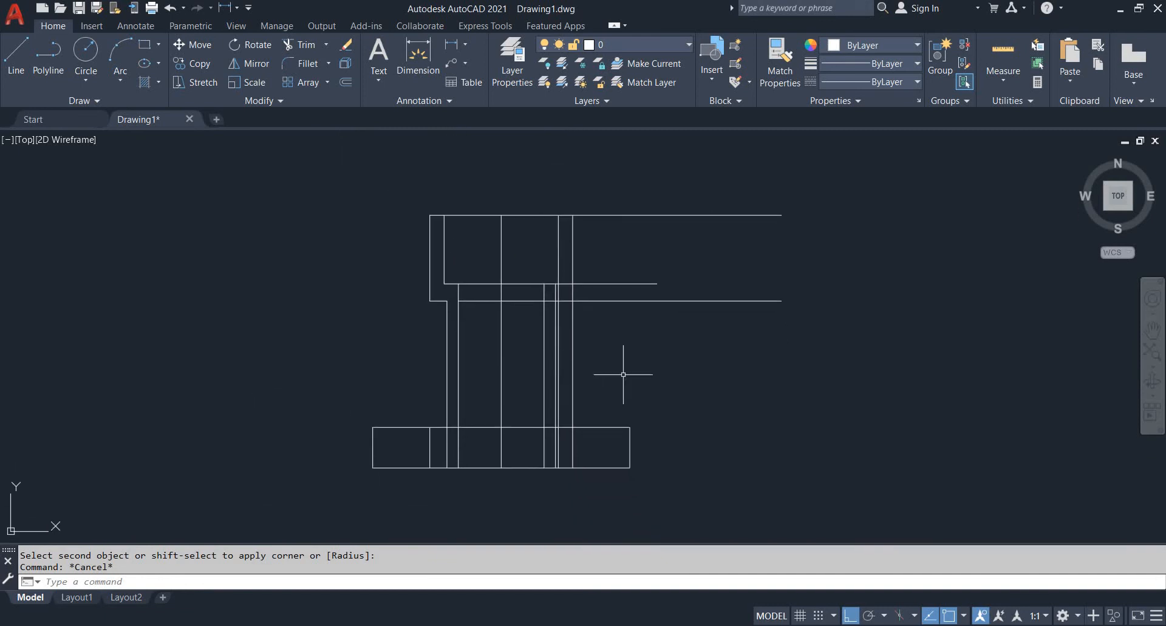
left_click(691, 411)
left_click(542, 199)
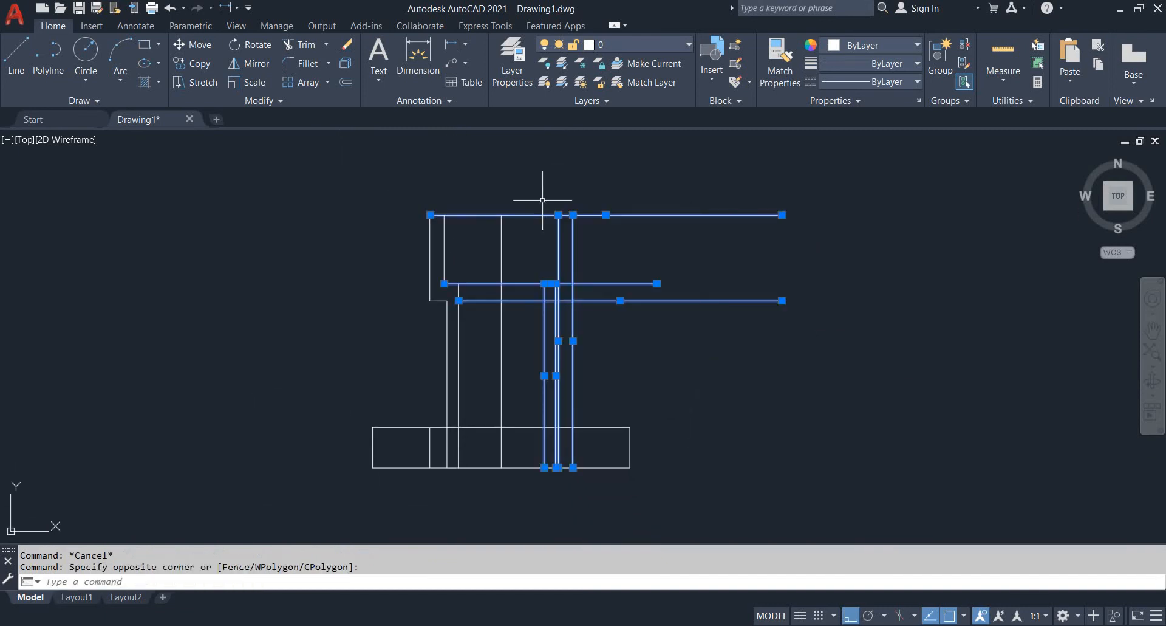
type("e")
key("Return")
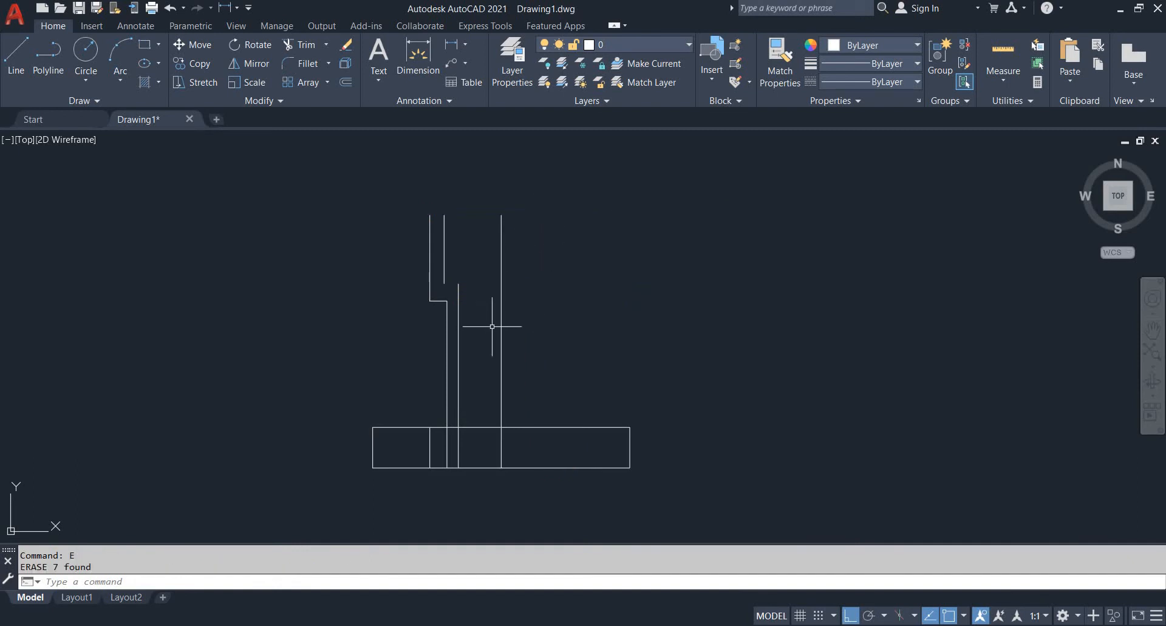
key("ctrl+z")
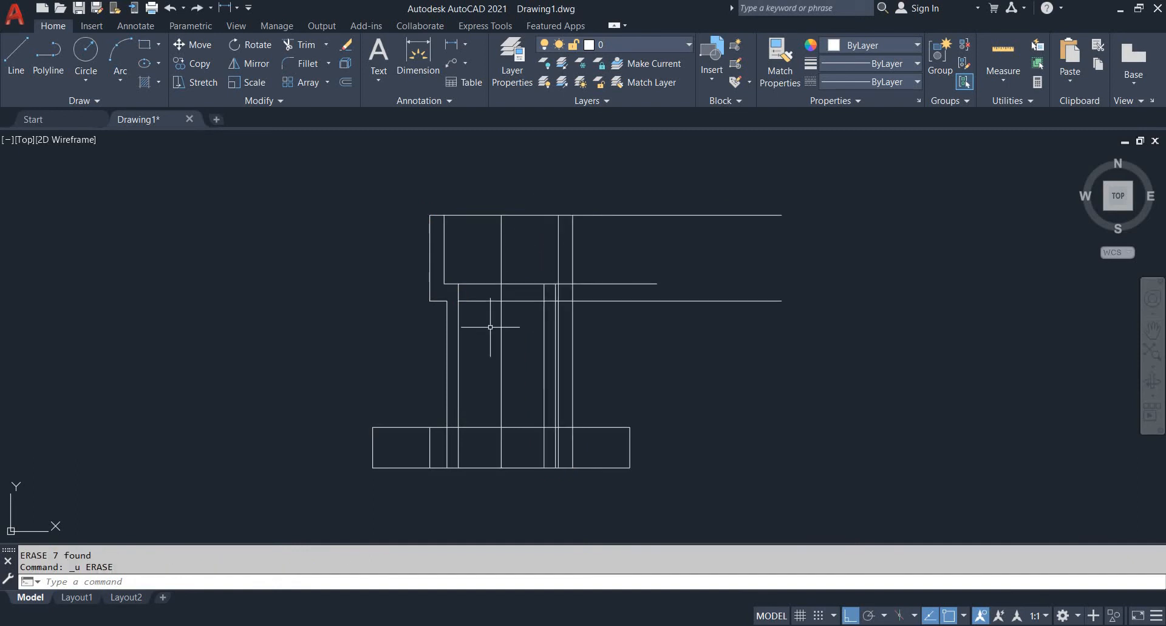
- Trim the three upper horizontal lines between the left wall profile and the vertical centre line
key("Return")
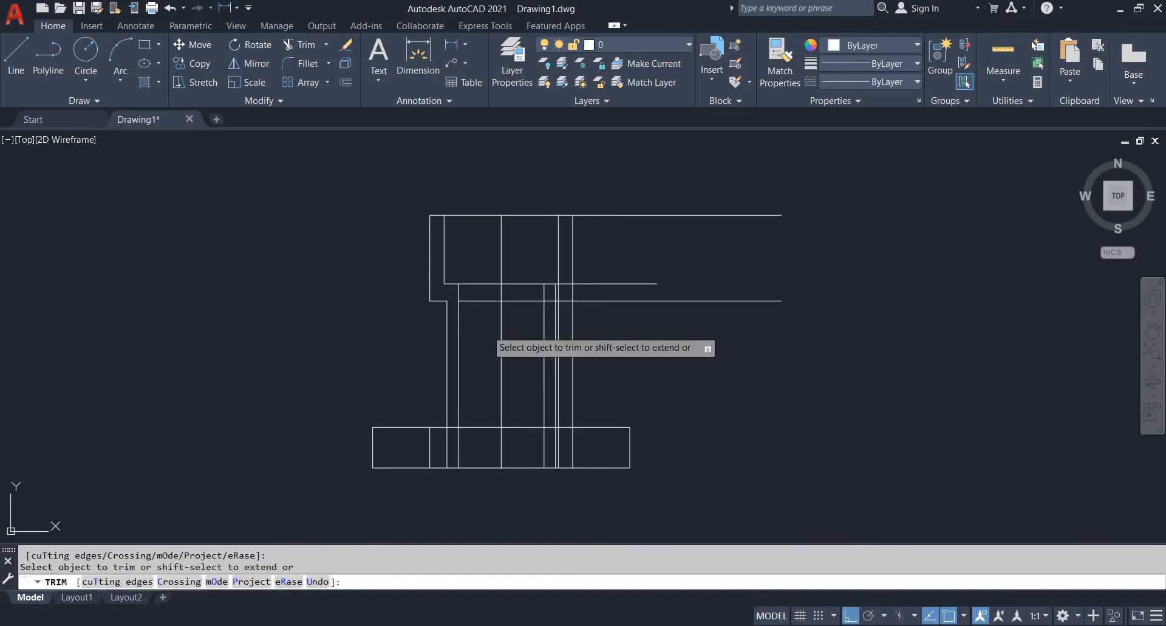
mouse_move(487, 330)
left_mouse_down()
mouse_move(468, 187)
mouse_move(479, 196)
left_mouse_up()
key("Escape")
- Erase the leftover vertical and horizontal construction lines right of the centre line, keeping the flange rectangle
left_click(622, 376)
left_click(534, 182)
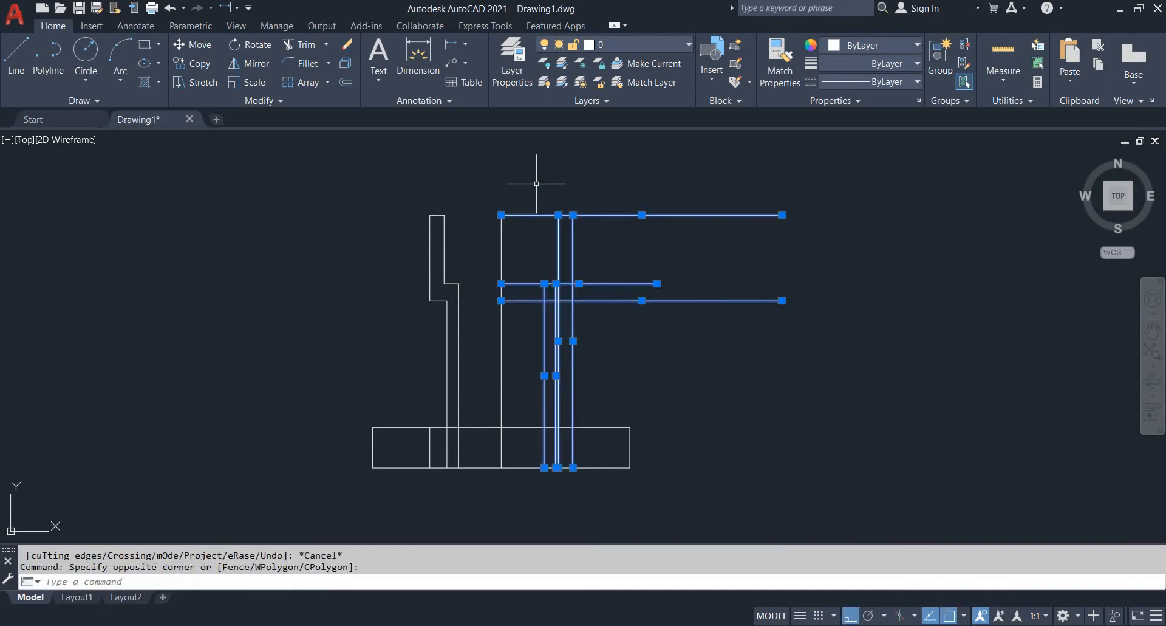
type("e")
key("Return")
- Mirror the left wall profile about the vertical centre line, keeping the source objects
left_click(489, 333)
left_click(384, 177)
type("m")
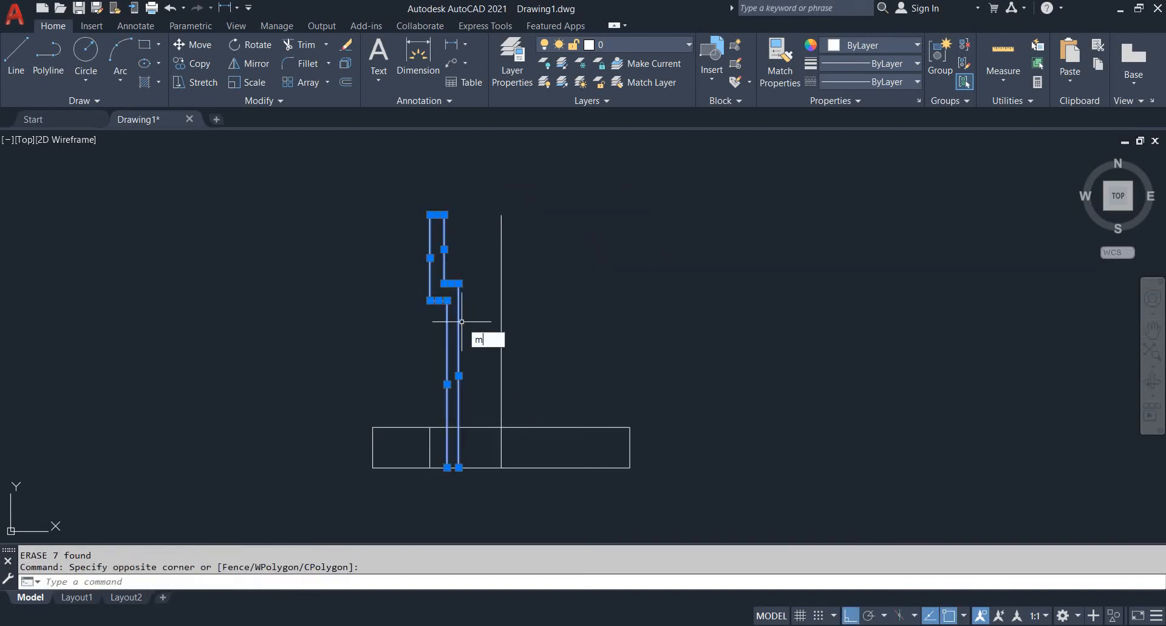
type("i")
key("Return")
left_click(501, 427)
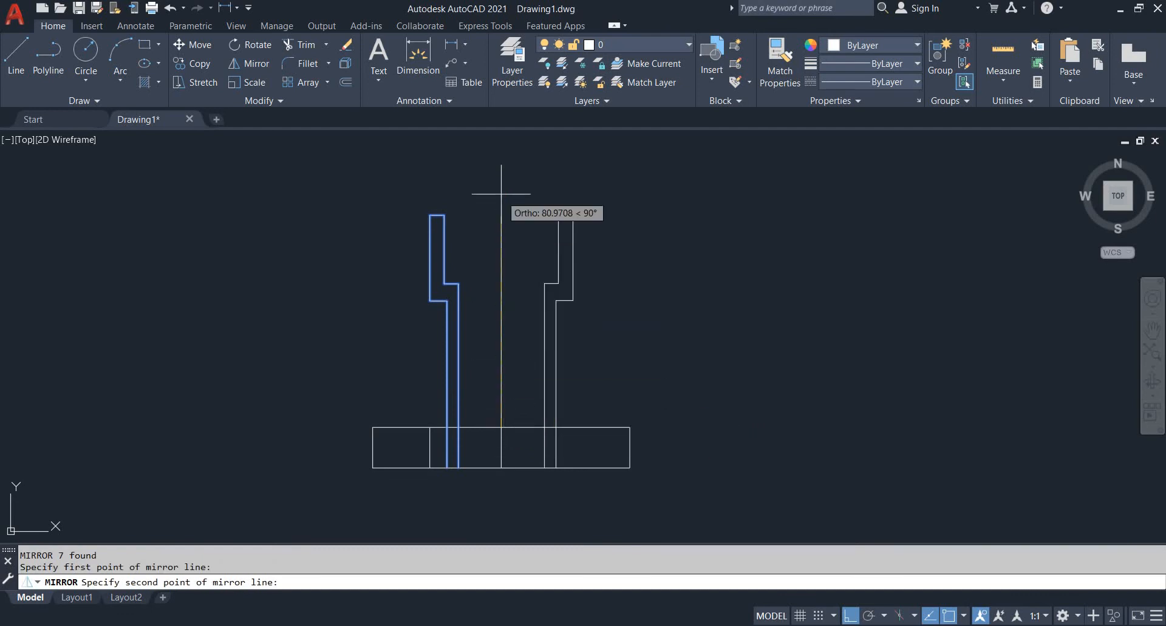
left_click(501, 194)
key("Return")
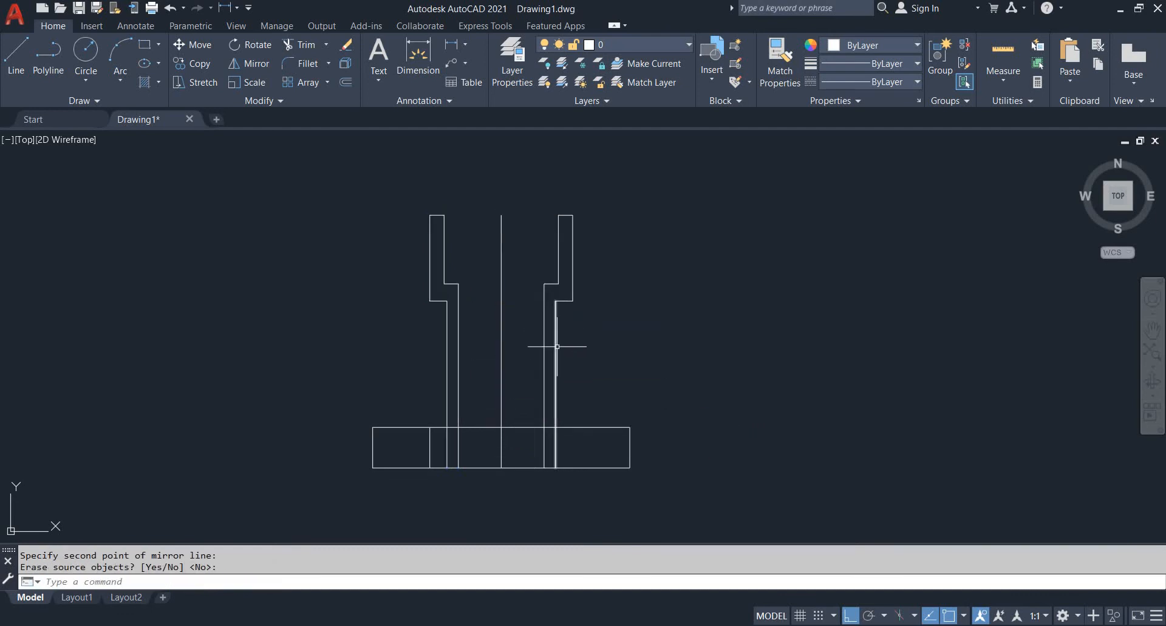
- Check the EX 37 reference, and offset the flange's left and right edges 6.3 inward
key("alt+Tab")
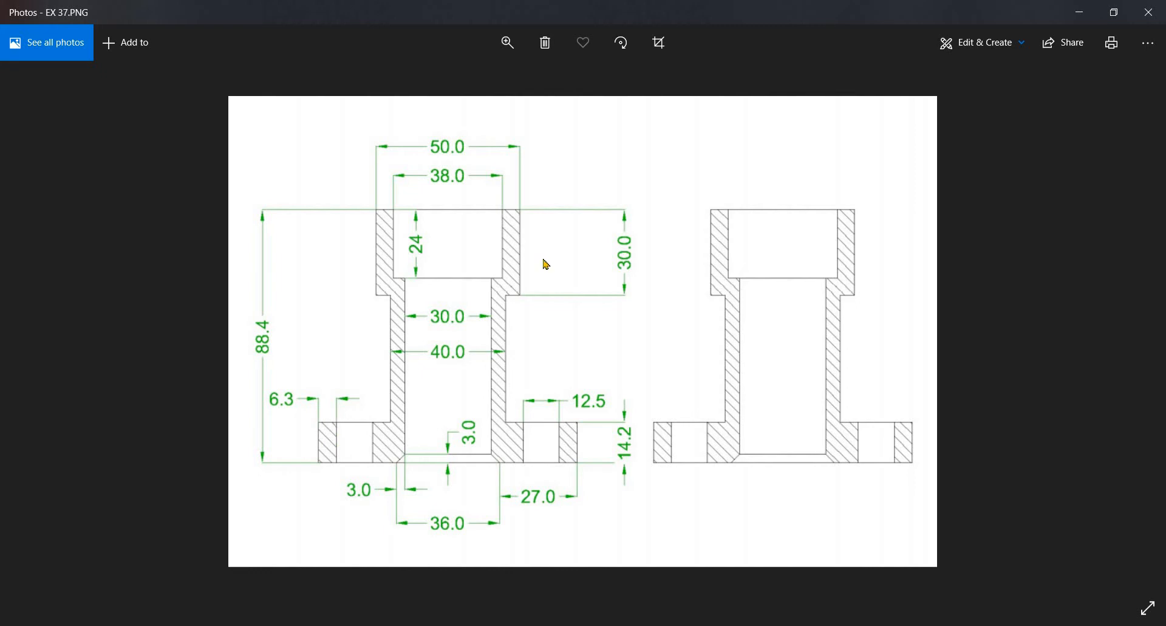
left_click(1079, 11)
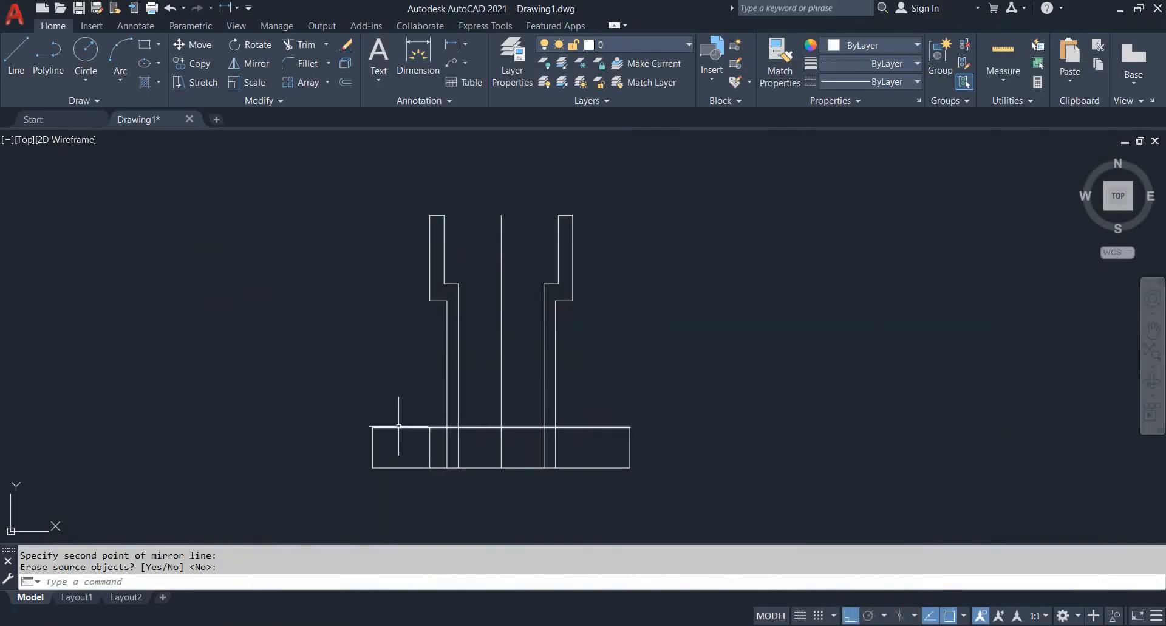
scroll(399, 425, "up", 5)
middle_click_drag(405, 411, 431, 273)
scroll(432, 300, "down", 5)
key("Escape")
type("o")
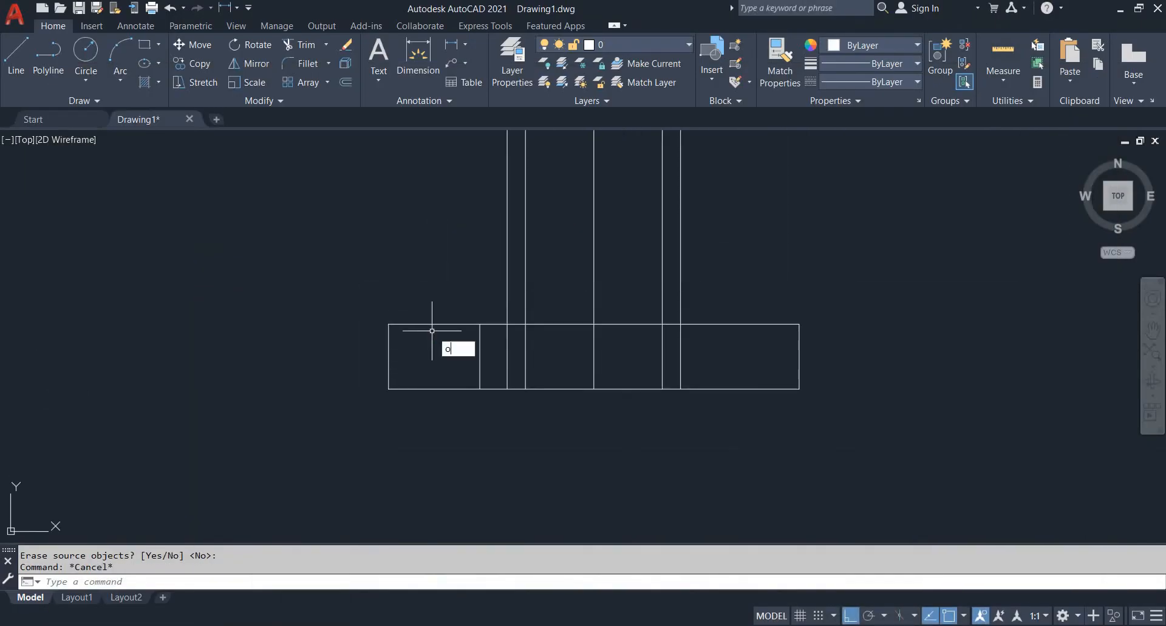
key("Return")
type("6.3")
key("Return")
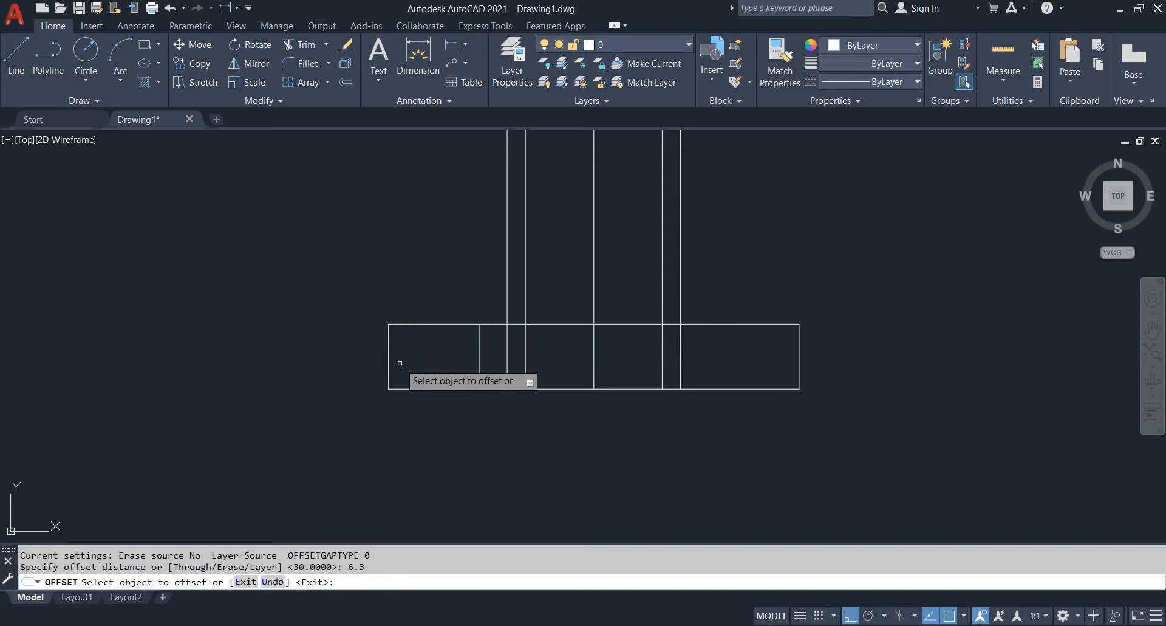
left_click(391, 356)
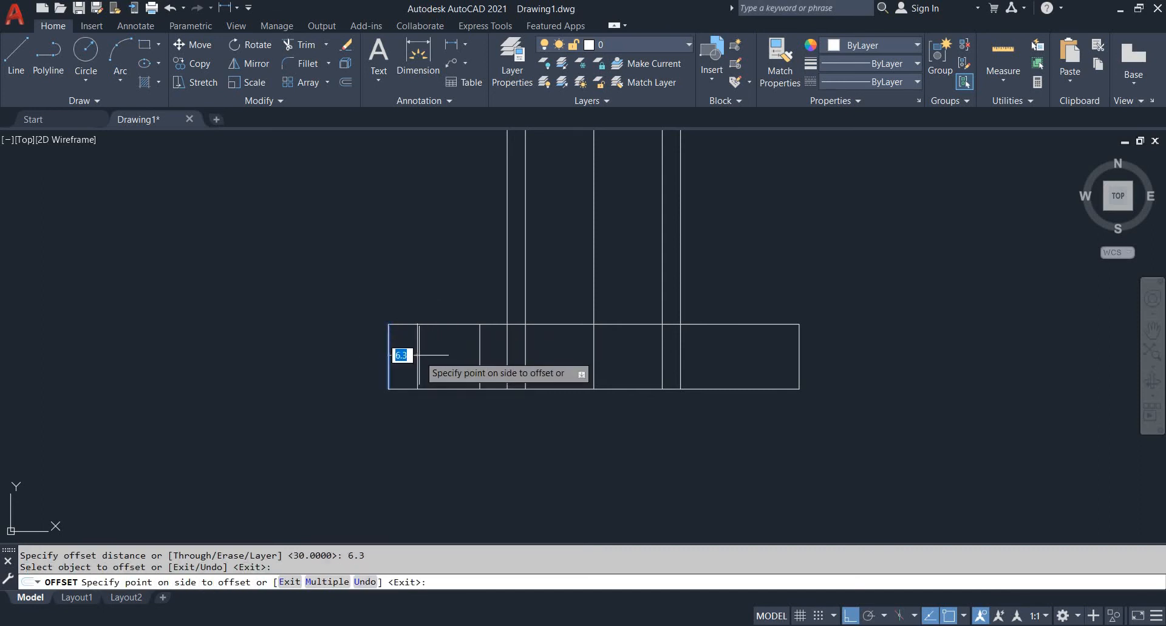
left_click(416, 354)
left_click(799, 356)
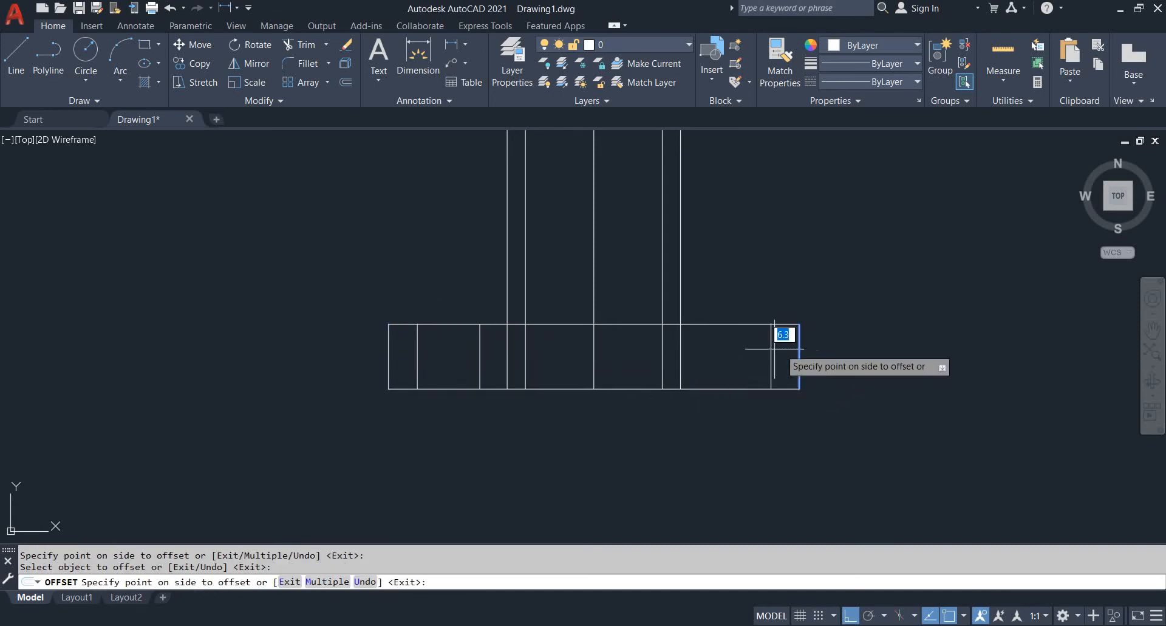
left_click(755, 358)
- Check the hole width in the reference, and offset the left 6.3 hole line 12.5 toward the centre
key("alt+Tab")
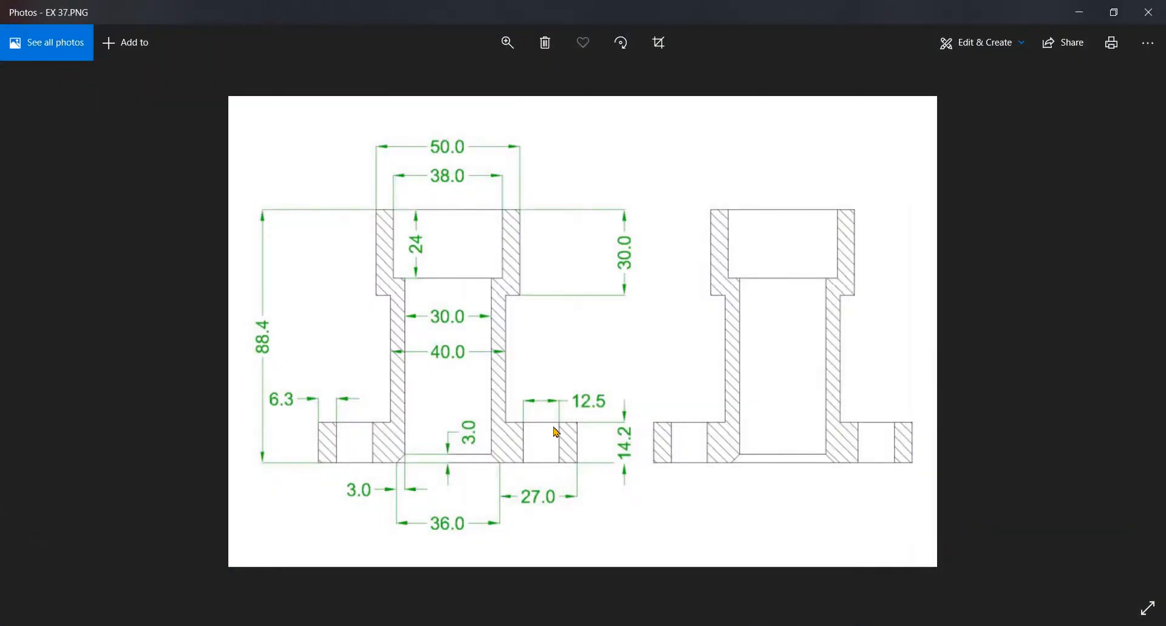
key("alt+Tab")
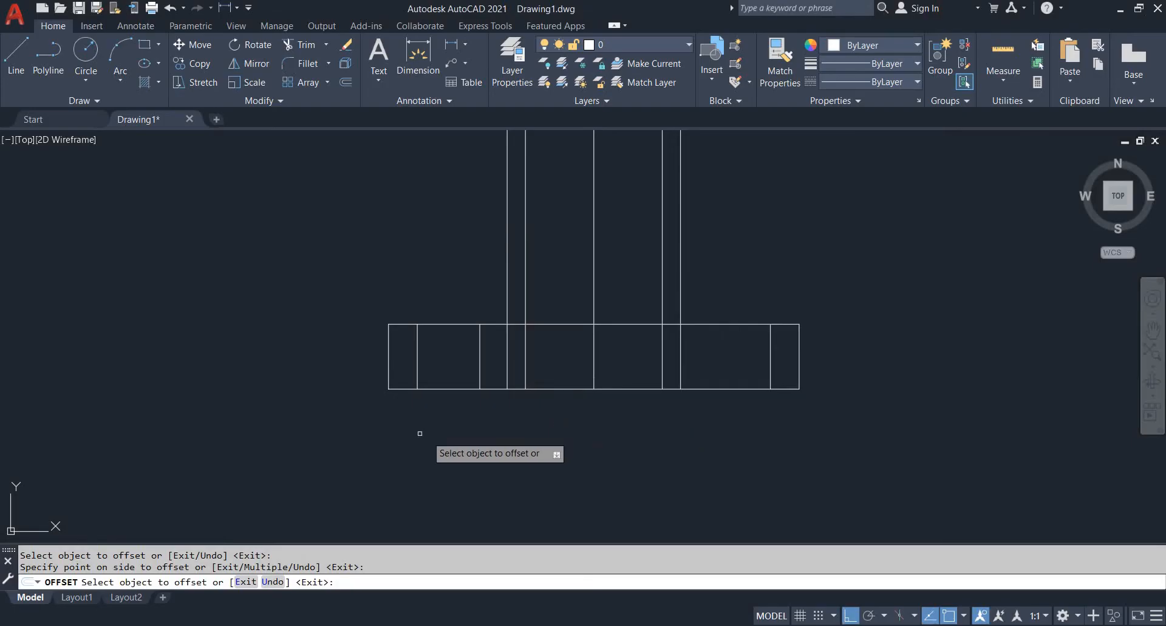
key("Escape")
key("Return")
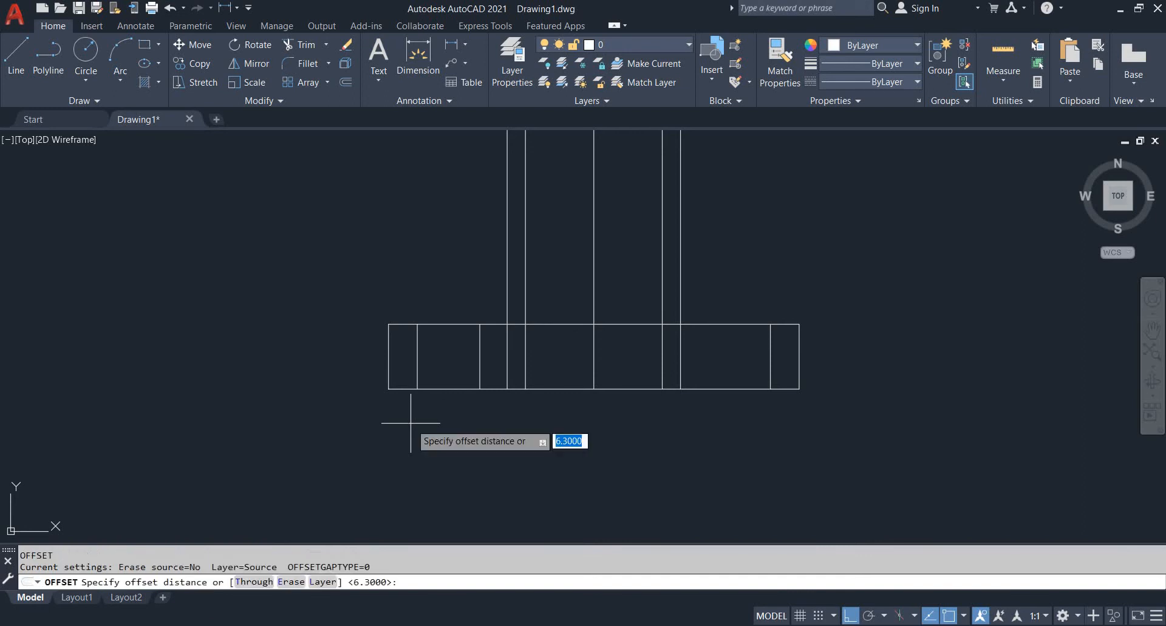
type("12.5")
key("Return")
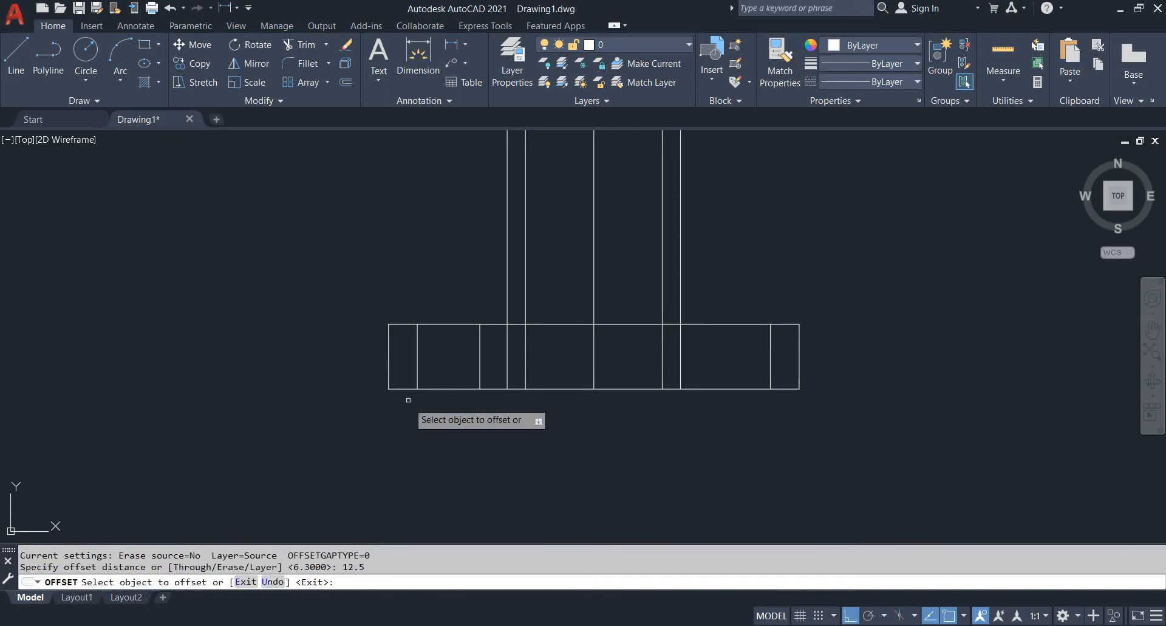
left_click(480, 348)
left_click(466, 351)
scroll(467, 351, "up", 4)
key("Escape")
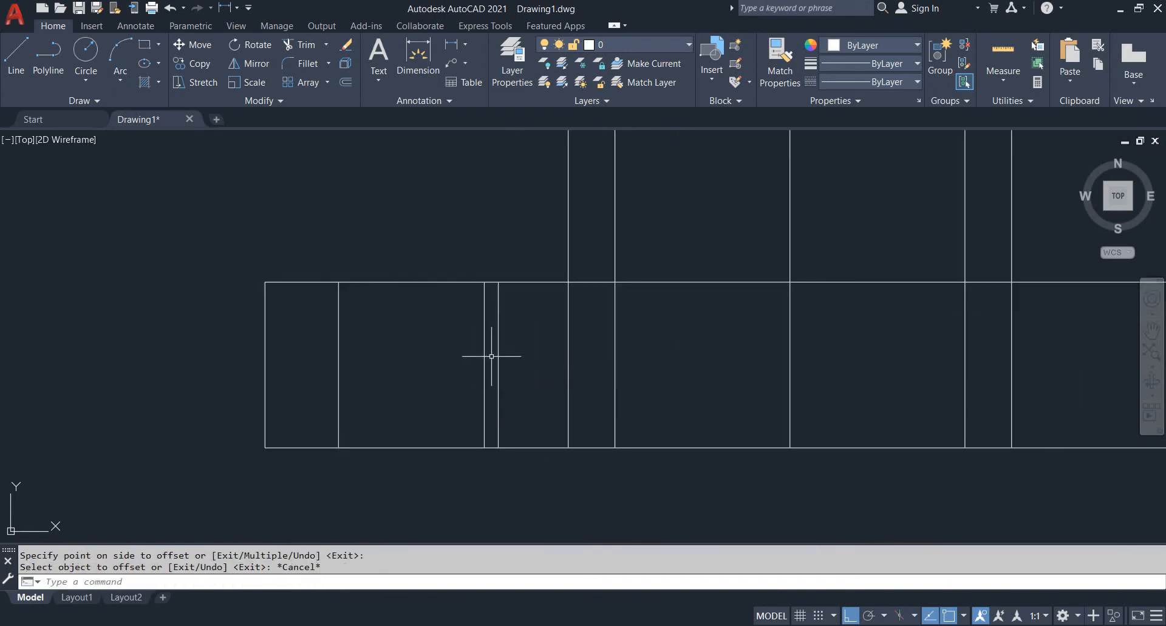
- Erase the leftover vertical line just inside the left bolt hole's inner line
left_click(501, 351)
left_click(495, 346)
right_click(495, 345)
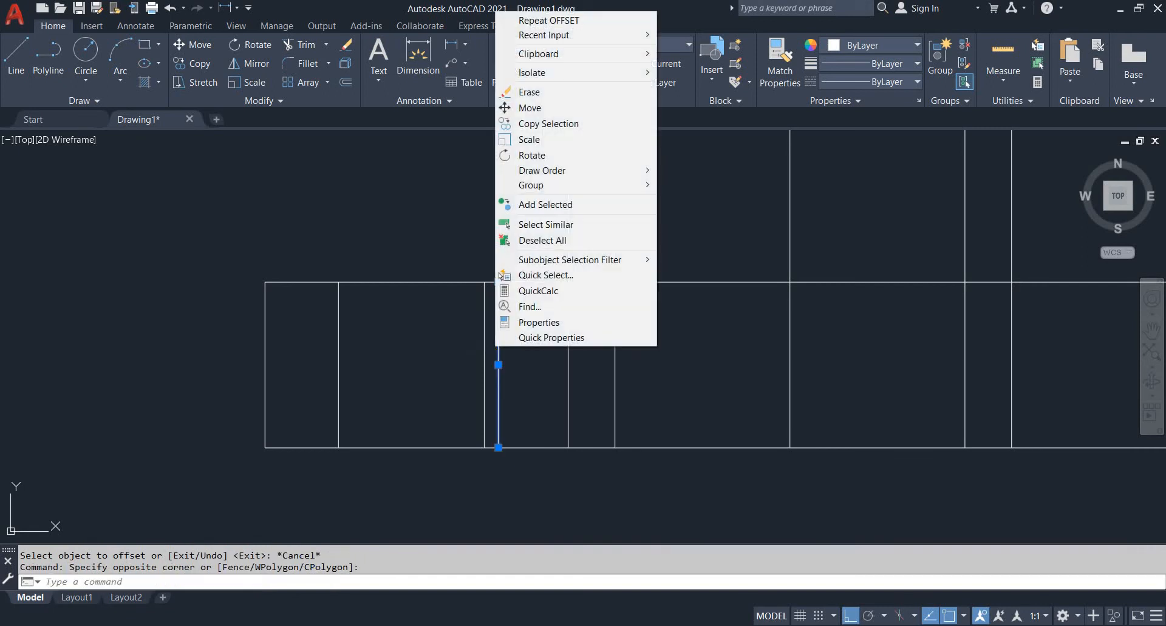
key("Escape")
key("Return")
scroll(510, 345, "down", 3)
middle_click_drag(467, 346, 438, 341)
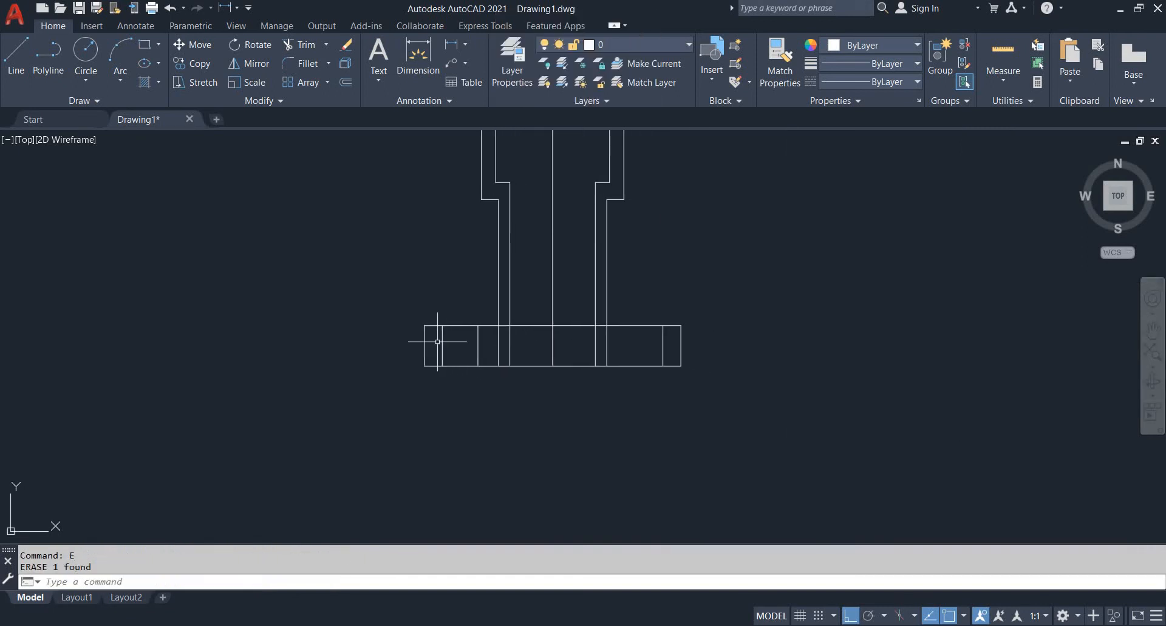
- Offset the right bolt hole's outer line 12.5 toward the centre
scroll(610, 346, "up", 1)
middle_click_drag(633, 344, 609, 358)
key("Escape")
type("o")
key("Return")
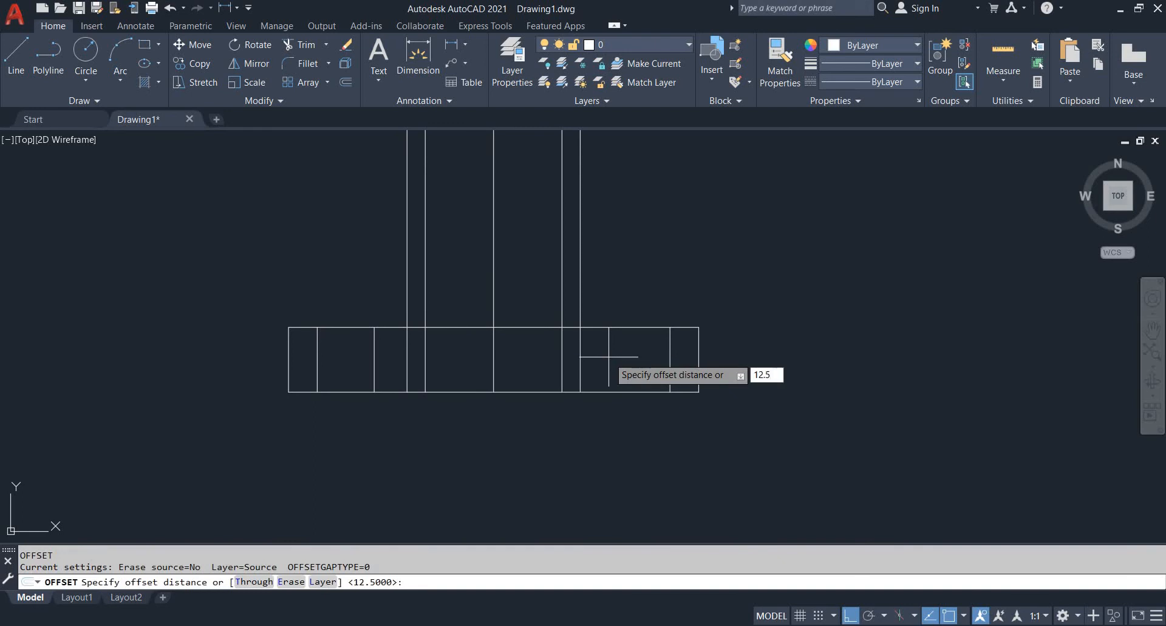
key("Return")
left_click(670, 357)
left_click(629, 362)
key("Escape")
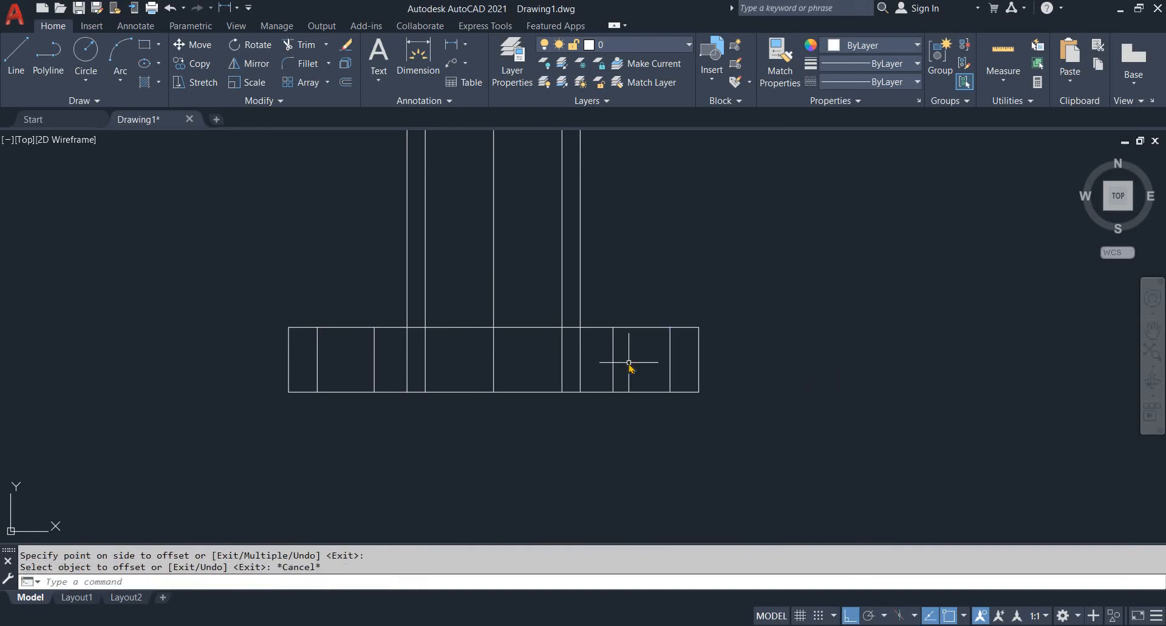
- Trim the portions of both outer wall lines and the centre line that run inside the flange
key("alt+Tab")
key("alt+Tab")
scroll(419, 363, "up", 3)
key("Escape")
key("Escape")
type("t")
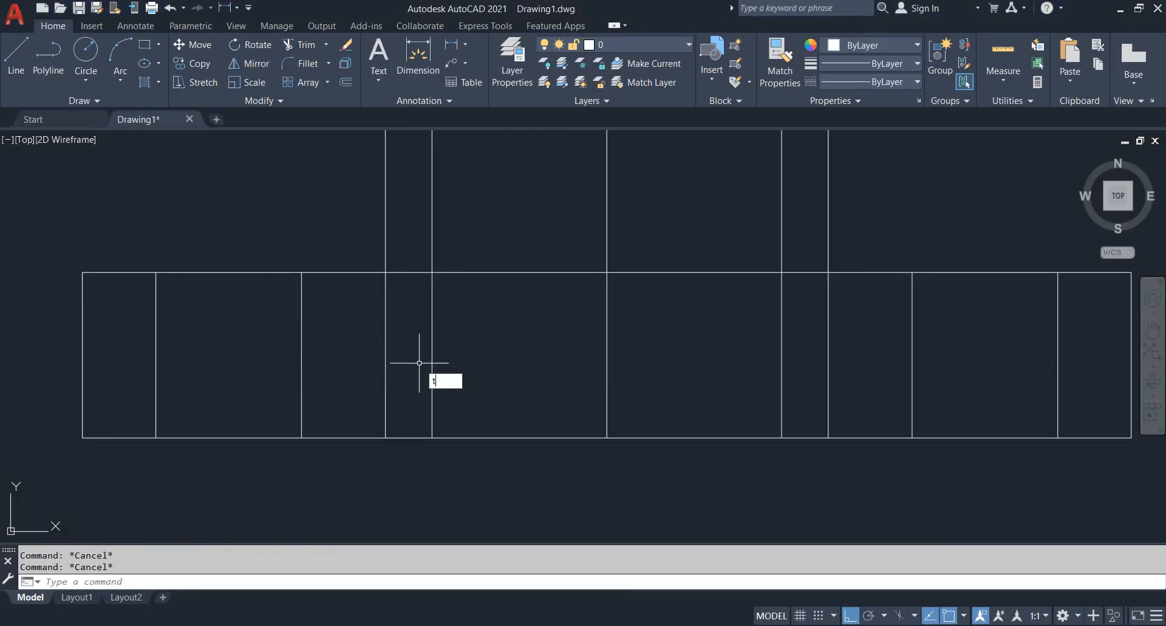
type("r")
key("Return")
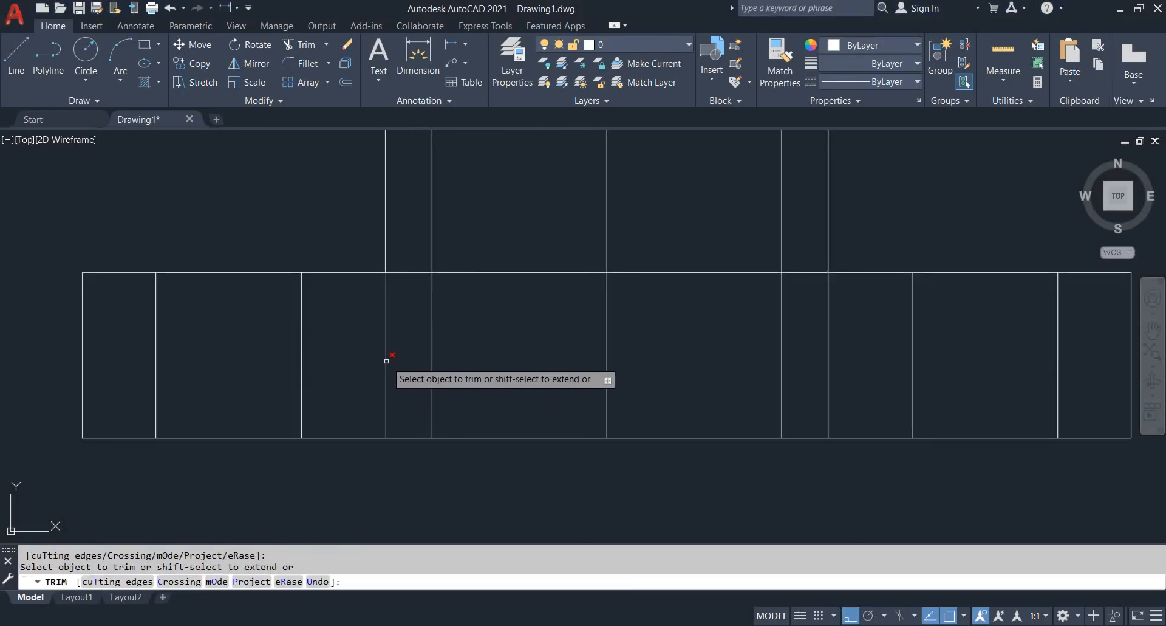
left_click(387, 361)
left_click(828, 355)
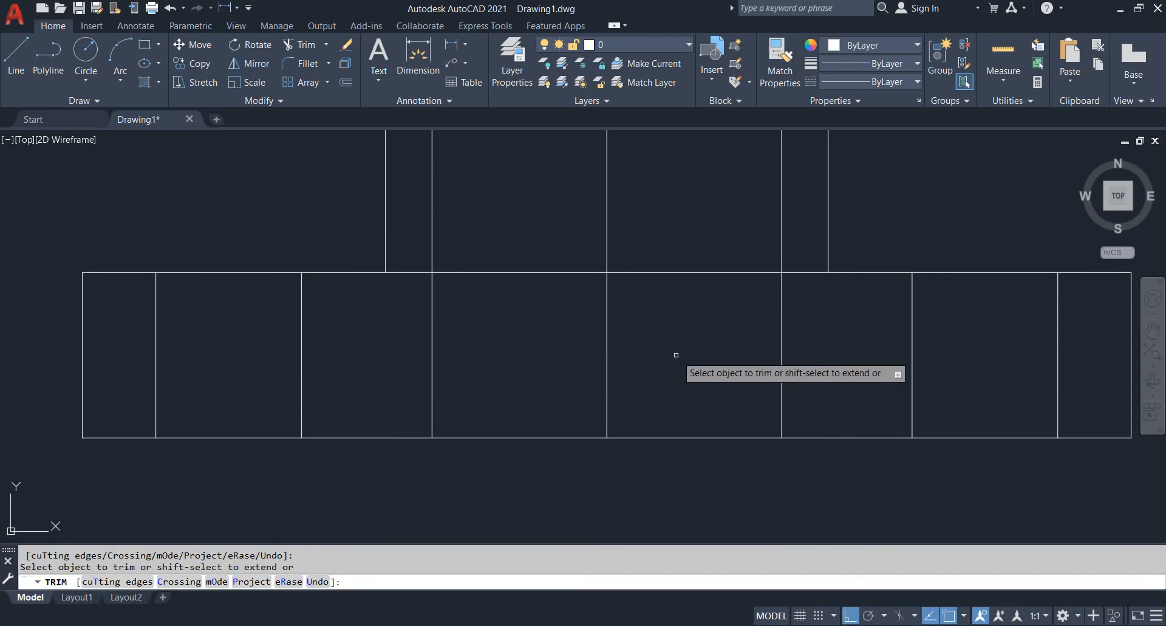
left_click(608, 356)
- Trim the flange's top edge between the two inner wall lines
scroll(599, 364, "down", 4)
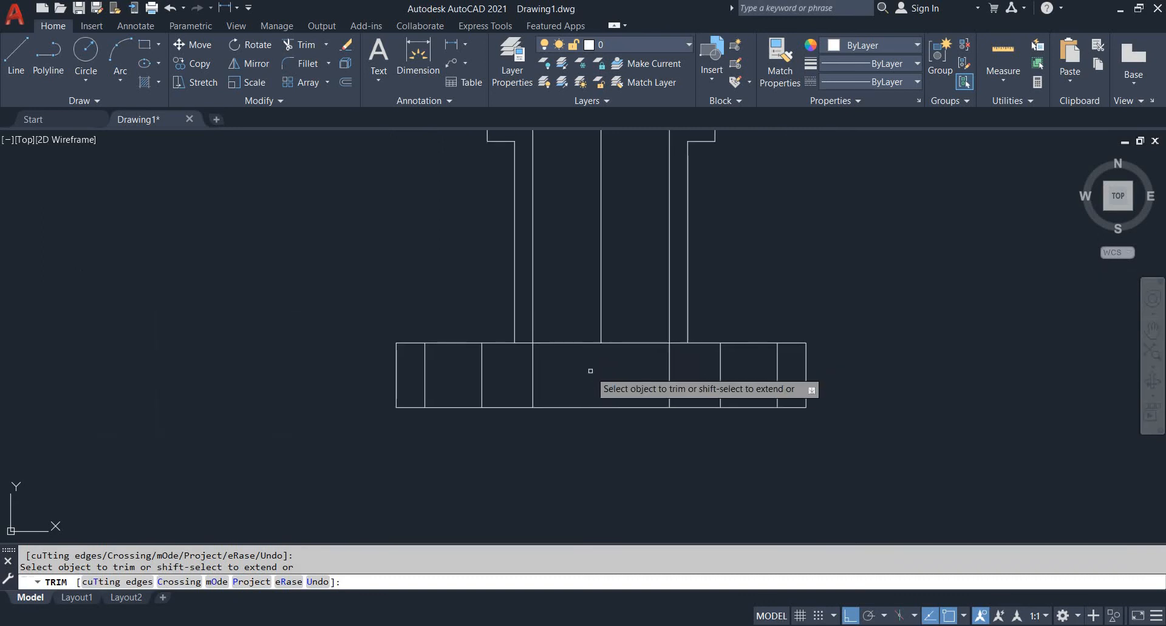
left_click_drag(590, 368, 583, 308)
left_click_drag(610, 358, 616, 304)
scroll(616, 306, "down", 2)
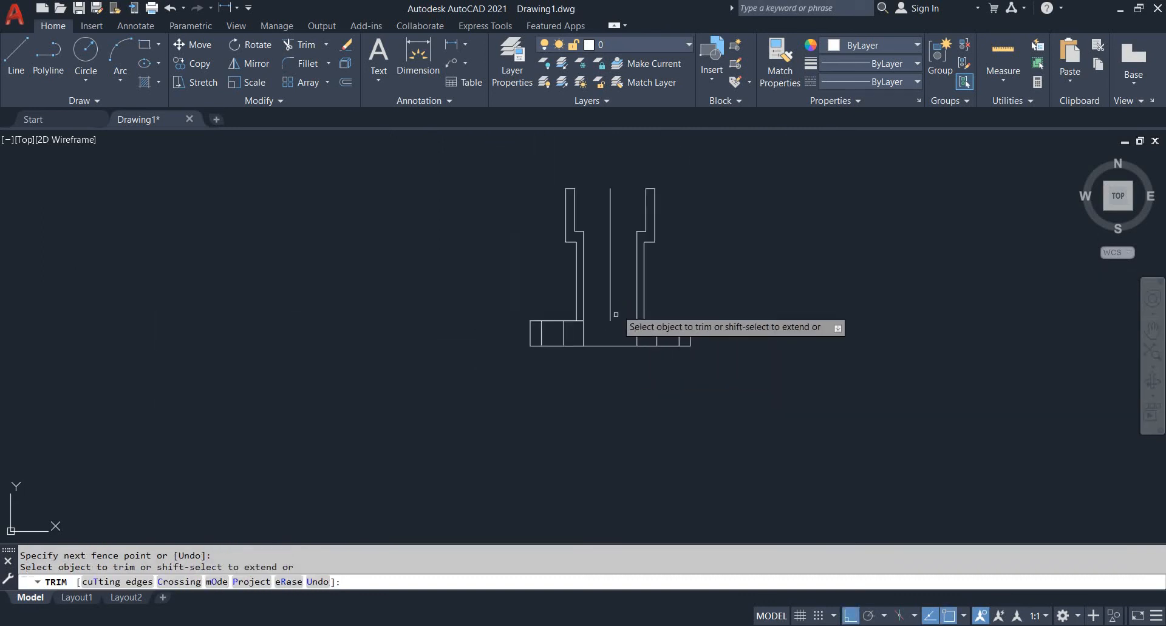
middle_click_drag(616, 315, 613, 355)
key("Escape")
- Erase the remaining vertical centre line
left_click(612, 319)
key("Escape")
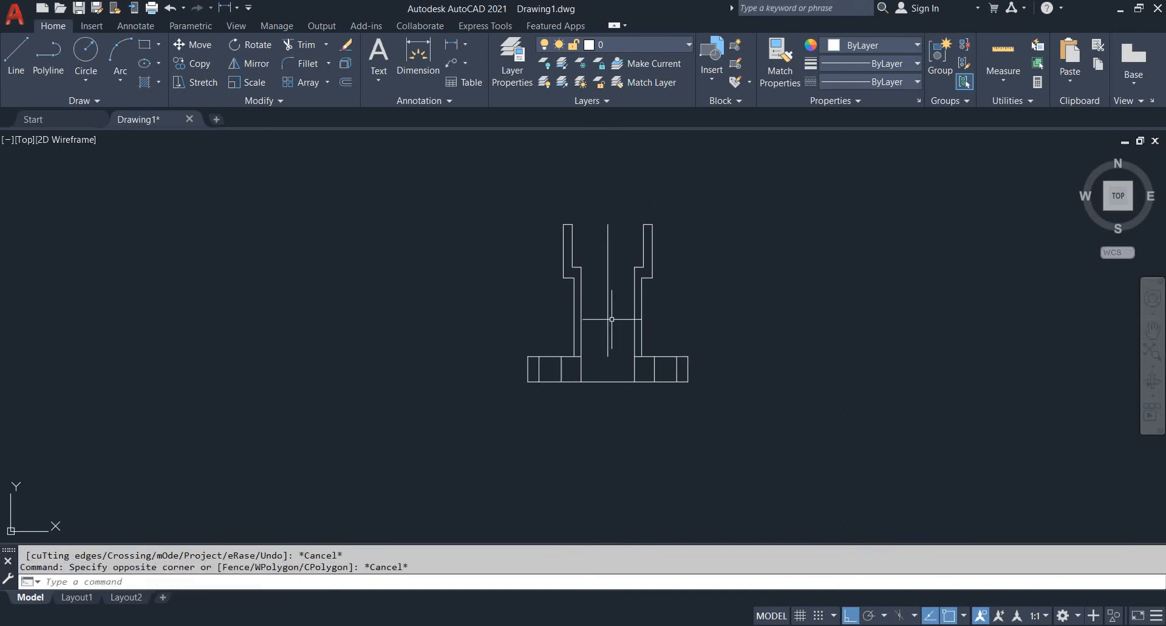
left_click(612, 319)
left_click(605, 330)
type("E")
key("Return")
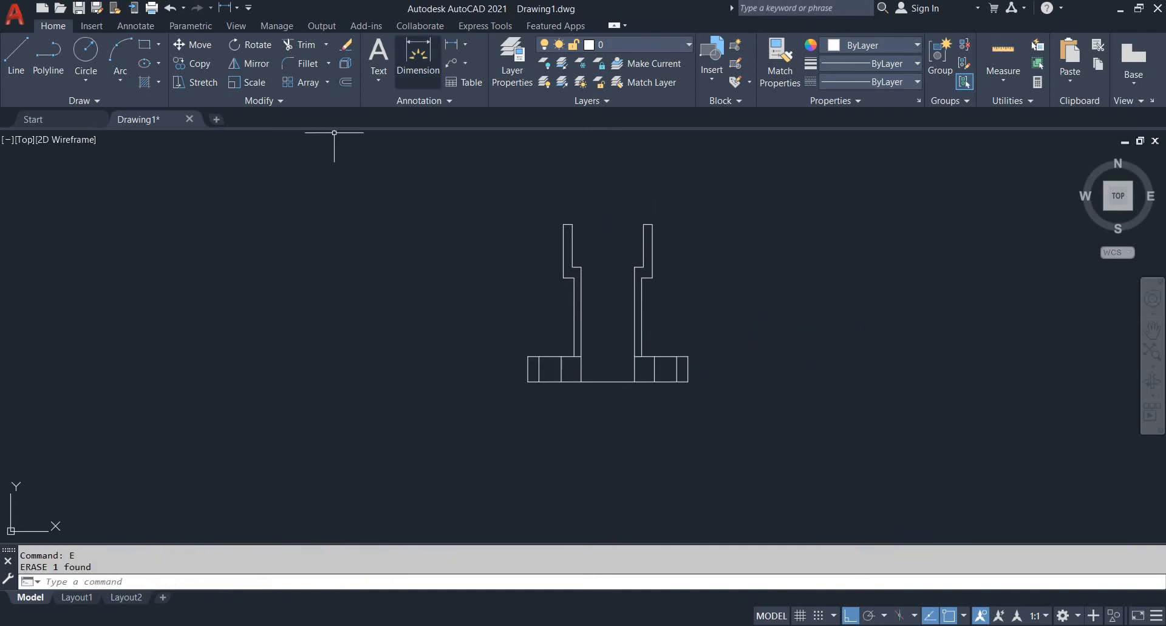
- Measure the width between the lower outer wall lines with a temporary linear dimension
left_click(418, 58)
scroll(565, 352, "up", 5)
left_click(604, 398)
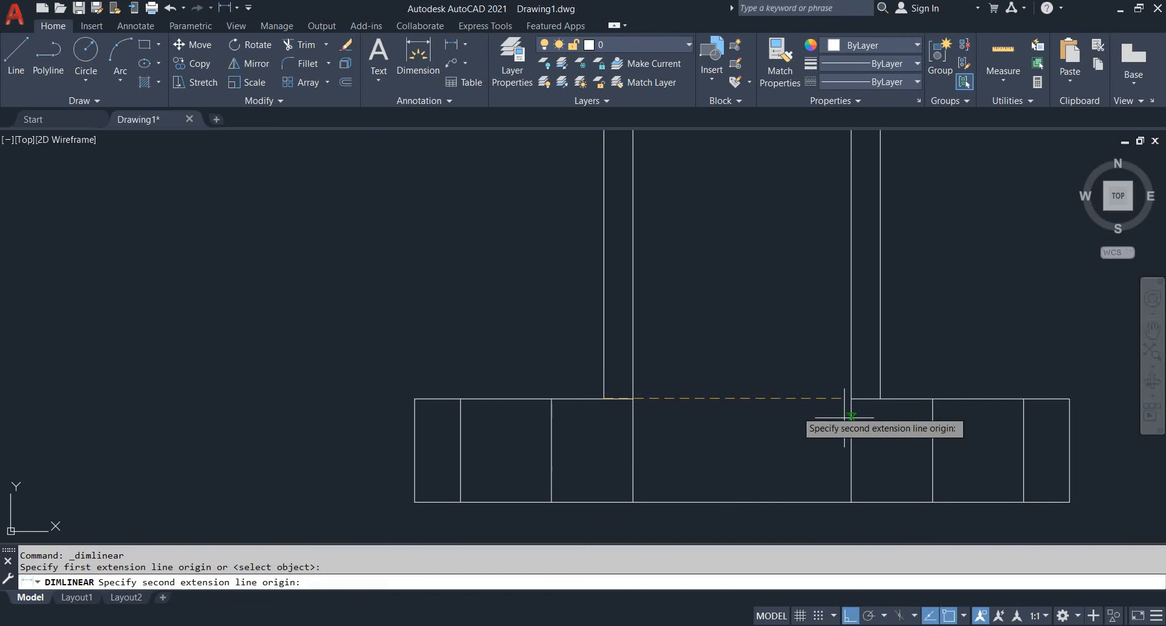
left_click(879, 398)
scroll(776, 400, "down", 4)
key("Escape")
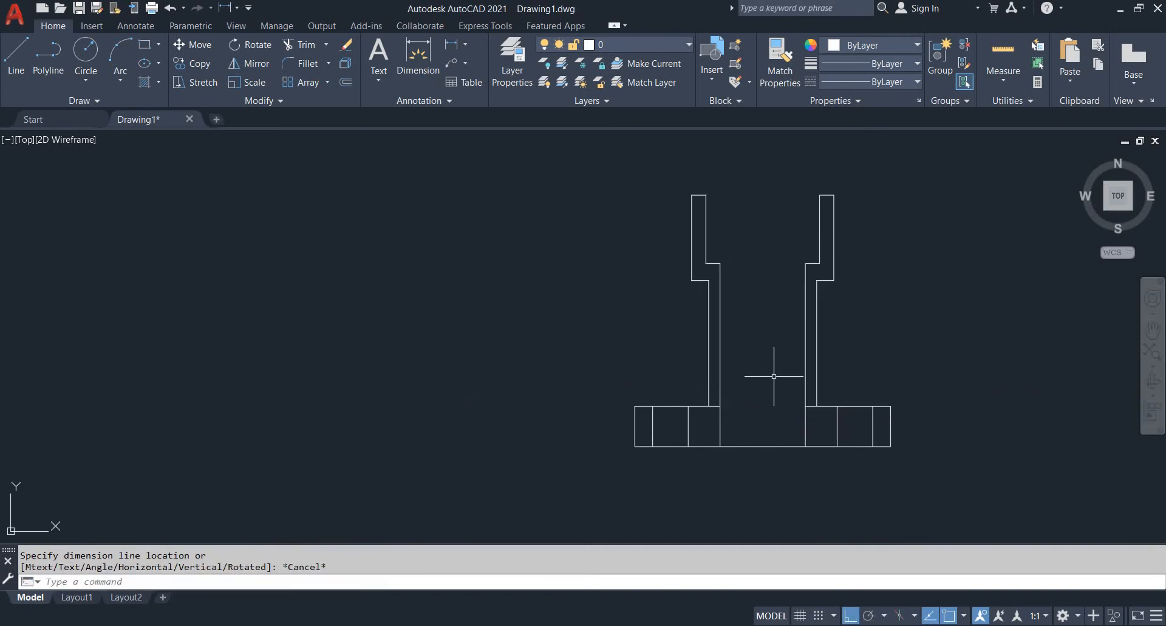
- Check the wall diameters in the reference, and measure the width between the inner wall lines with a temporary linear dimension
key("alt+Tab")
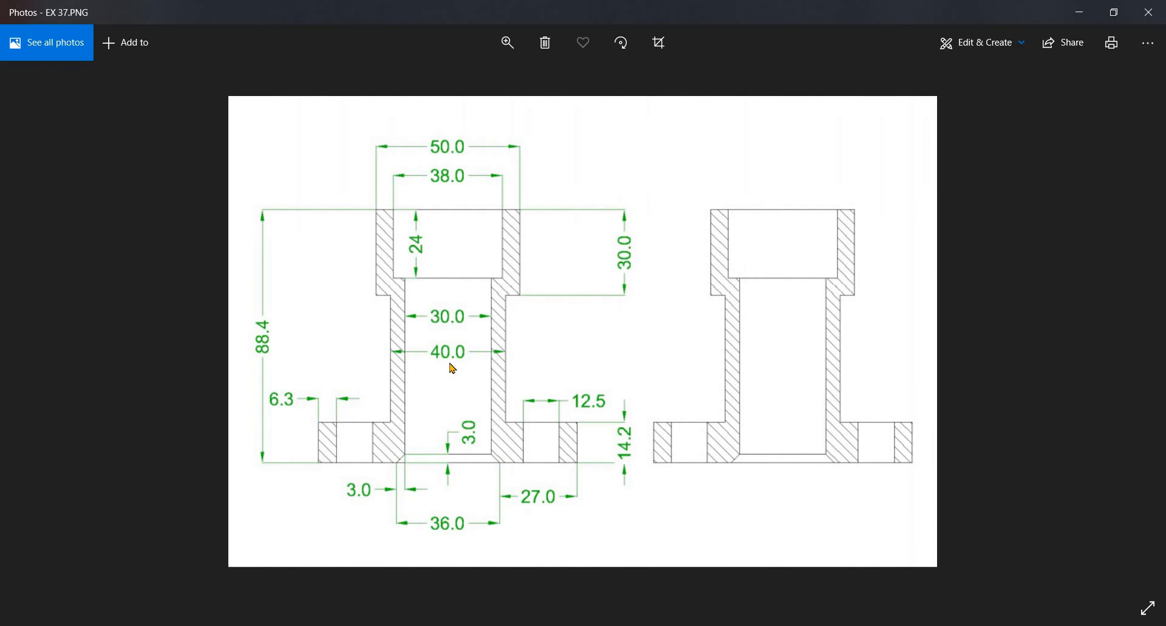
key("alt+Tab")
key("Return")
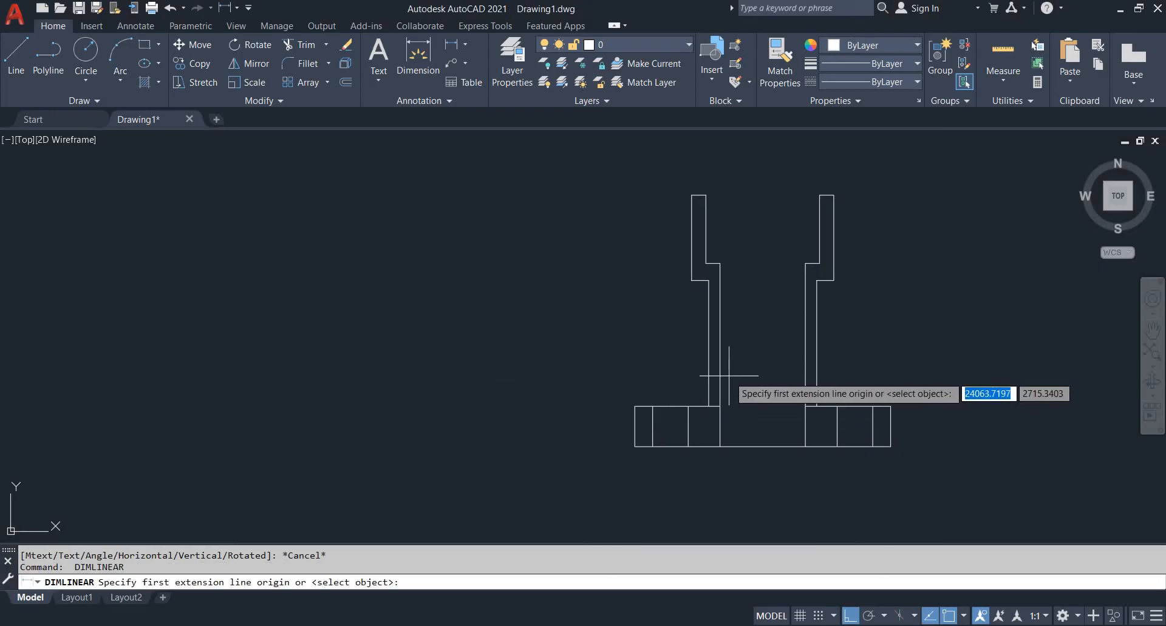
left_click(721, 388)
left_click(805, 385)
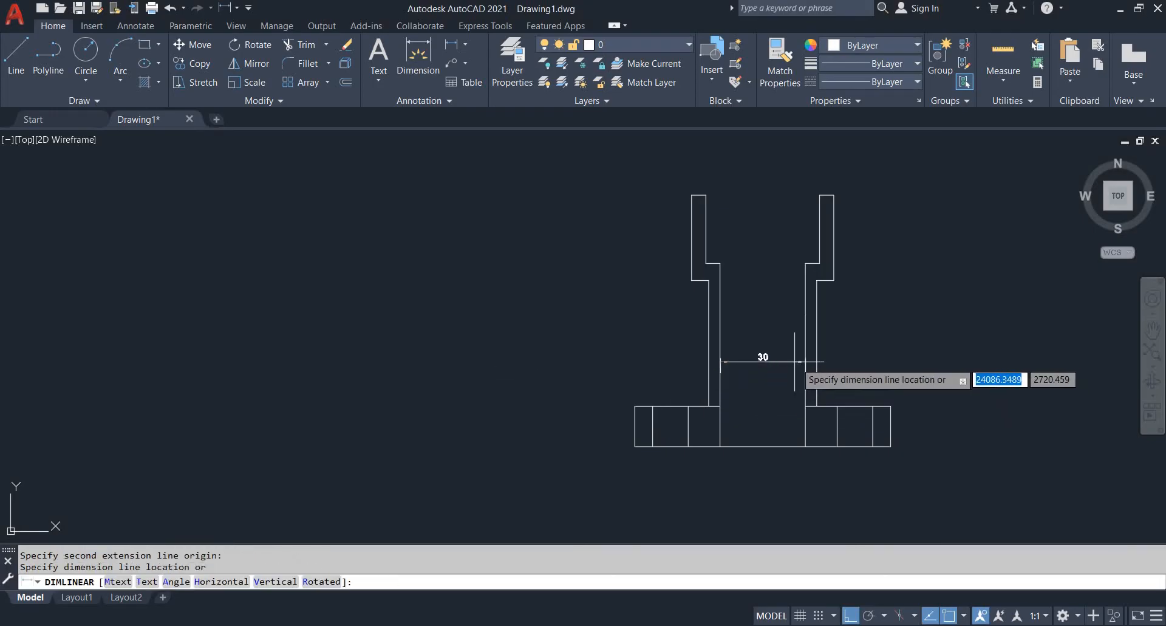
scroll(791, 363, "up", 2)
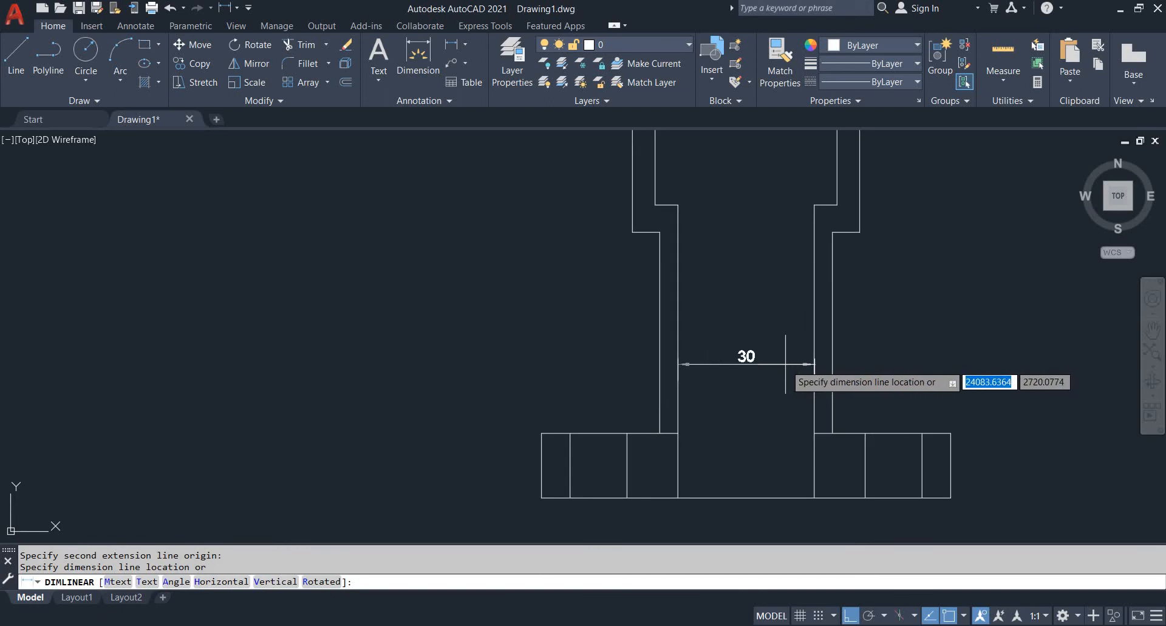
key("Escape")
middle_click_drag(639, 342, 607, 354)
key("Escape")
key("Escape")
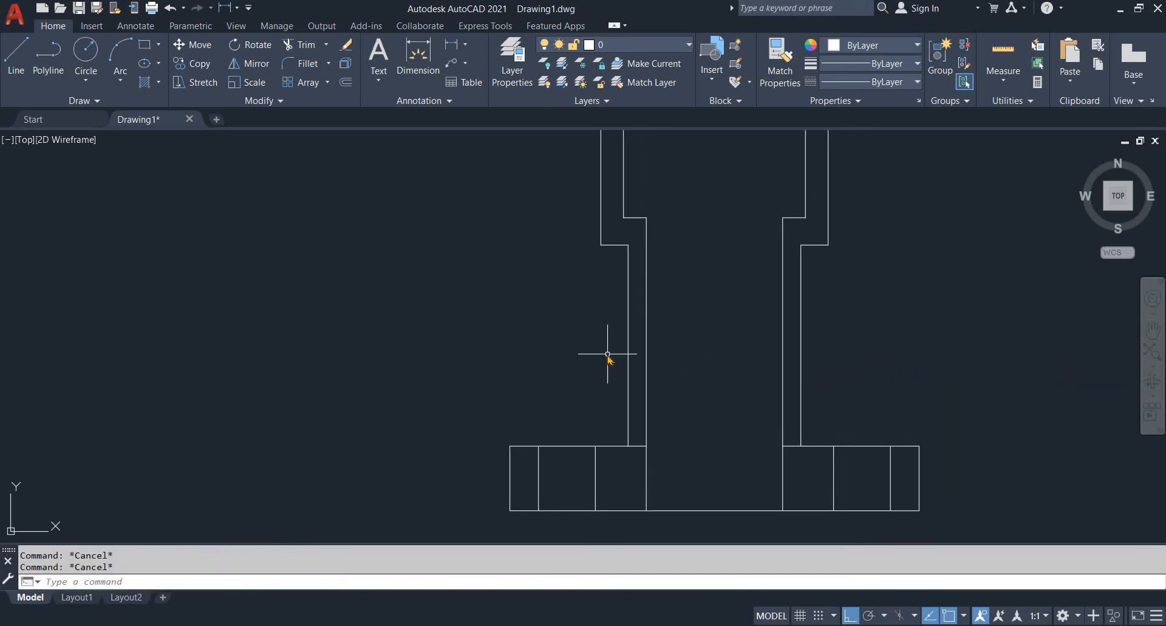
key("Return")
type("m2")
key("Return")
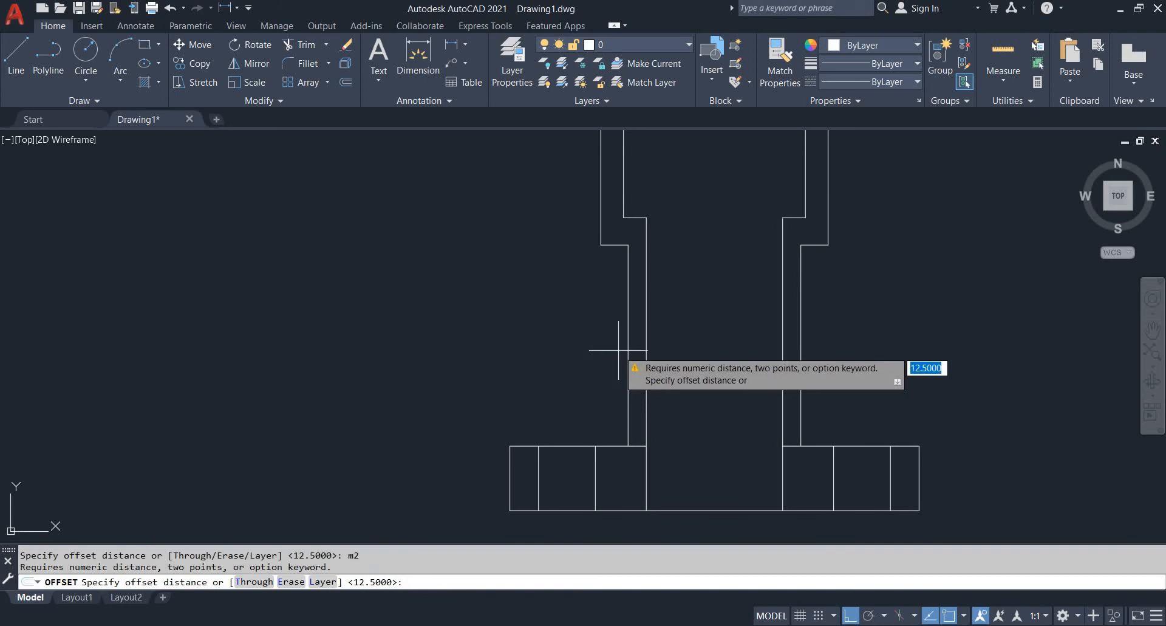
key("Escape")
- Offset the lower outer wall lines on both sides outward by 1
type("o")
key("Return")
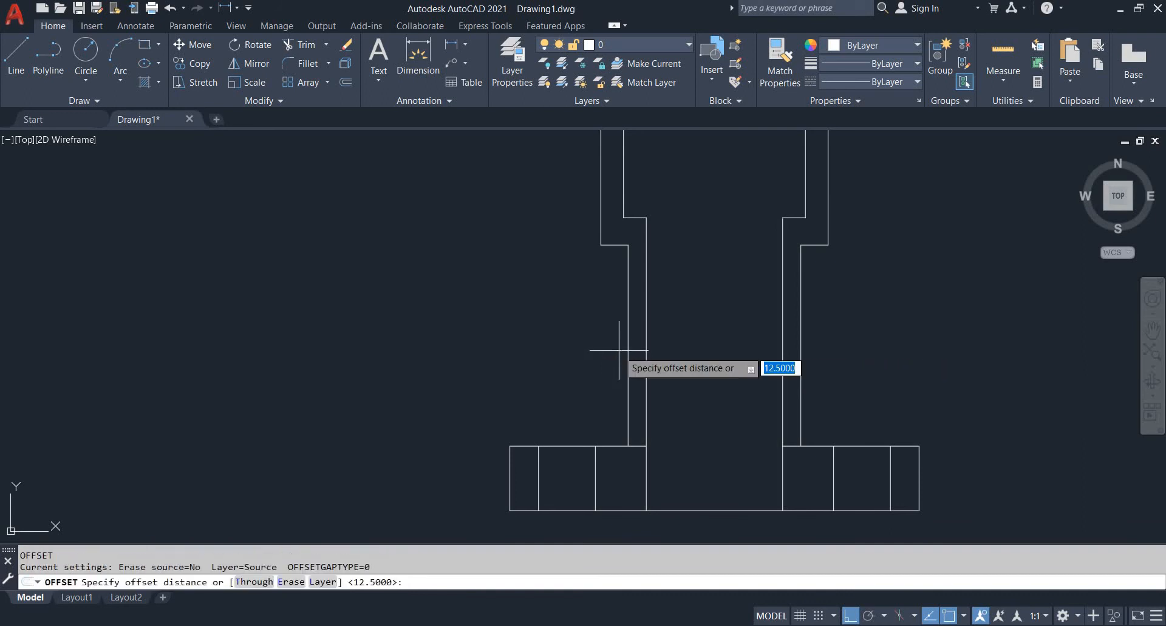
key("Return")
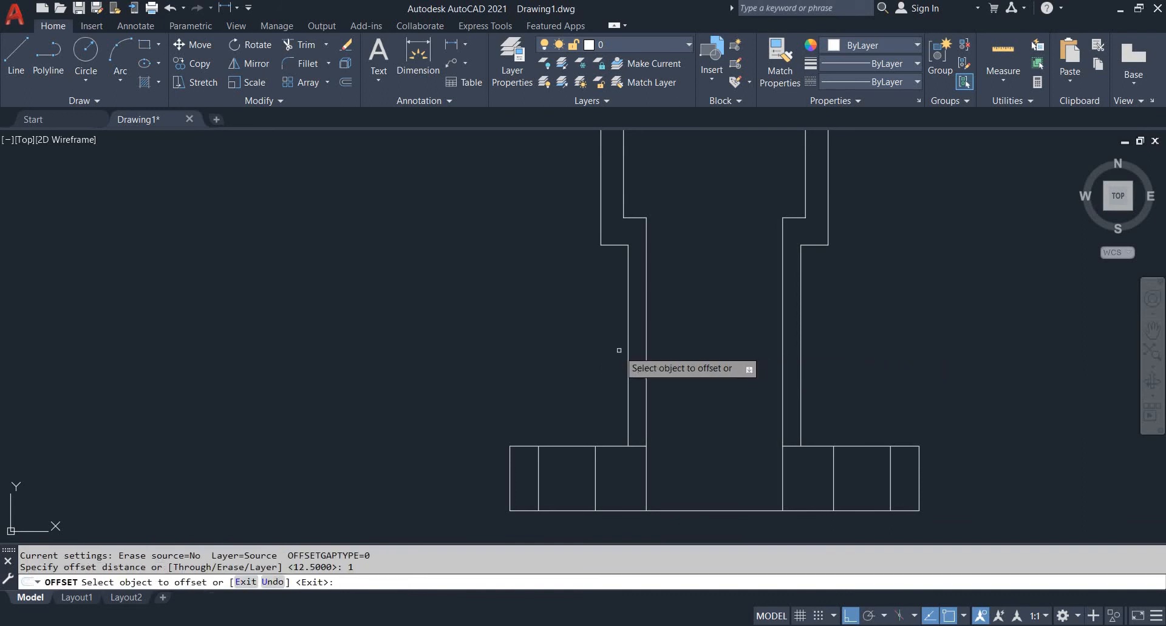
left_click(628, 350)
left_click(622, 347)
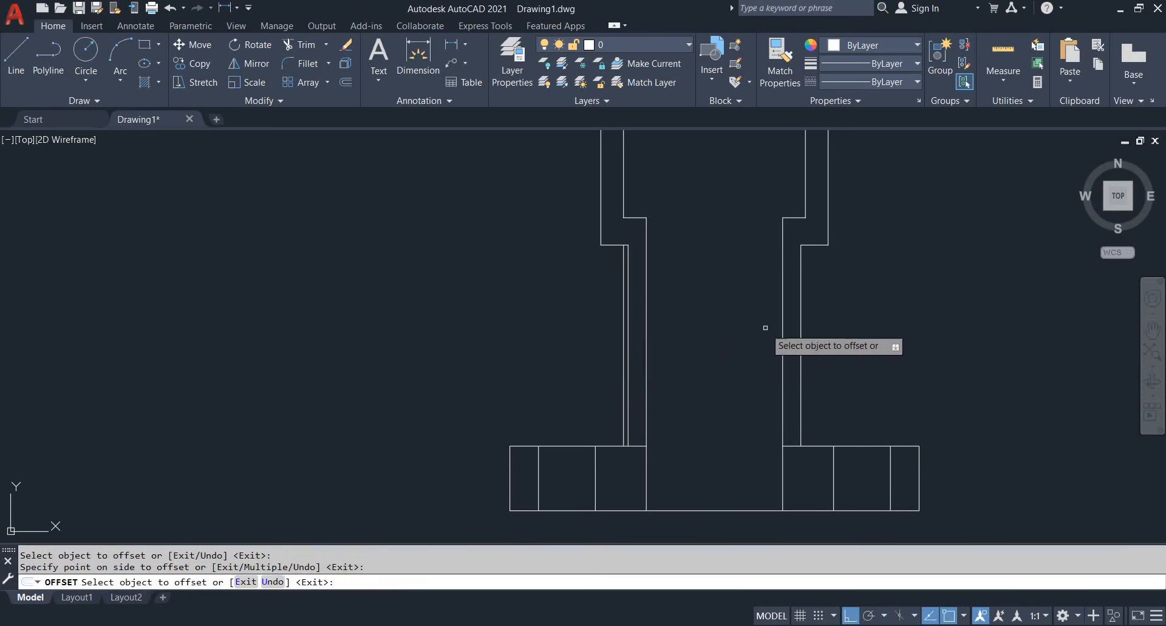
left_click(801, 296)
left_click(858, 290)
scroll(802, 246, "up", 5)
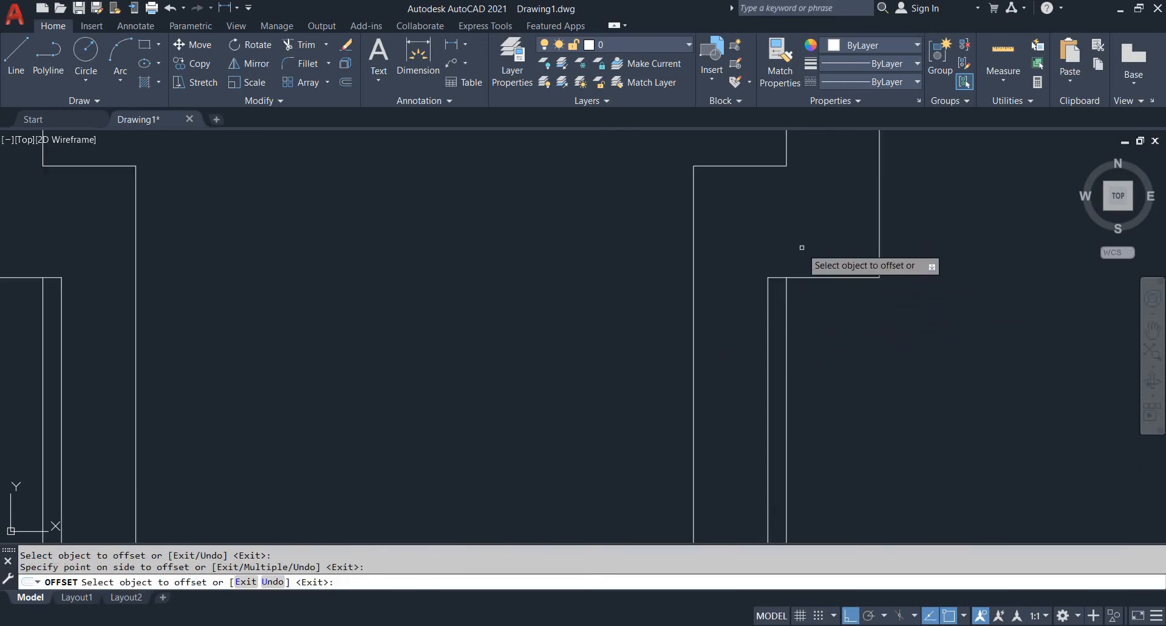
key("Escape")
- Trim the short shoulder-line stubs between the original and offset lower outer wall lines on both sides
type("tr")
key("Return")
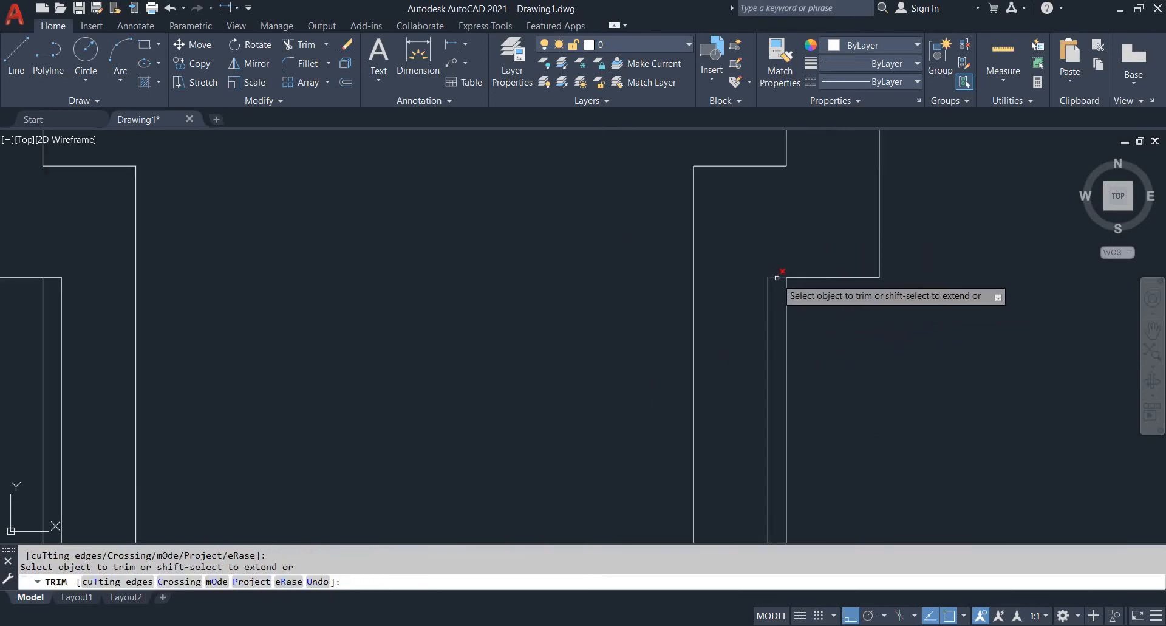
scroll(784, 274, "down", 5)
scroll(779, 365, "up", 5)
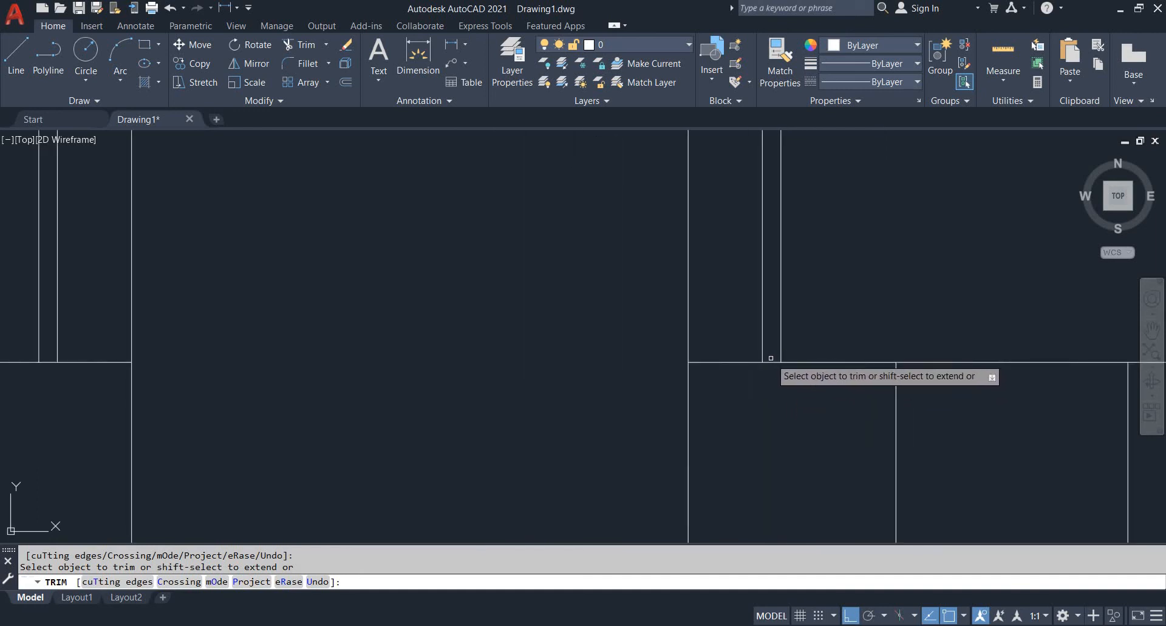
scroll(366, 293, "down", 5)
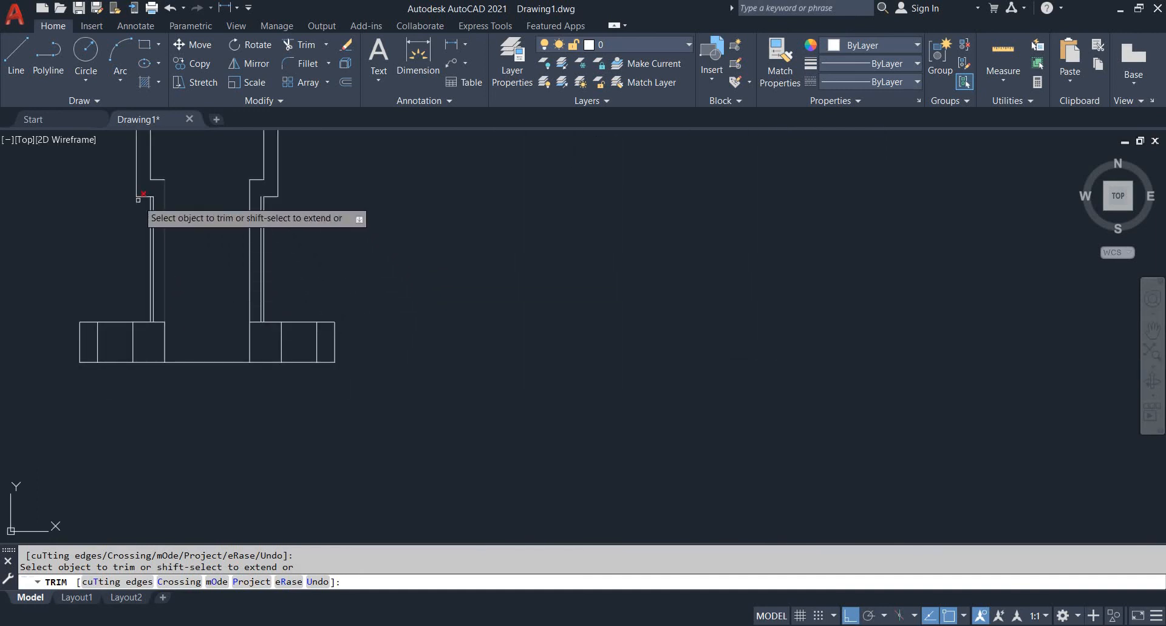
scroll(140, 201, "up", 4)
key("Escape")
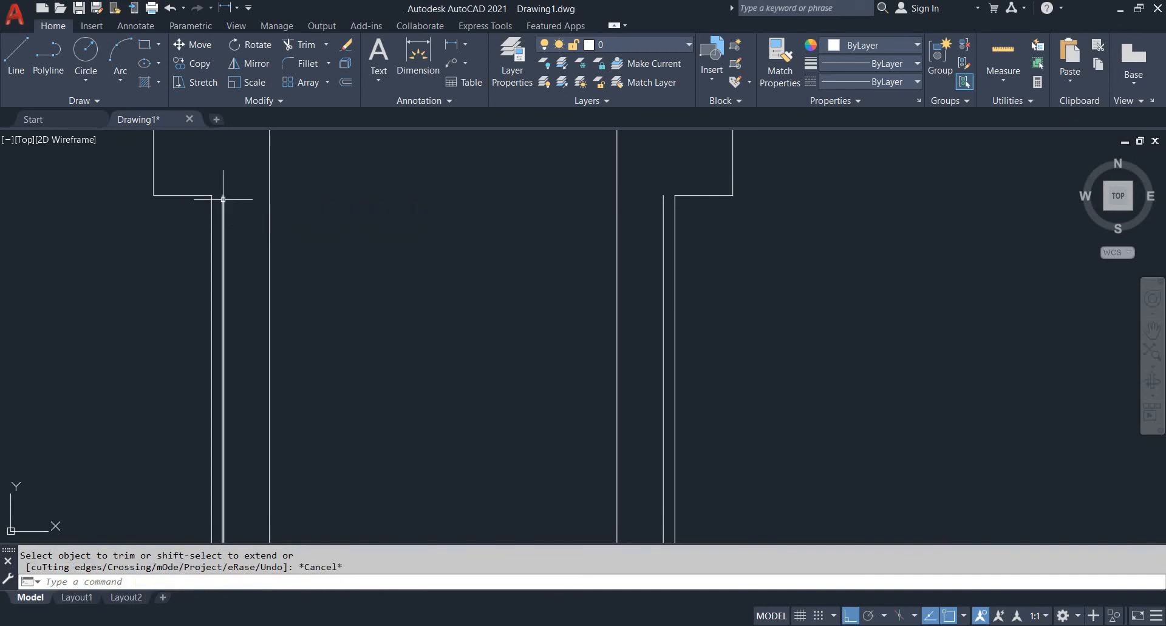
- Erase the original lower outer wall lines on both sides, keeping the offset ones
left_click(223, 201)
type("e")
key("Return")
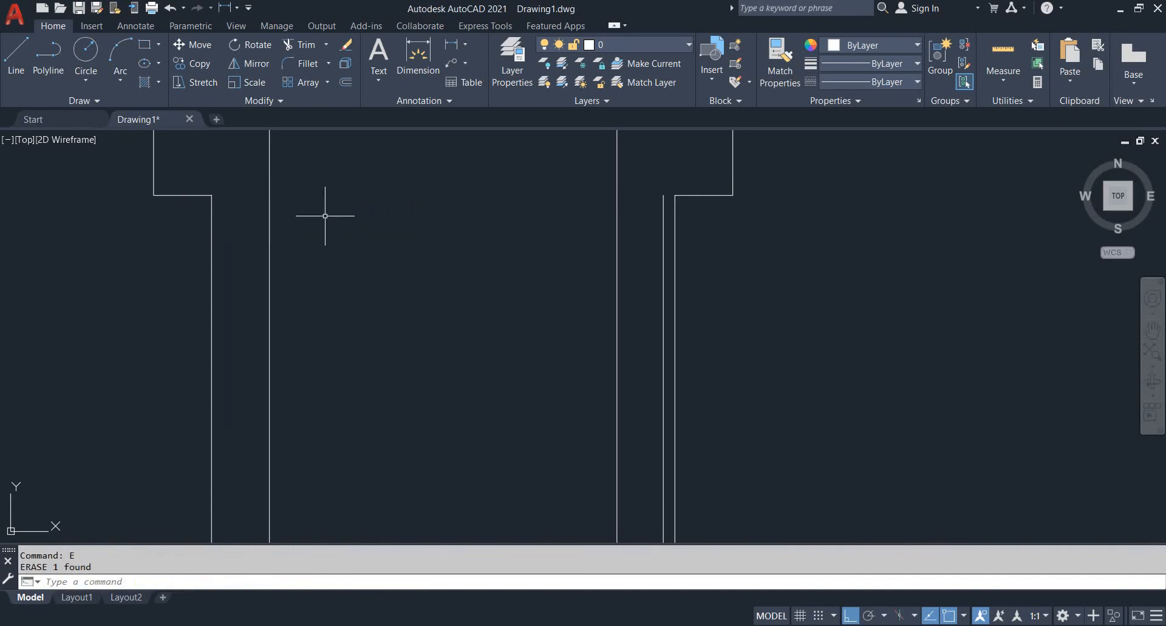
left_click(662, 210)
right_click(663, 211)
key("Escape")
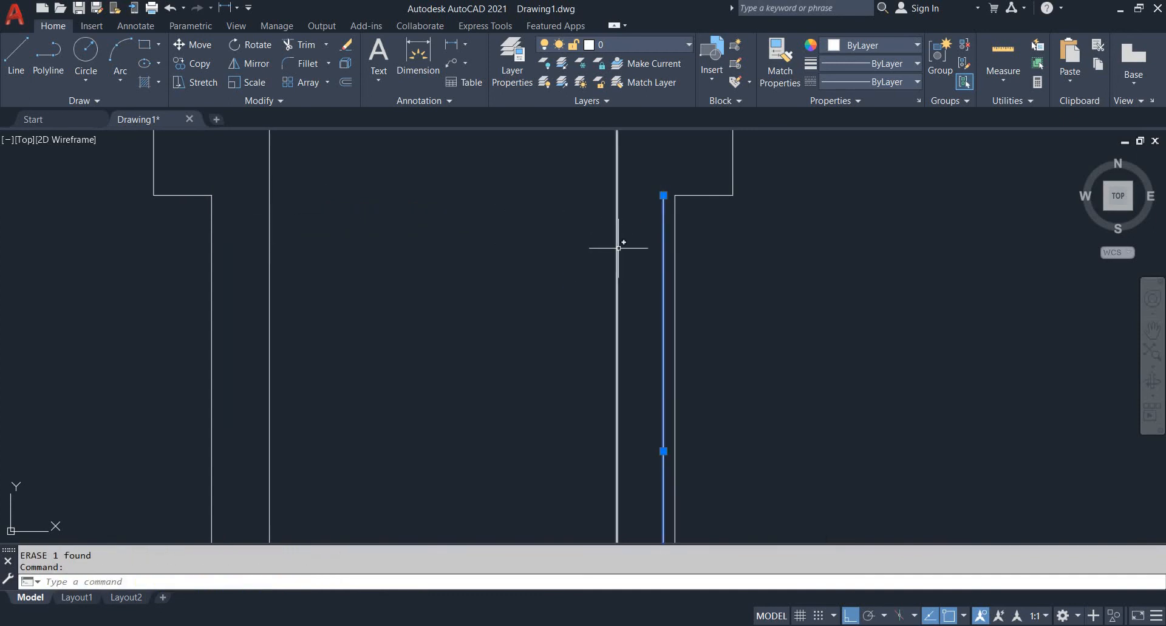
type("e")
key("Return")
scroll(614, 257, "down", 5)
- Check the chamfer at the bottom of the bore in the reference, and trim the flange's bottom line between the inner walls
key("alt+Tab")
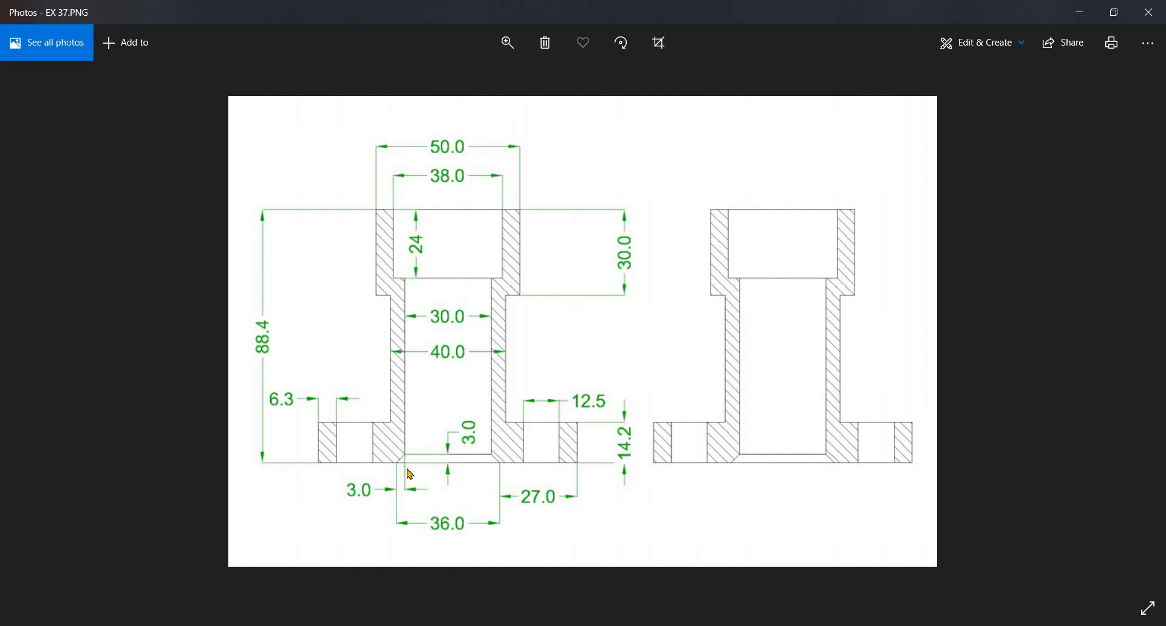
key("alt+Tab")
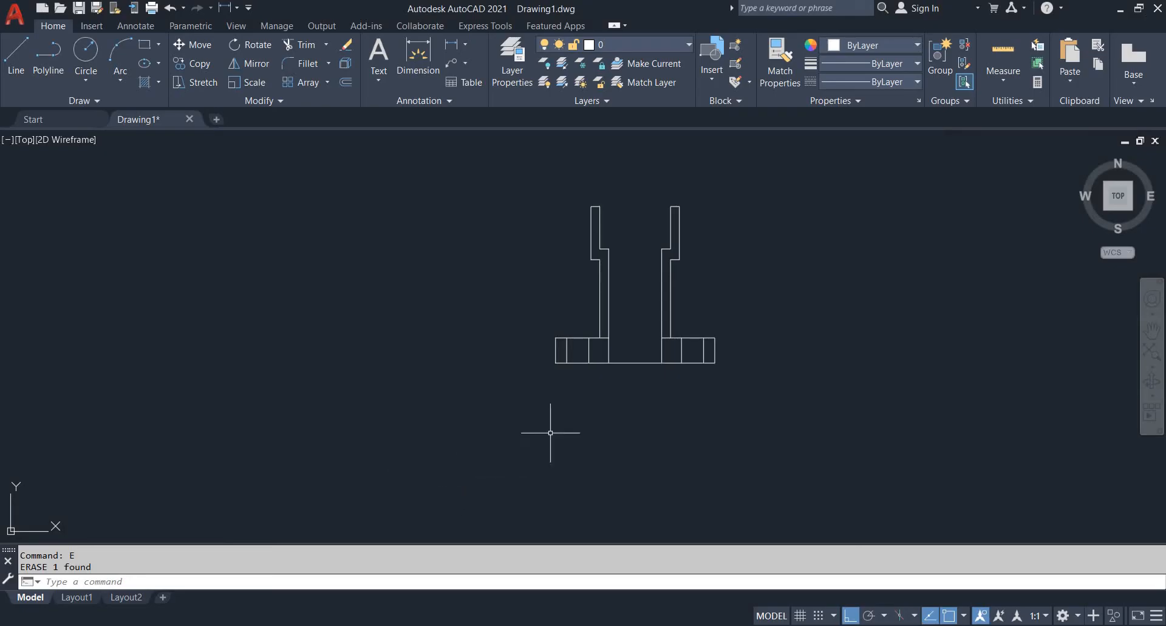
scroll(609, 367, "up", 6)
middle_click_drag(609, 367, 598, 414)
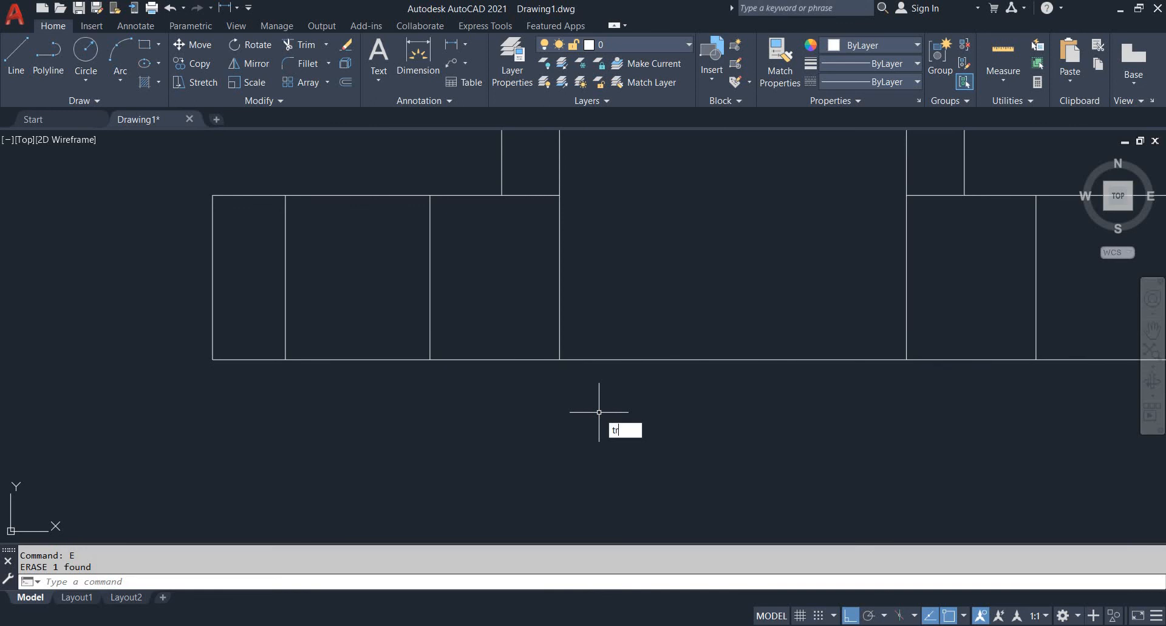
key("Return")
left_click(626, 259)
left_click(627, 419)
key("Escape")
key("Escape")
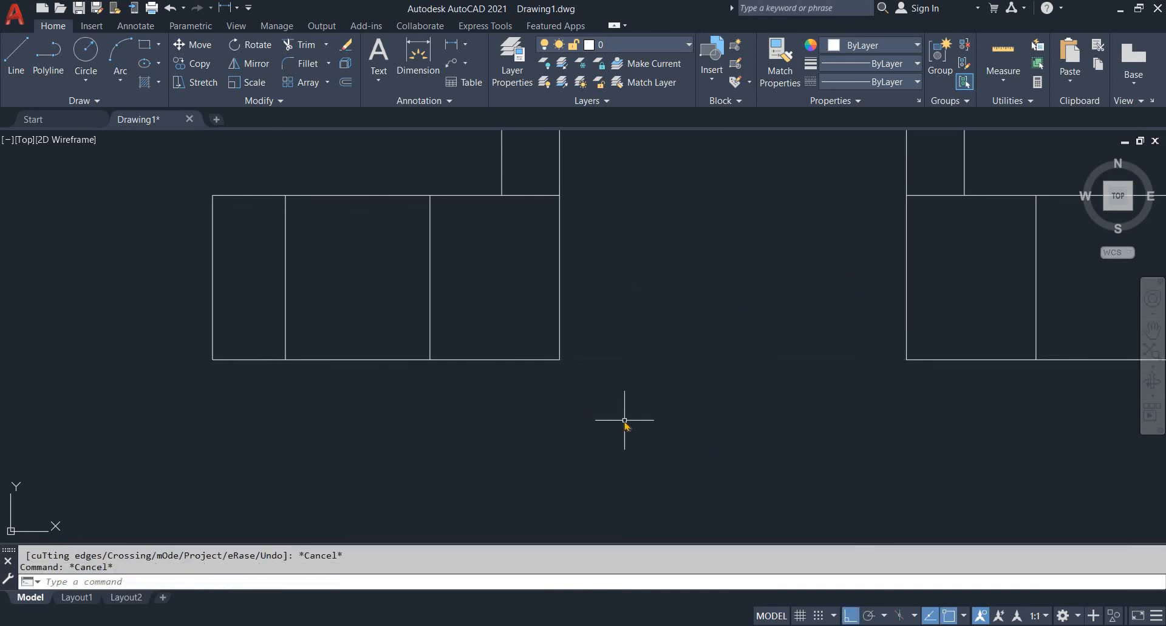
- Chamfer the left flange's lower inner corner with both distances set to 3
key("Return")
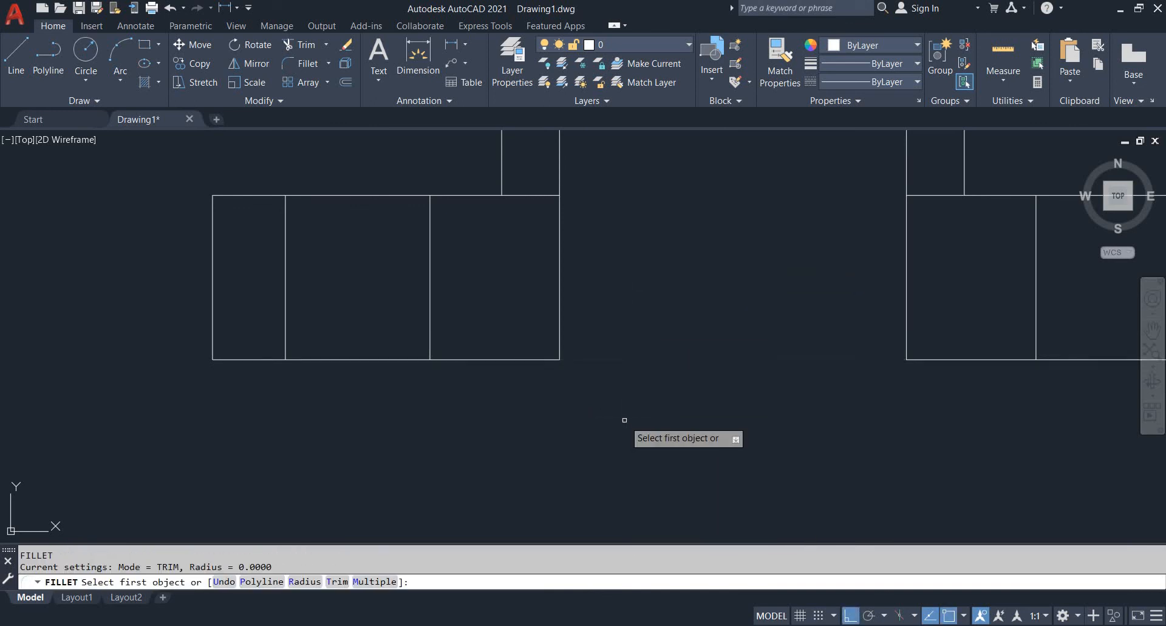
key("Escape")
type("c")
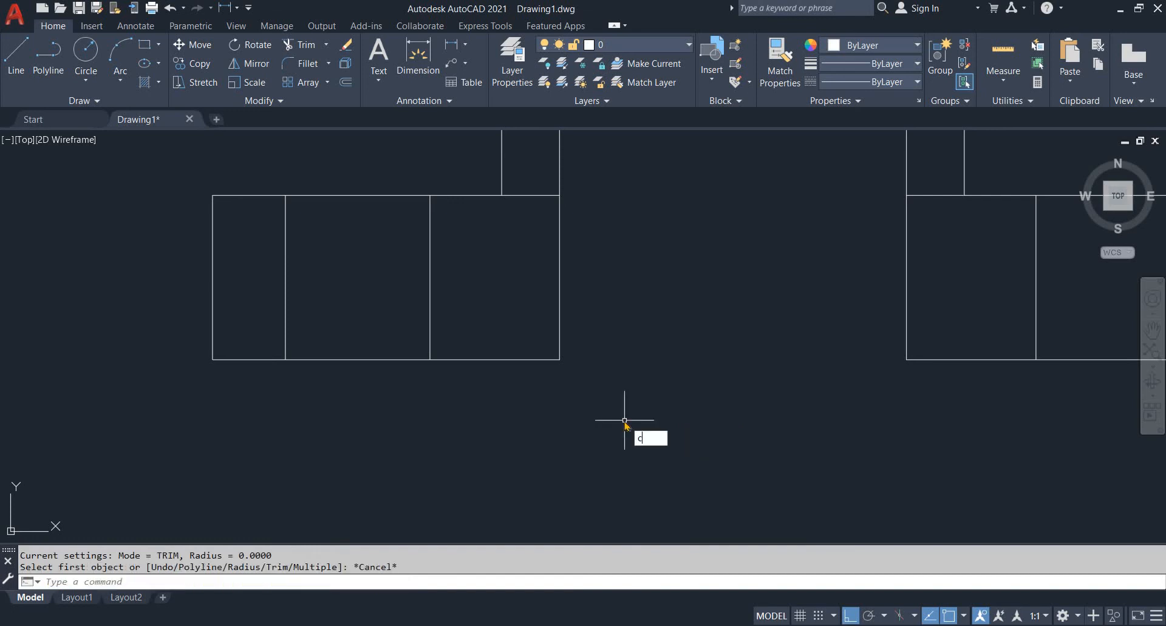
type("ha")
left_click(662, 452)
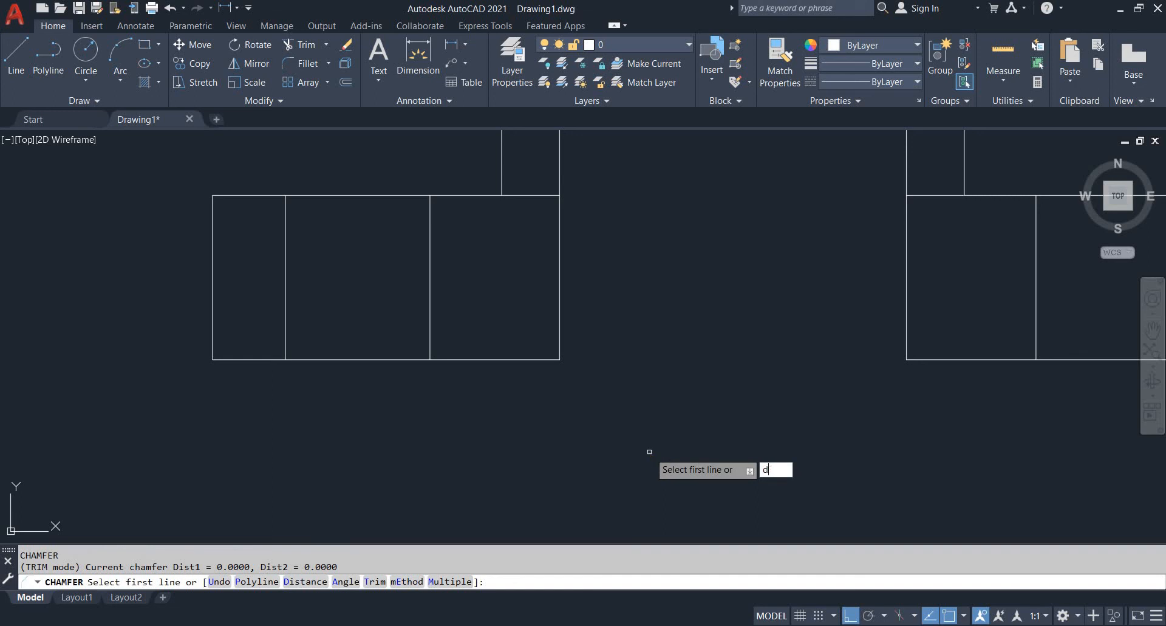
key("Return")
type("3")
key("Return")
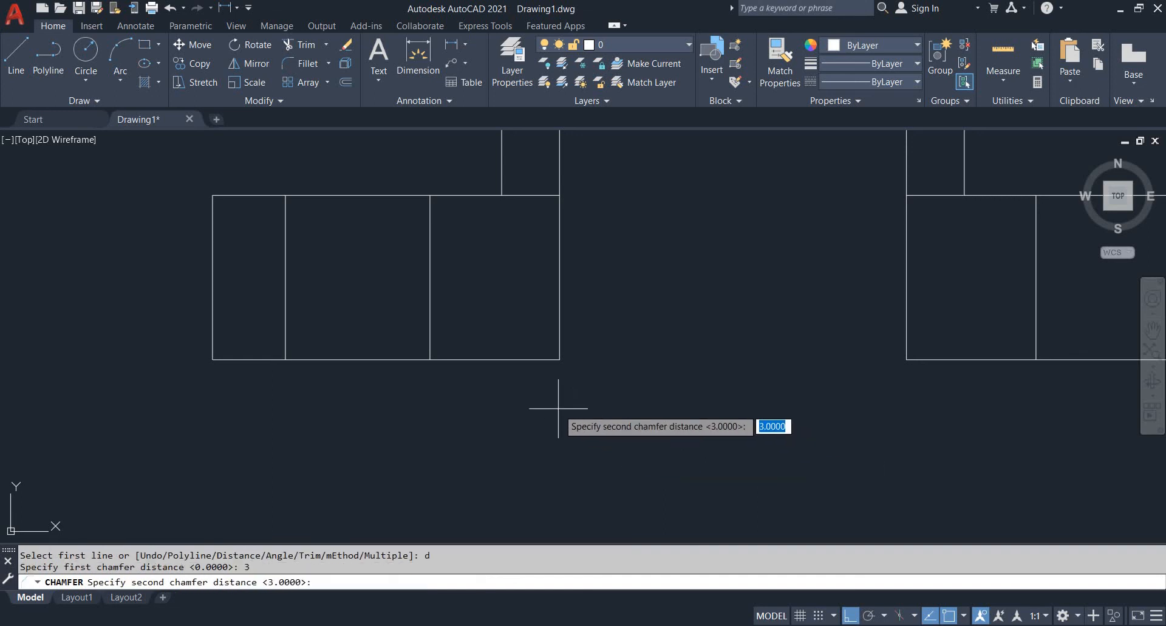
key("Return")
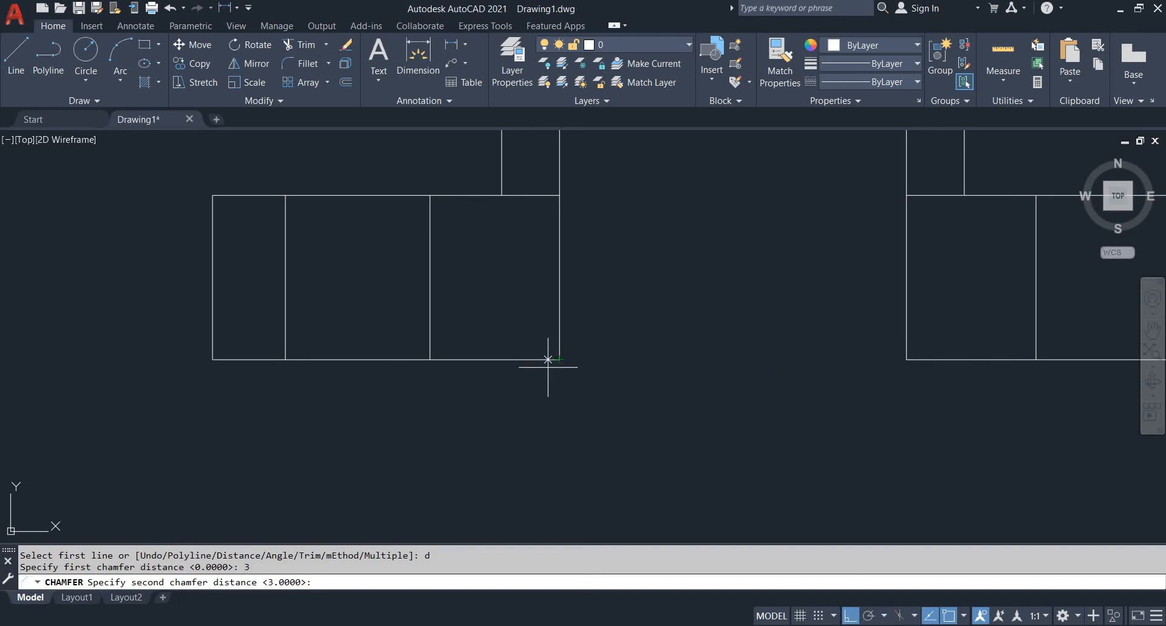
left_click(548, 360)
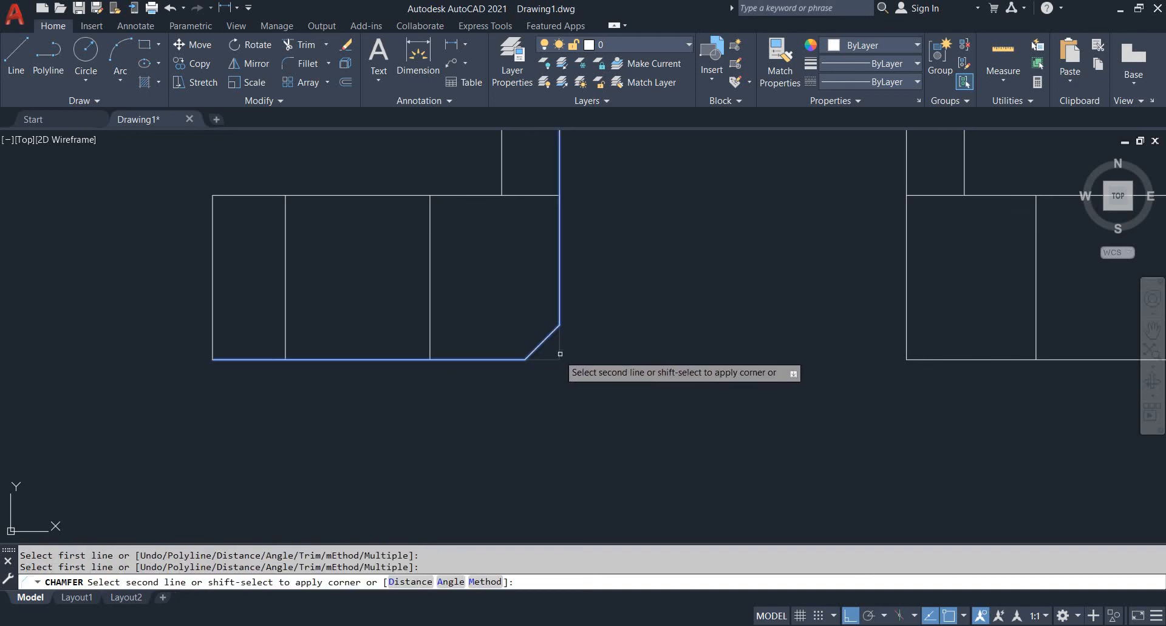
left_click(559, 353)
- Chamfer the right flange's lower inner corner with the same distances
key("Return")
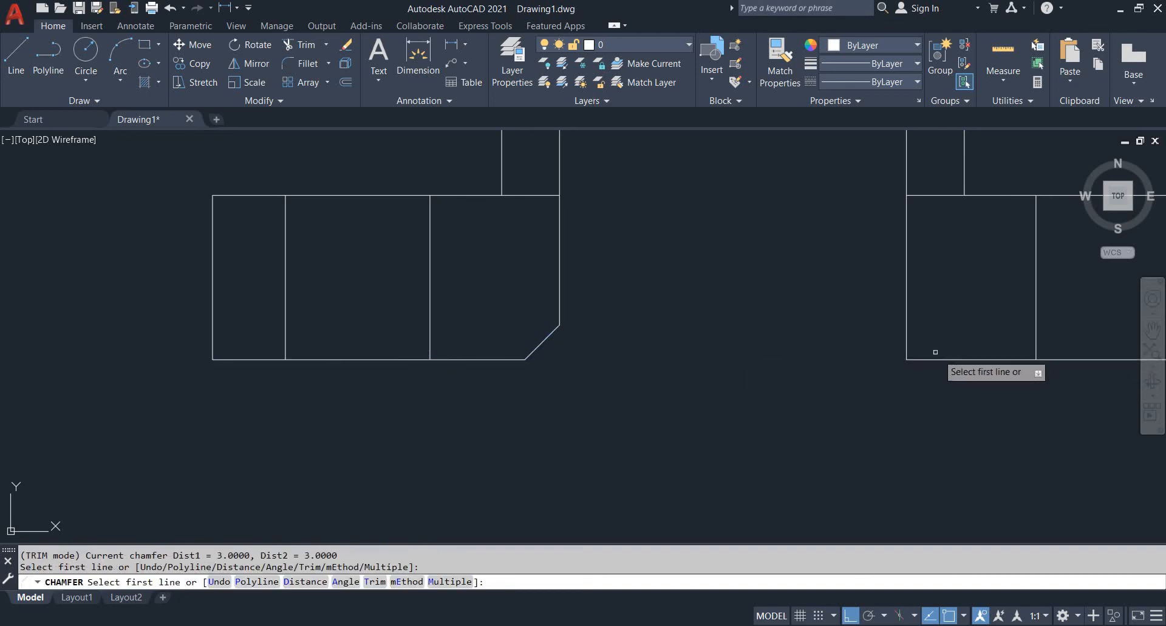
left_click(907, 340)
left_click(918, 359)
scroll(844, 350, "down", 6)
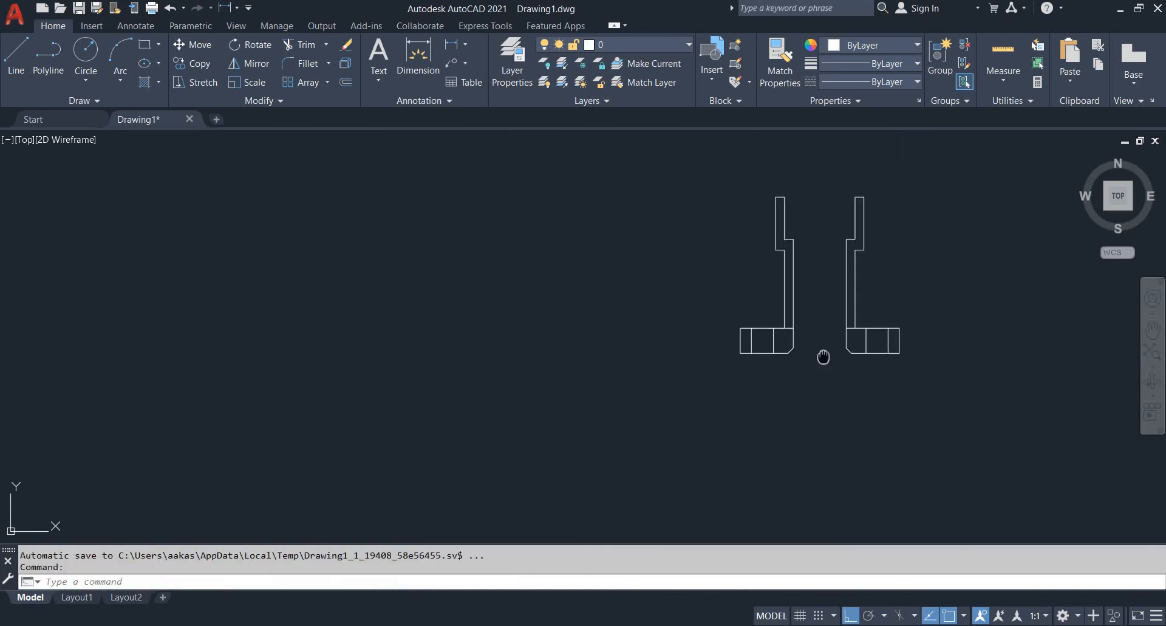
- Check the reference section, and trim the flange's top edge between the inner and outer wall lines on both sides
scroll(783, 371, "up", 3)
key("alt+Tab")
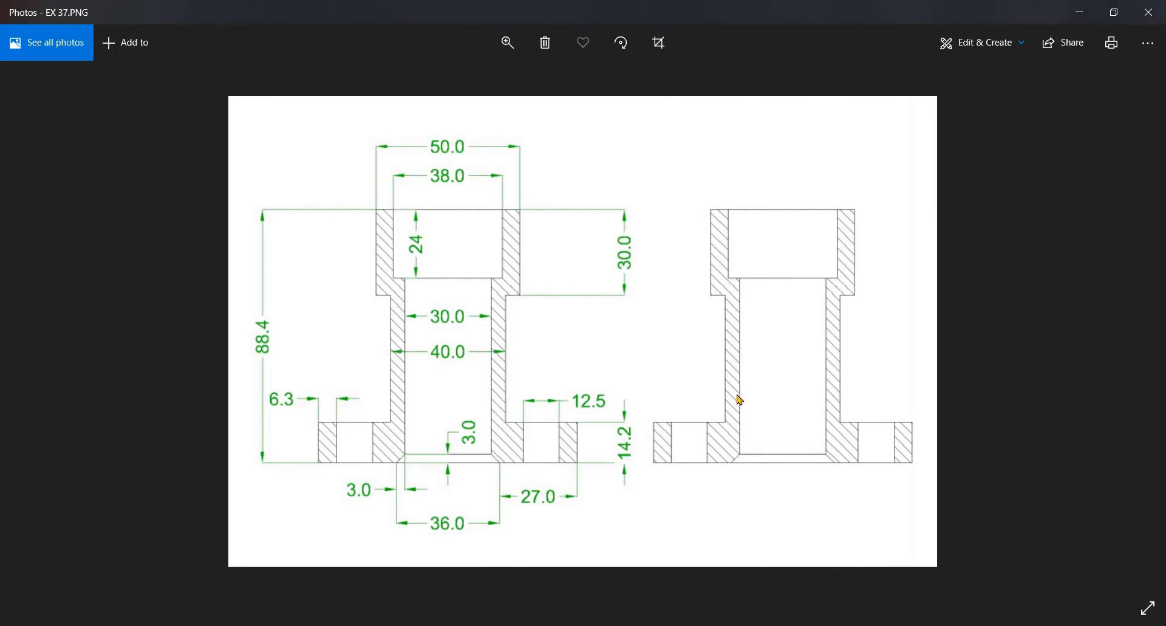
key("alt+Tab")
key("Escape")
key("Escape")
scroll(683, 409, "down", 3)
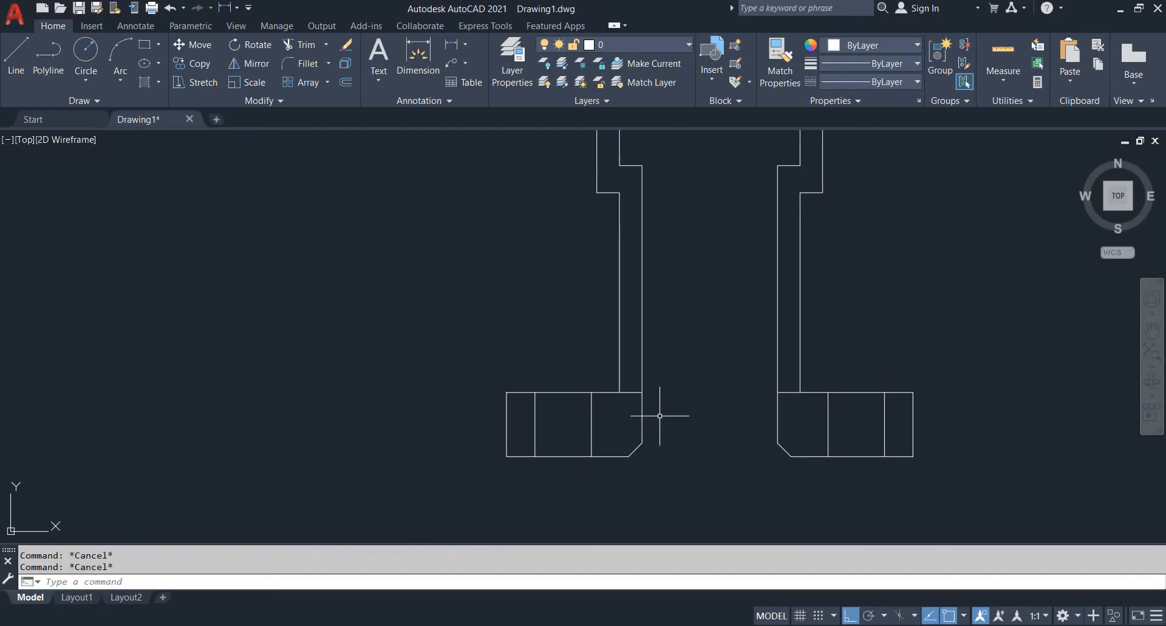
key("Return")
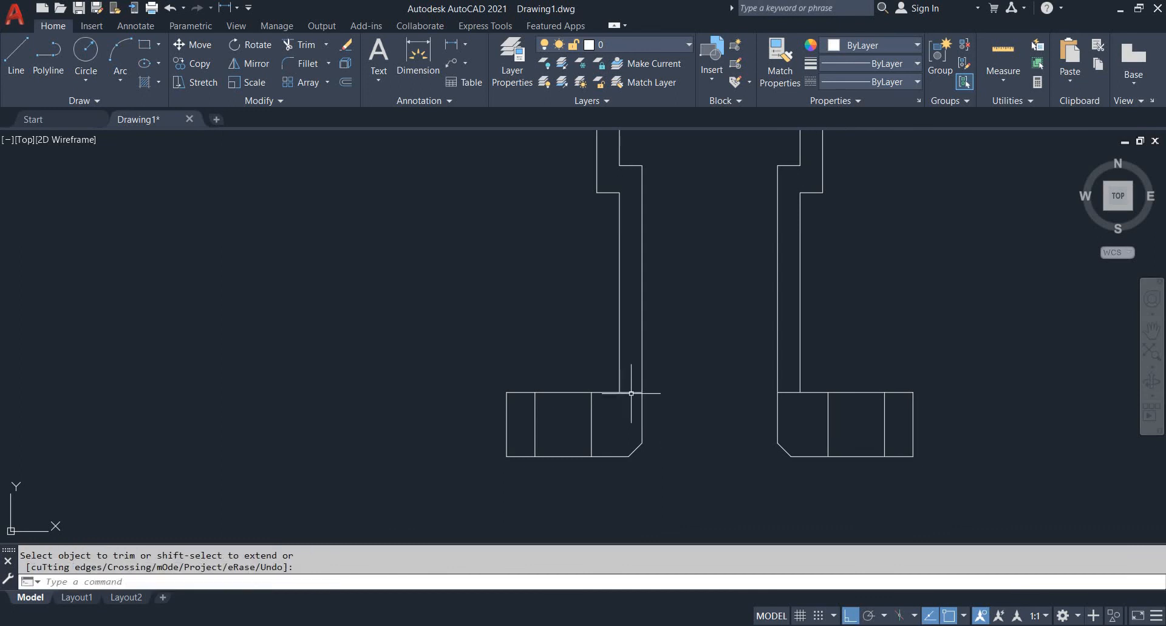
key("Escape")
key("Return")
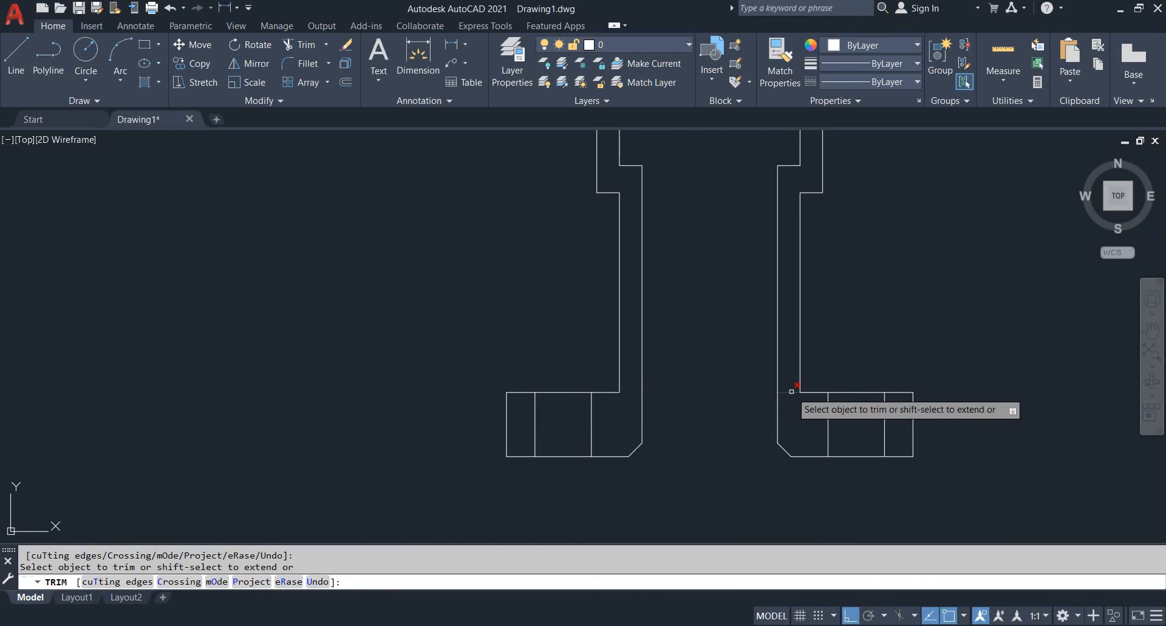
scroll(840, 332, "down", 4)
key("Escape")
middle_click_drag(840, 332, 759, 357)
- Check the bore's bottom edge lines in the reference, and draw a horizontal line joining the upper ends of the two chamfers
key("alt+Tab")
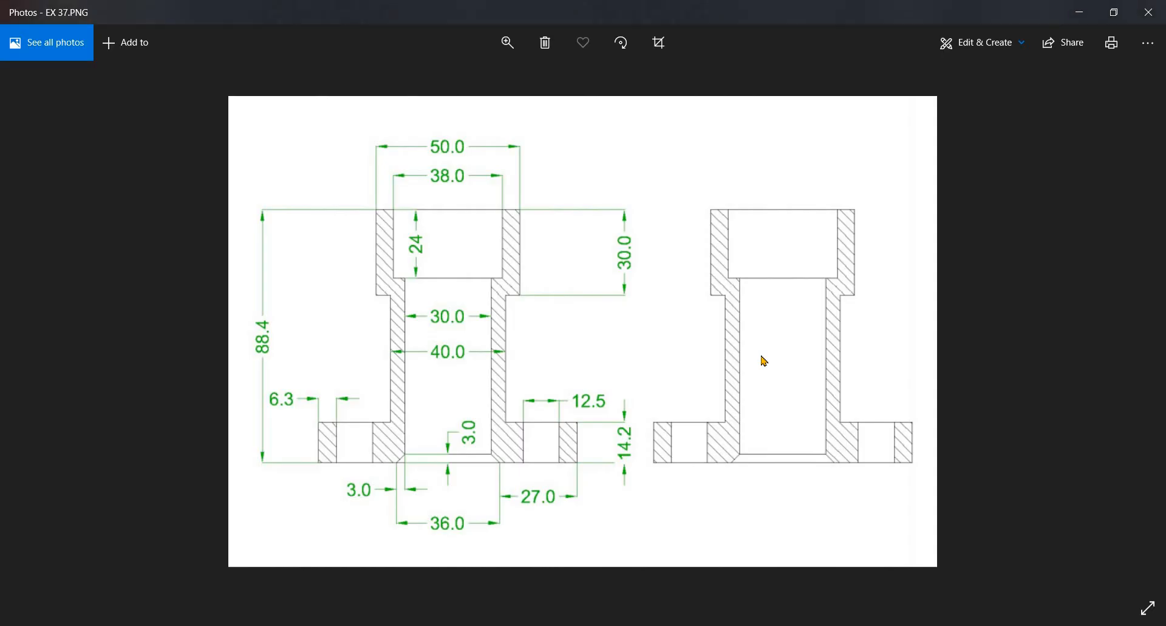
key("alt+Tab")
scroll(718, 395, "up", 4)
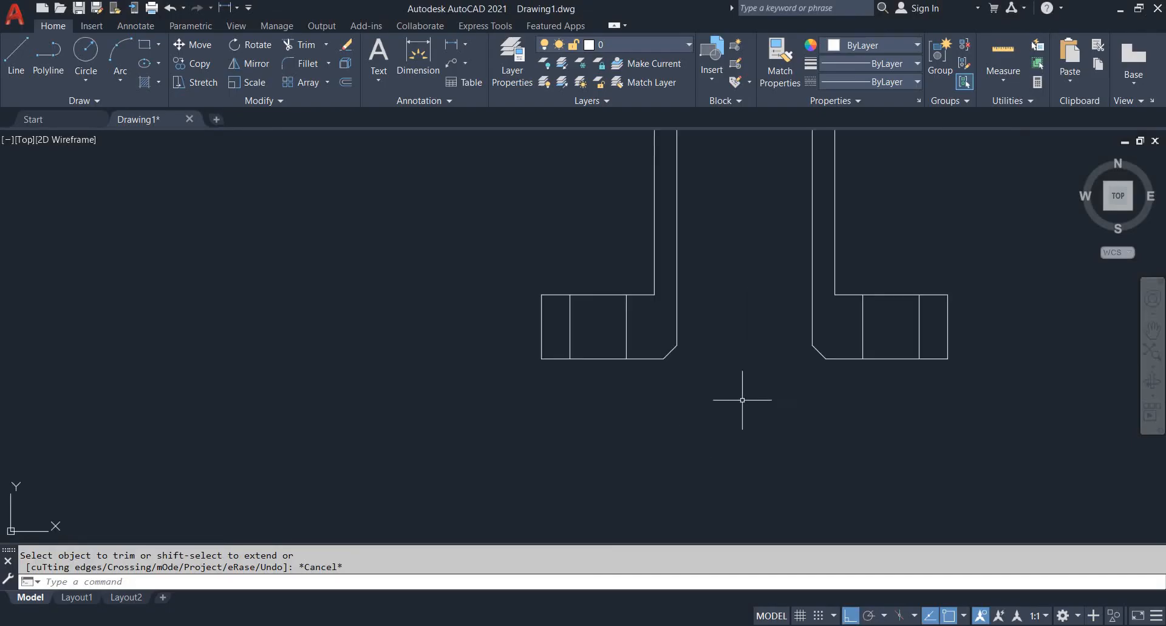
middle_click_drag(745, 396, 618, 442)
key("Escape")
key("Escape")
key("Return")
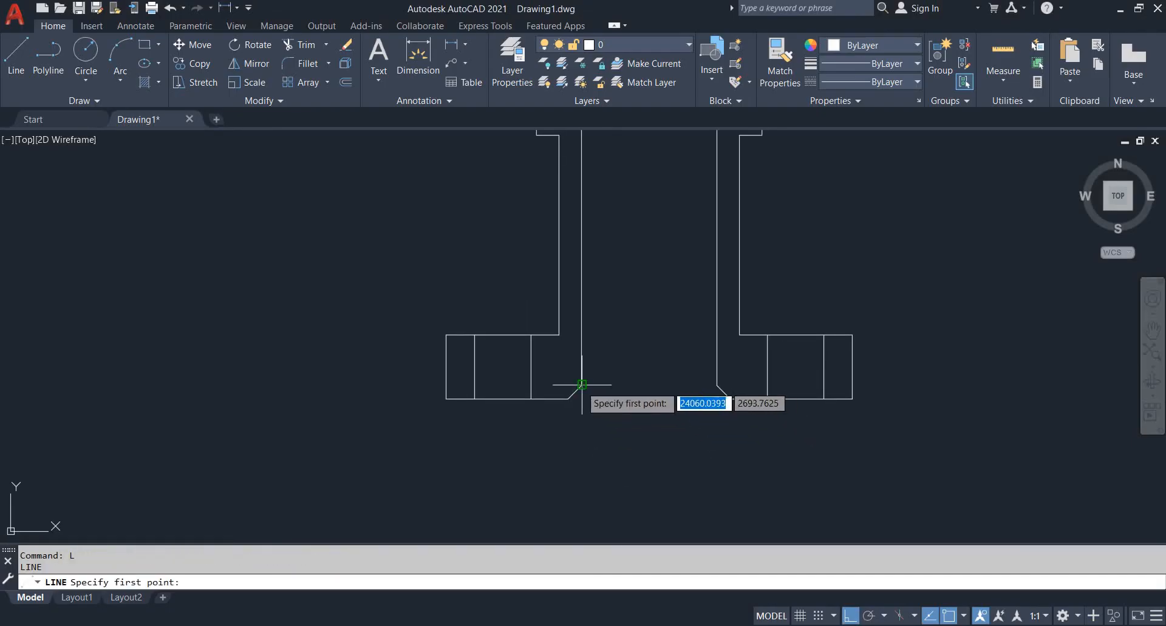
left_click(582, 383)
key("Escape")
- Draw a horizontal line joining the lower ends of the two chamfers along the flange's bottom edge
key("Return")
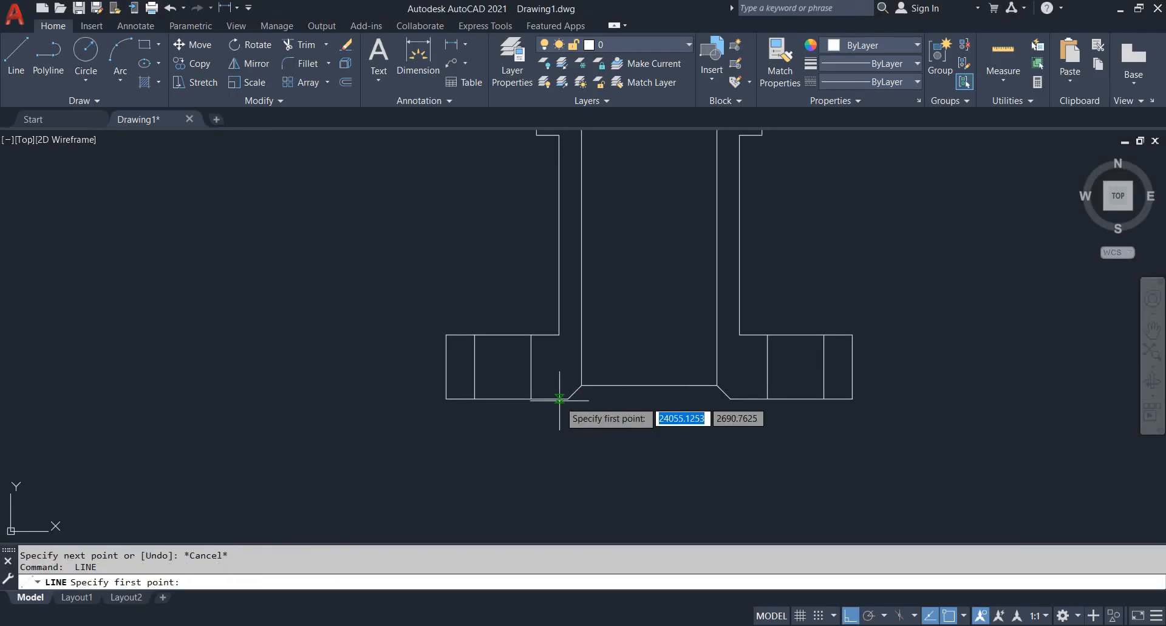
left_click(568, 399)
left_click(725, 393)
key("Escape")
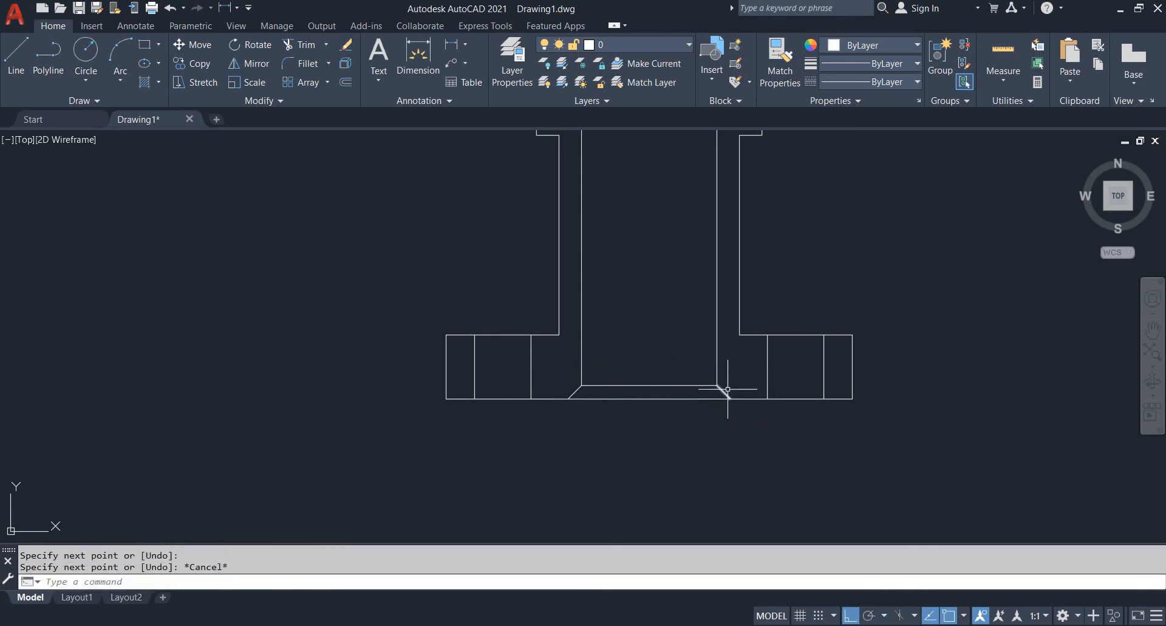
- Draw a horizontal line across the bore at the inner step, joining the tops of the lower inner walls
scroll(724, 394, "down", 5)
scroll(707, 320, "up", 3)
key("Return")
left_click(648, 296)
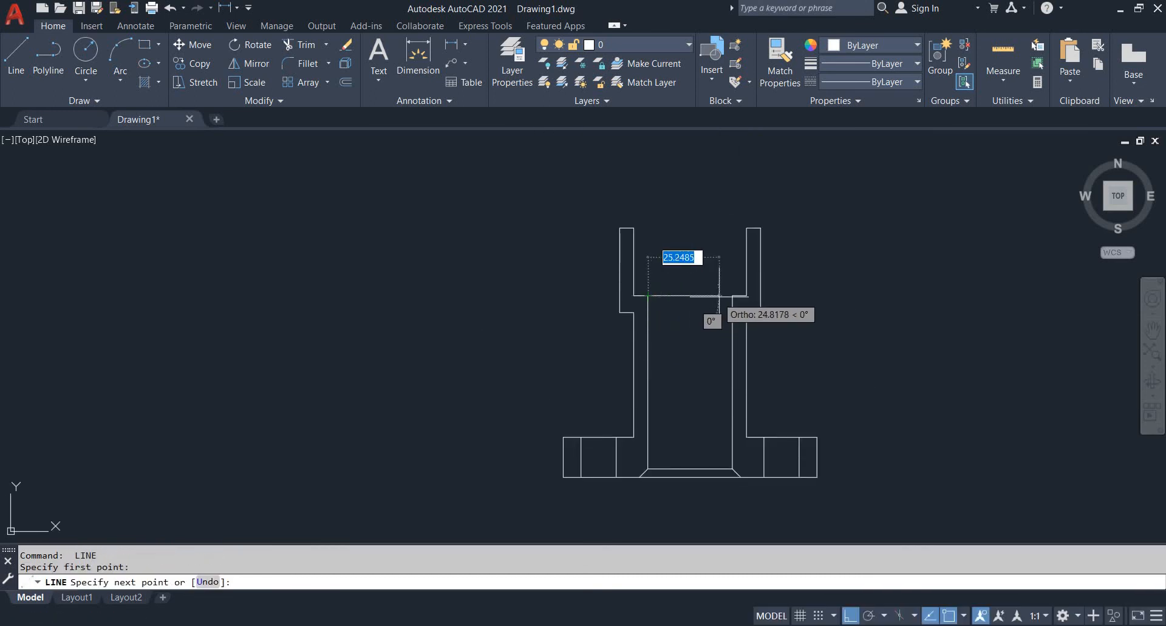
left_click(732, 297)
key("Escape")
scroll(738, 385, "down", 4)
middle_click_drag(737, 385, 670, 369)
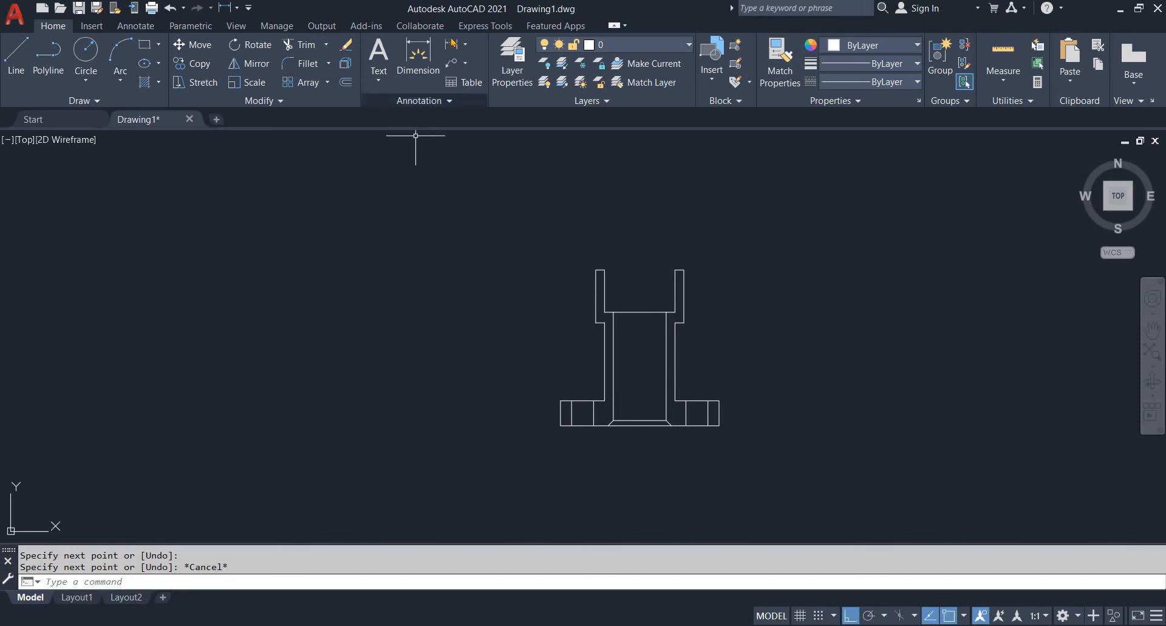
- Measure the upper section's outer width with a temporary linear dimension
left_click(418, 54)
left_click(596, 270)
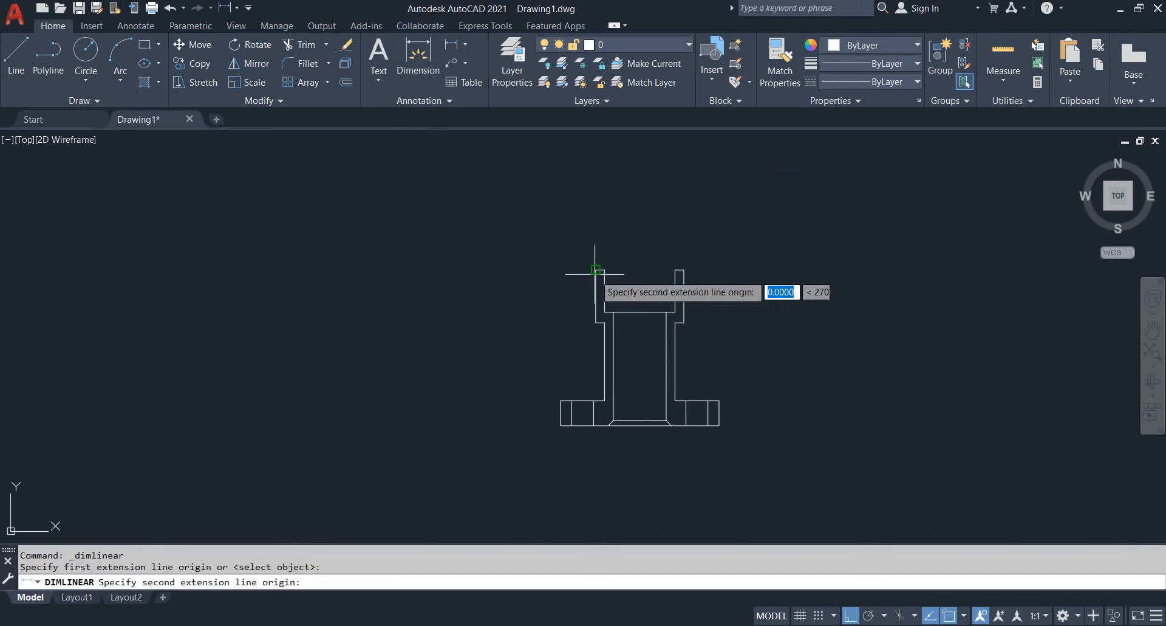
left_click(684, 270)
scroll(652, 246, "up", 5)
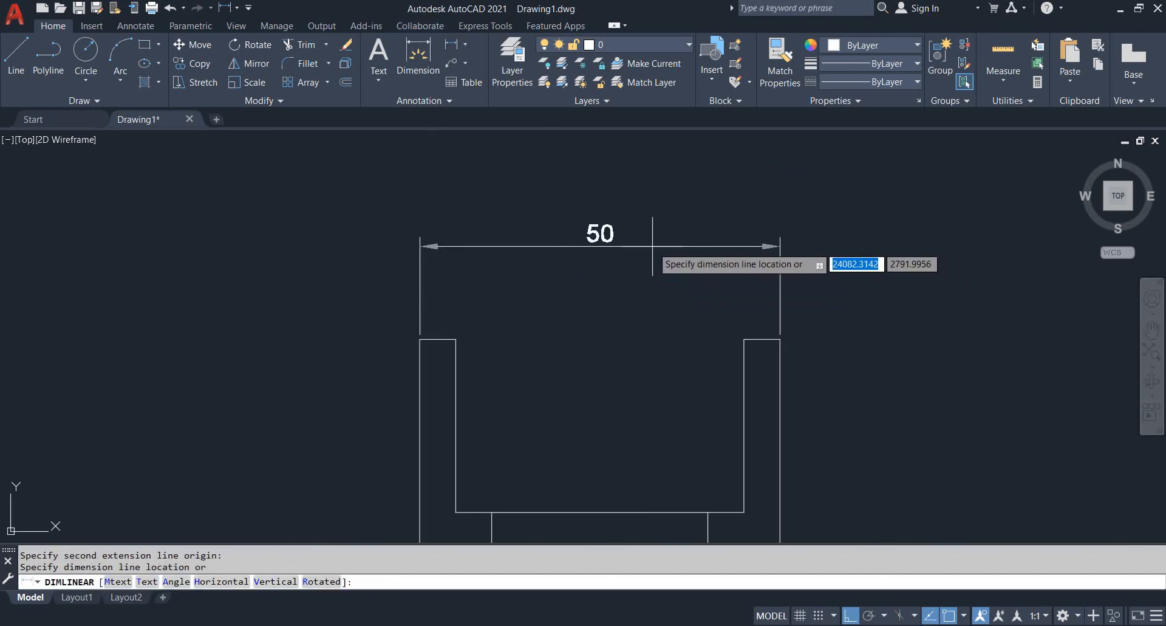
scroll(653, 246, "down", 4)
key("Escape")
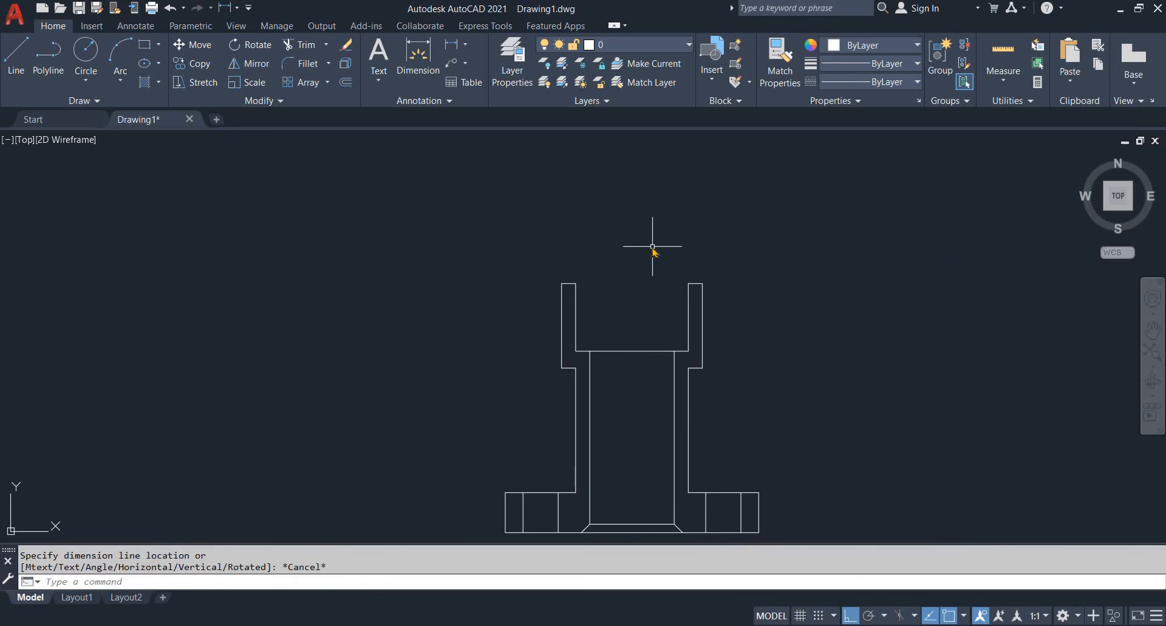
- Check the reference drawing and measure the upper bore's inner width with a temporary linear dimension
key("alt+Tab")
key("alt+Tab")
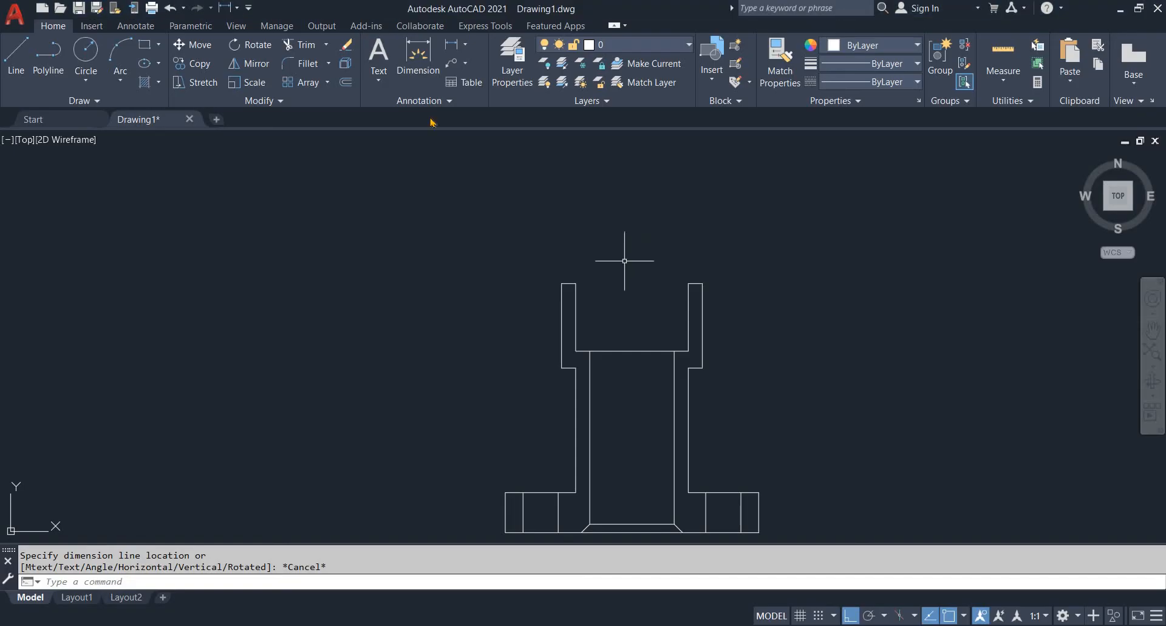
scroll(618, 269, "up", 2)
left_click(452, 44)
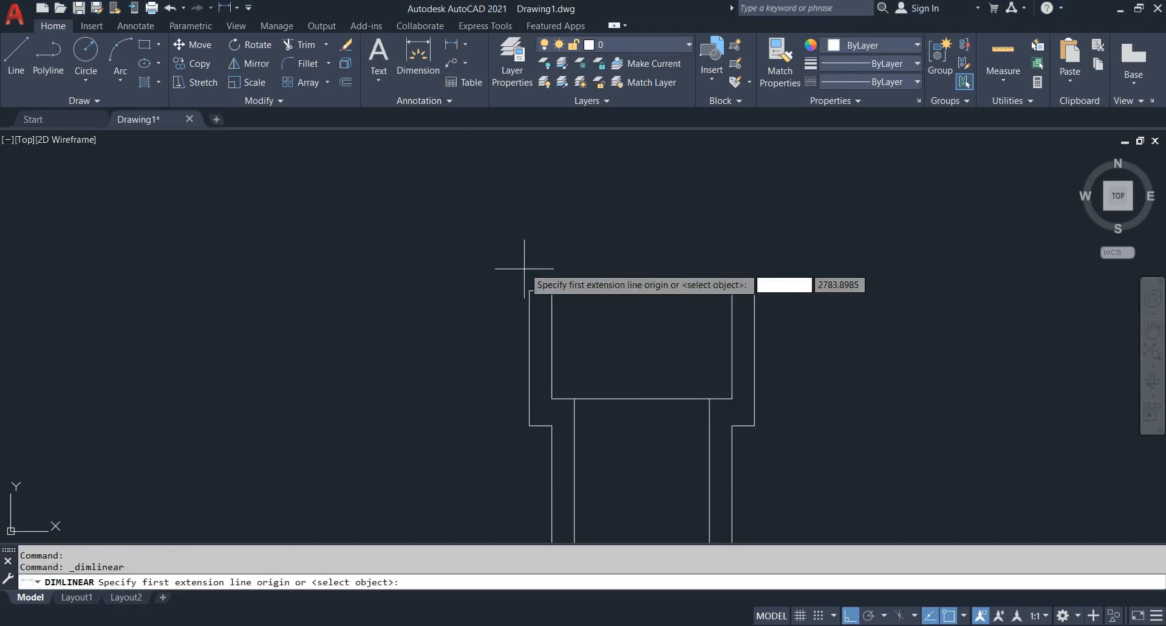
left_click(552, 291)
left_click(732, 291)
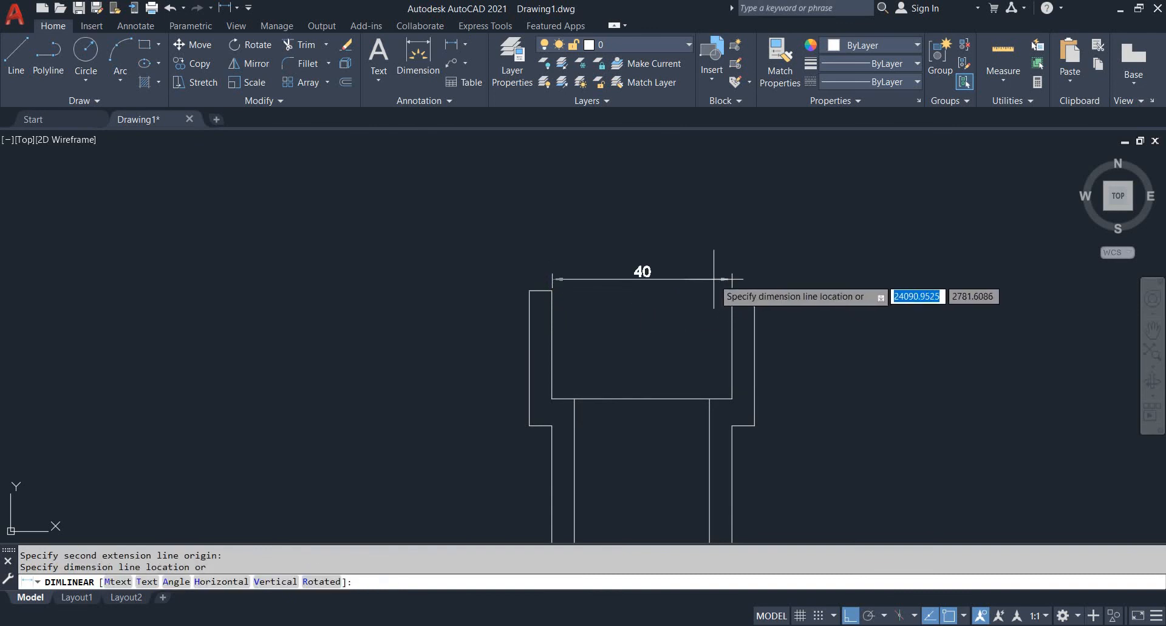
key("Escape")
key("Escape")
- Offset both inner walls of the upper bore 1 unit inward toward the center
scroll(583, 322, "up", 4)
middle_click_drag(570, 351, 572, 274)
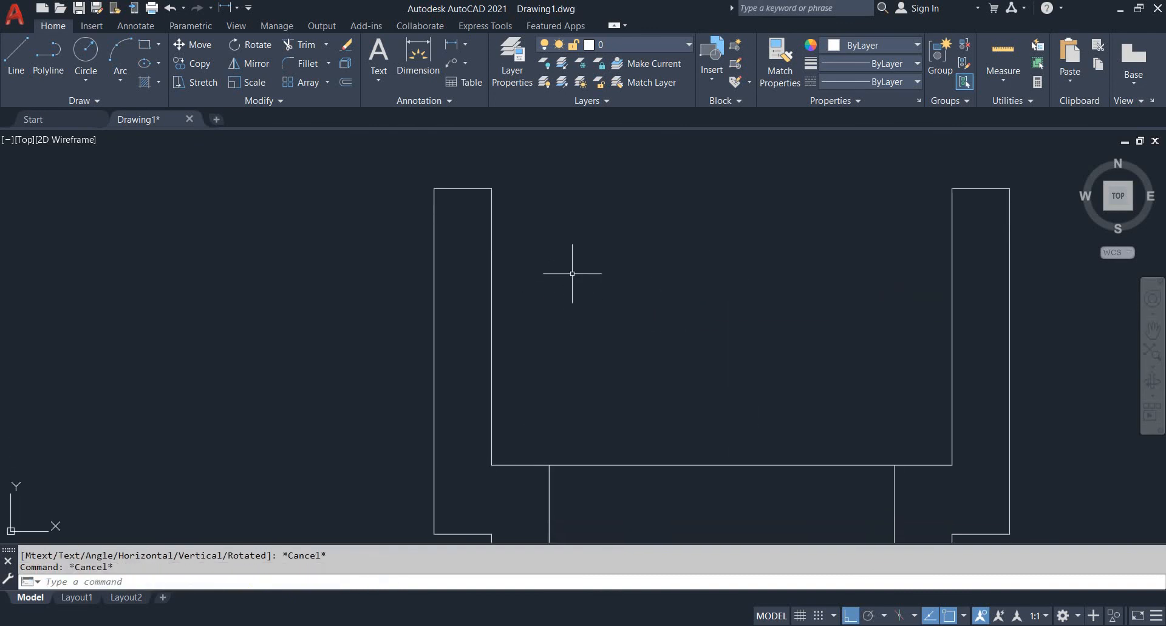
type("o")
key("Return")
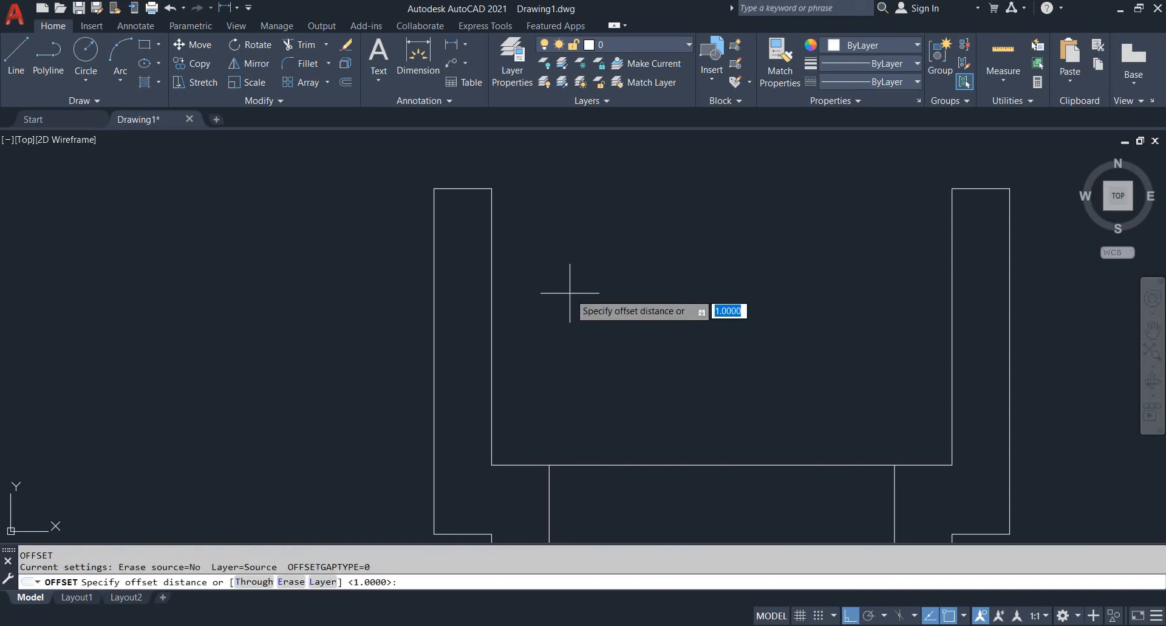
key("Return")
left_click(492, 308)
left_click(602, 316)
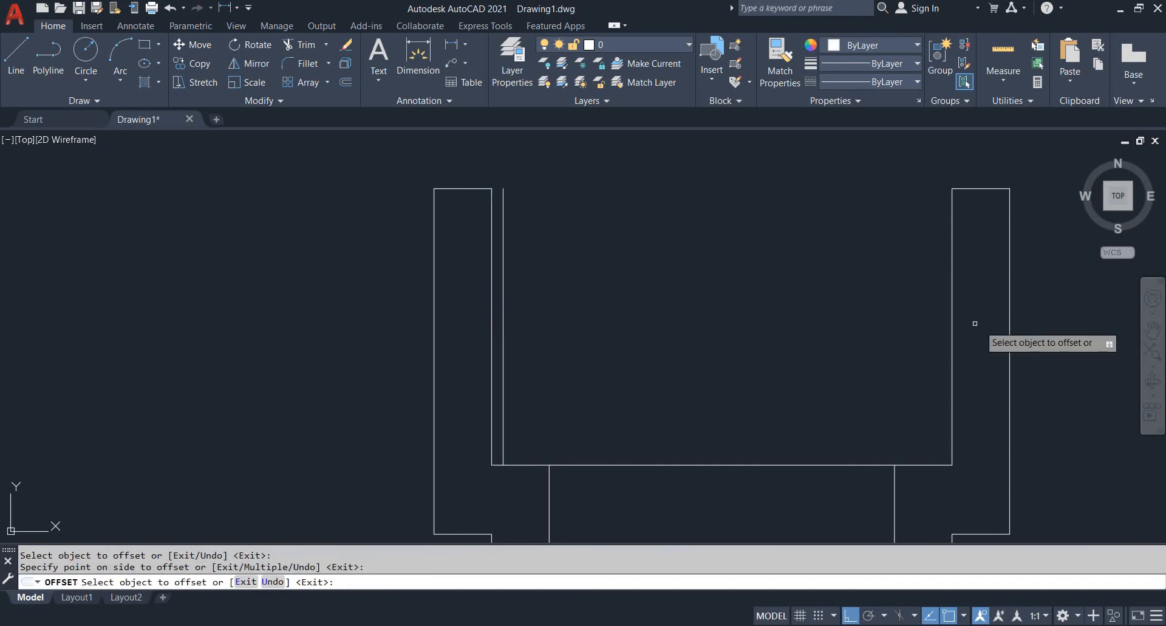
left_click(952, 317)
key("Escape")
- Trim both ends of the horizontal step line back to the new inner walls of the upper bore
scroll(527, 474, "up", 5)
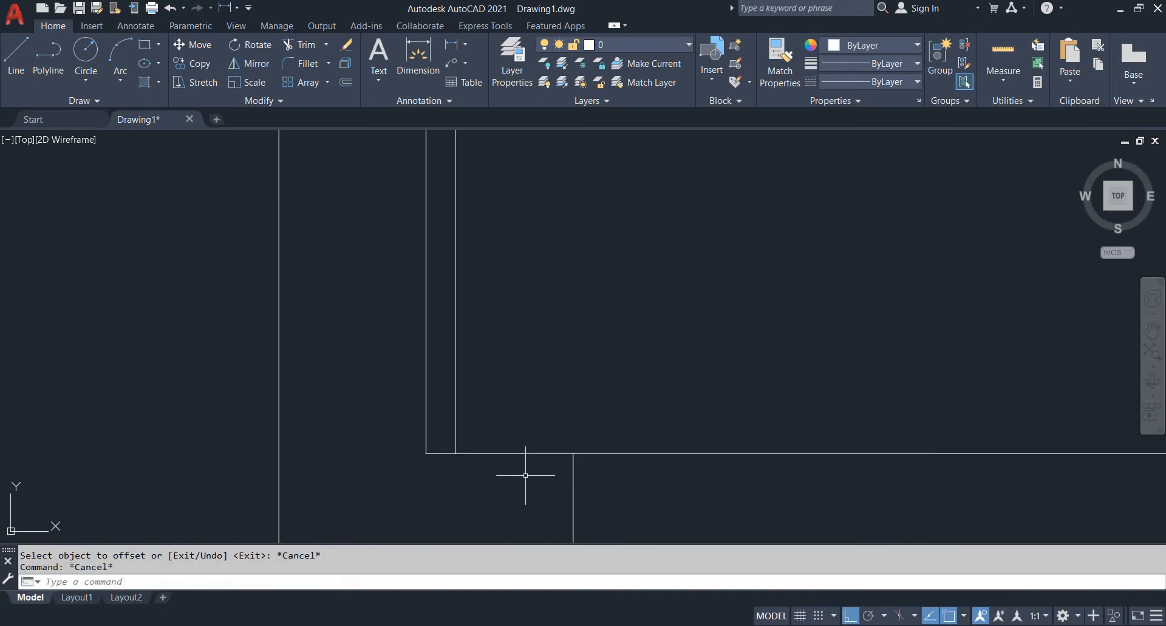
middle_click_drag(525, 475, 575, 443)
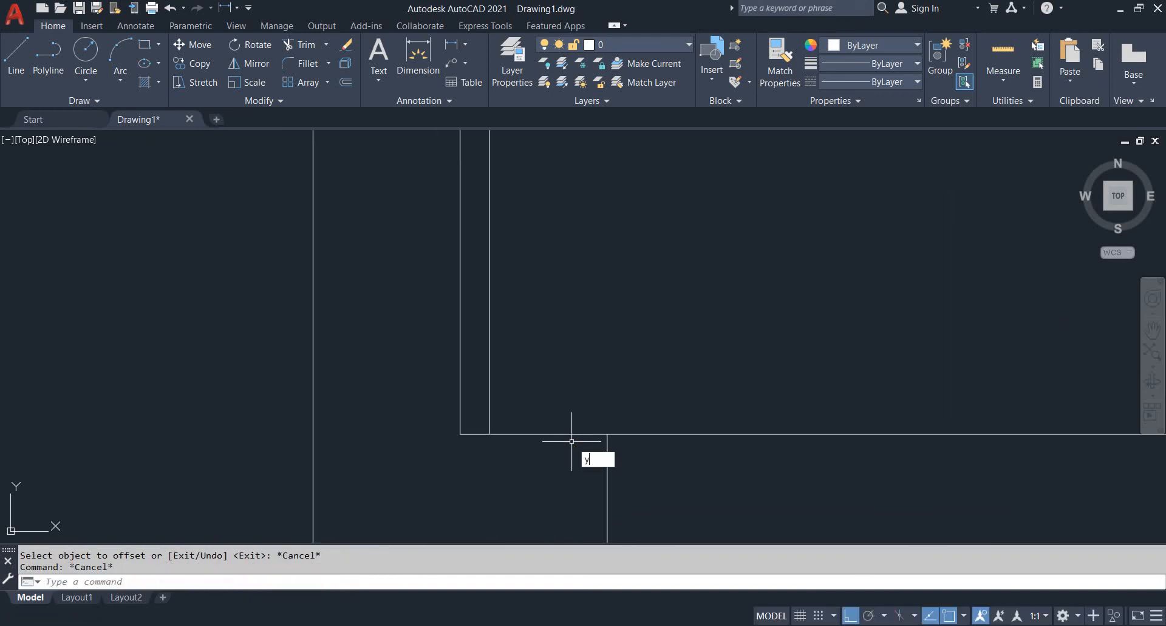
key("Escape")
type("tr")
key("Return")
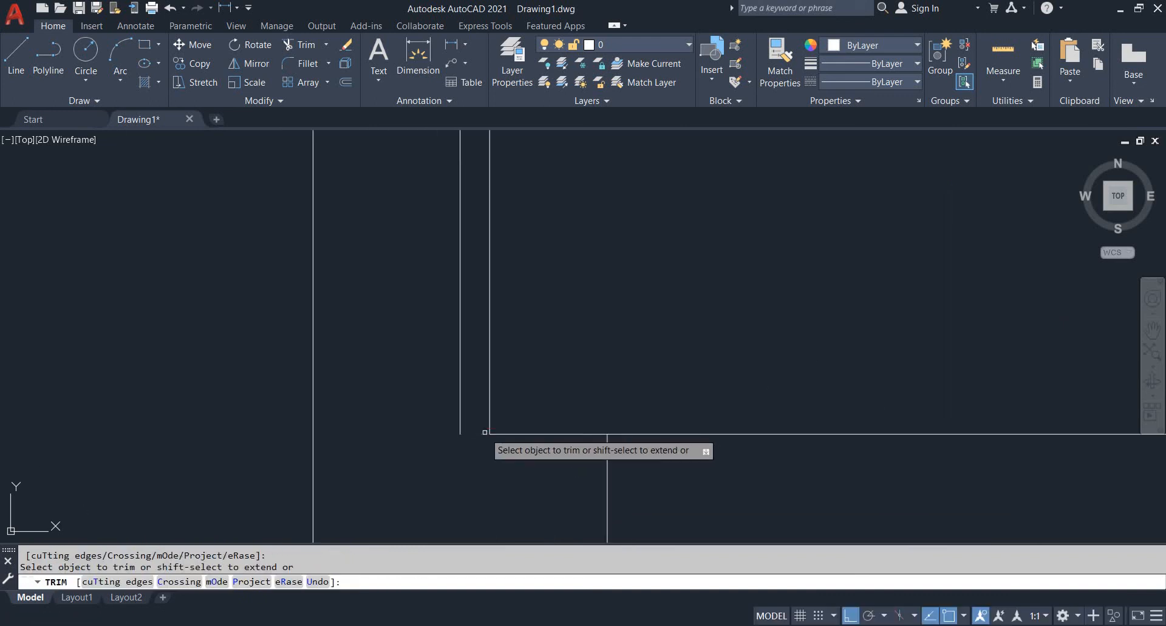
scroll(607, 439, "down", 3)
scroll(736, 376, "up", 4)
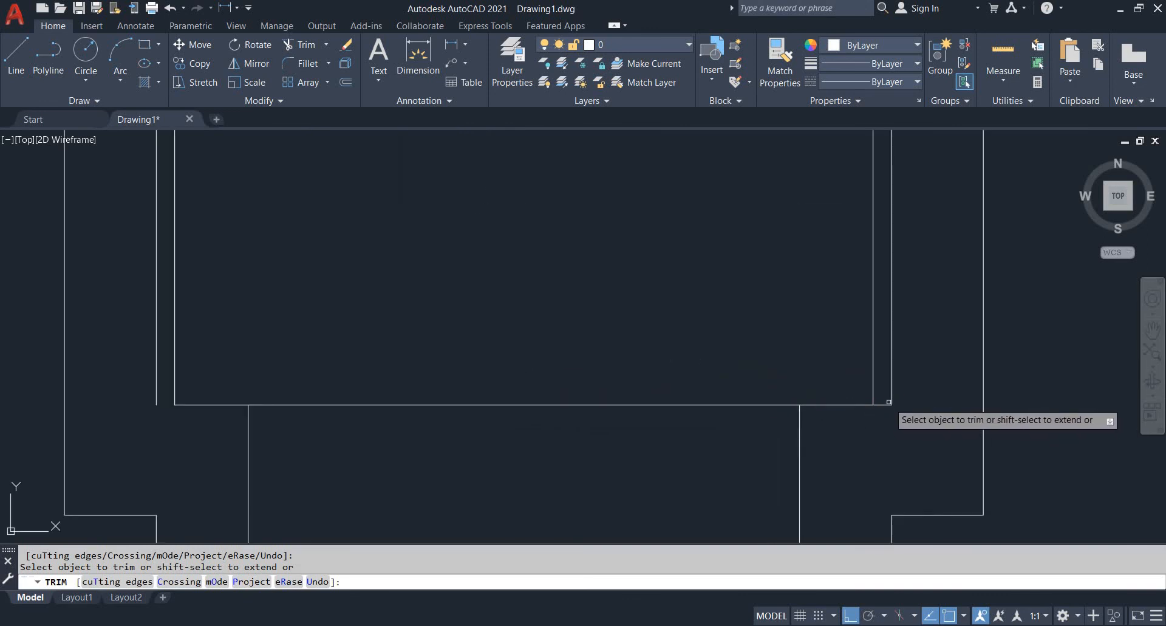
left_click(886, 408)
key("Return")
scroll(836, 346, "down", 2)
key("Escape")
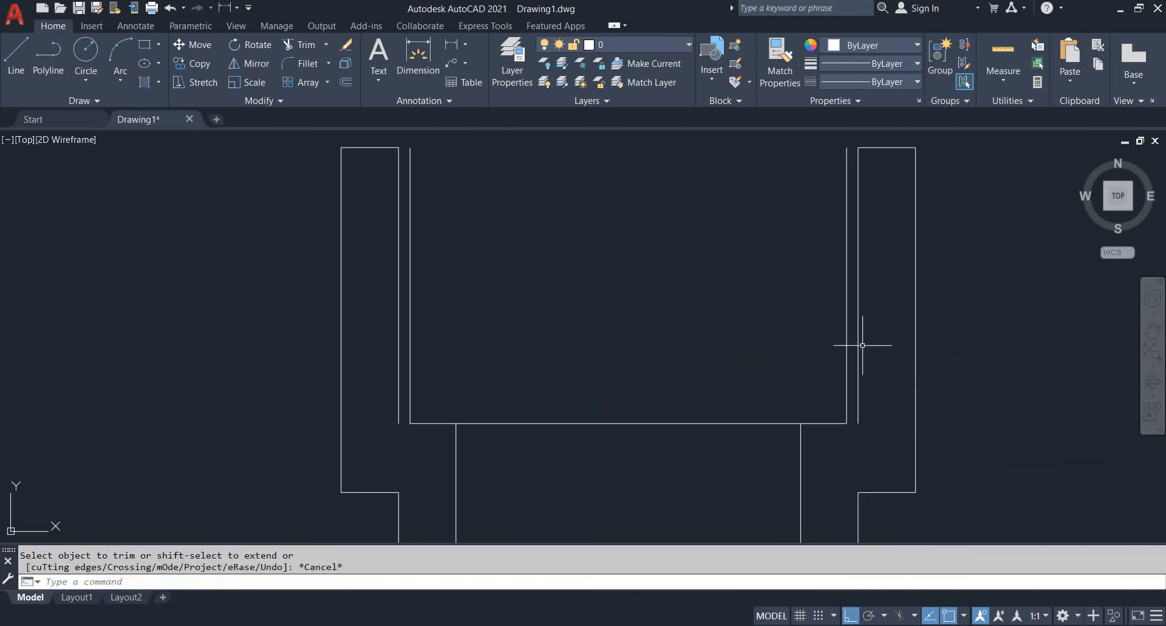
- Erase the two original inner wall lines of the upper bore
left_click(860, 334)
type("e")
key("Return")
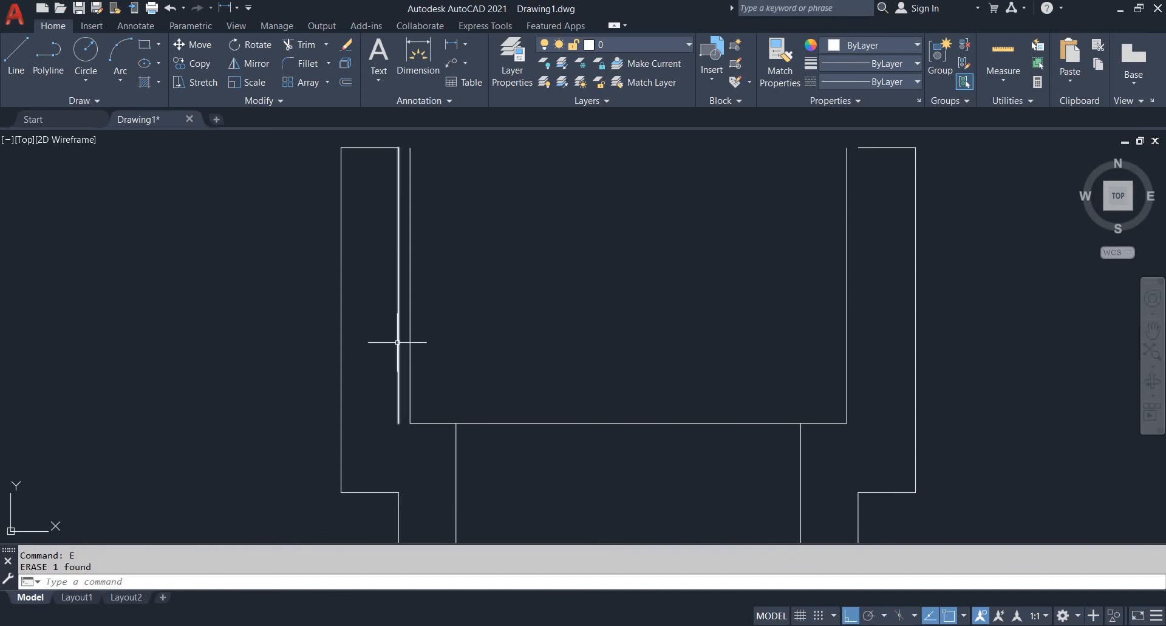
left_click(399, 341)
key("Return")
- Fillet with radius 0 to join the short top edges to the new inner walls on both sides
scroll(458, 336, "down", 3)
type("f")
key("Return")
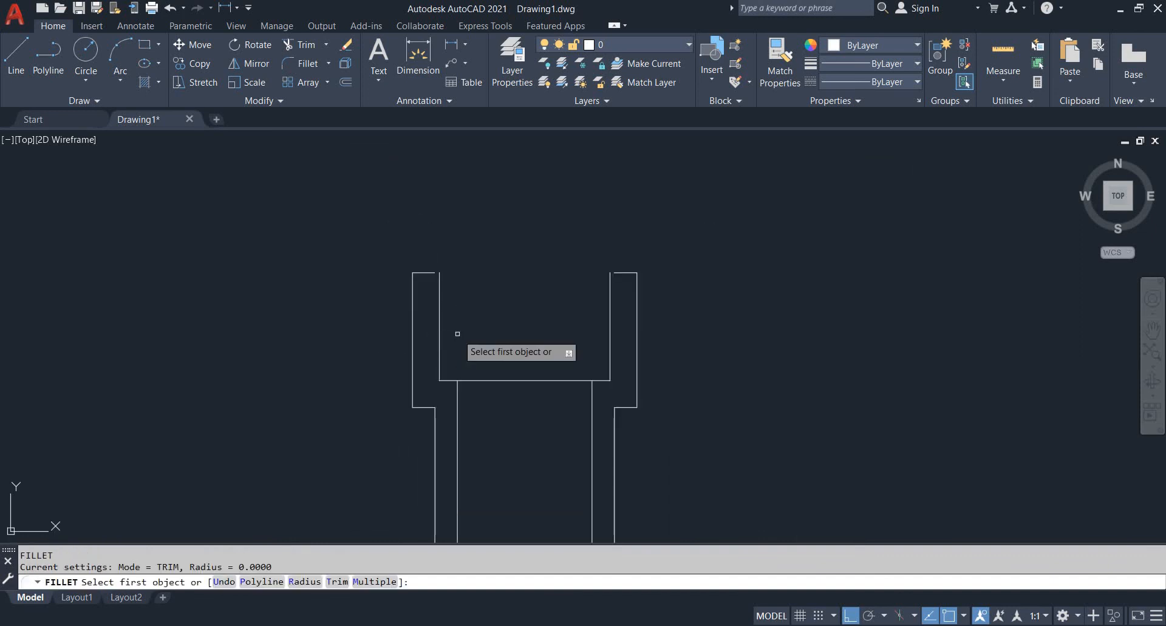
type("r")
key("Return")
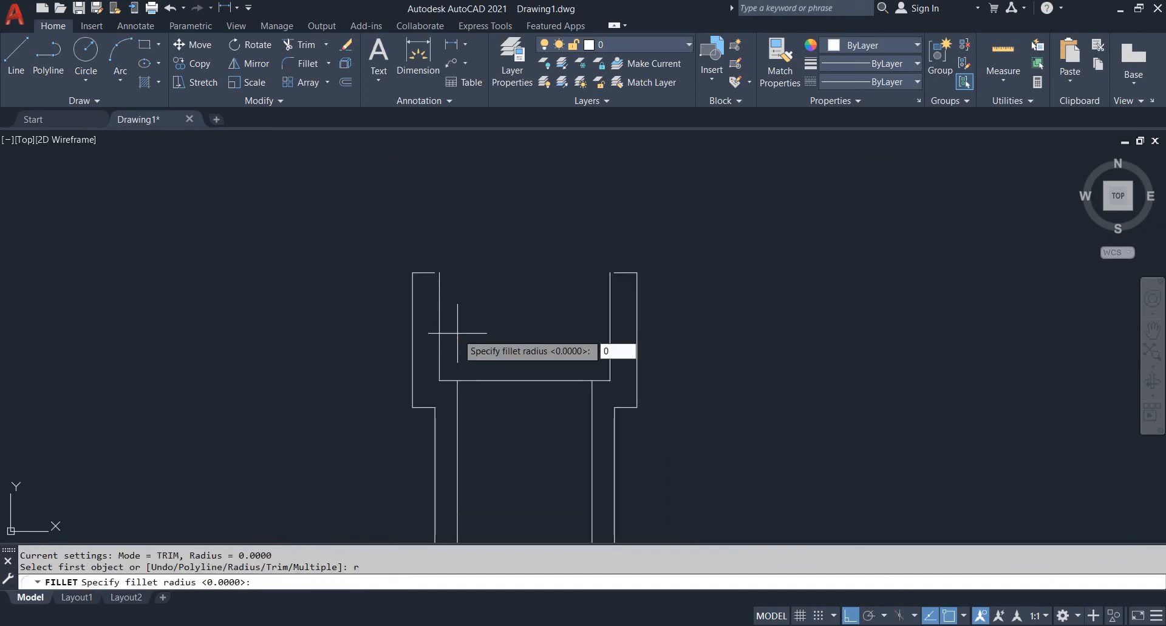
type("0")
key("Return")
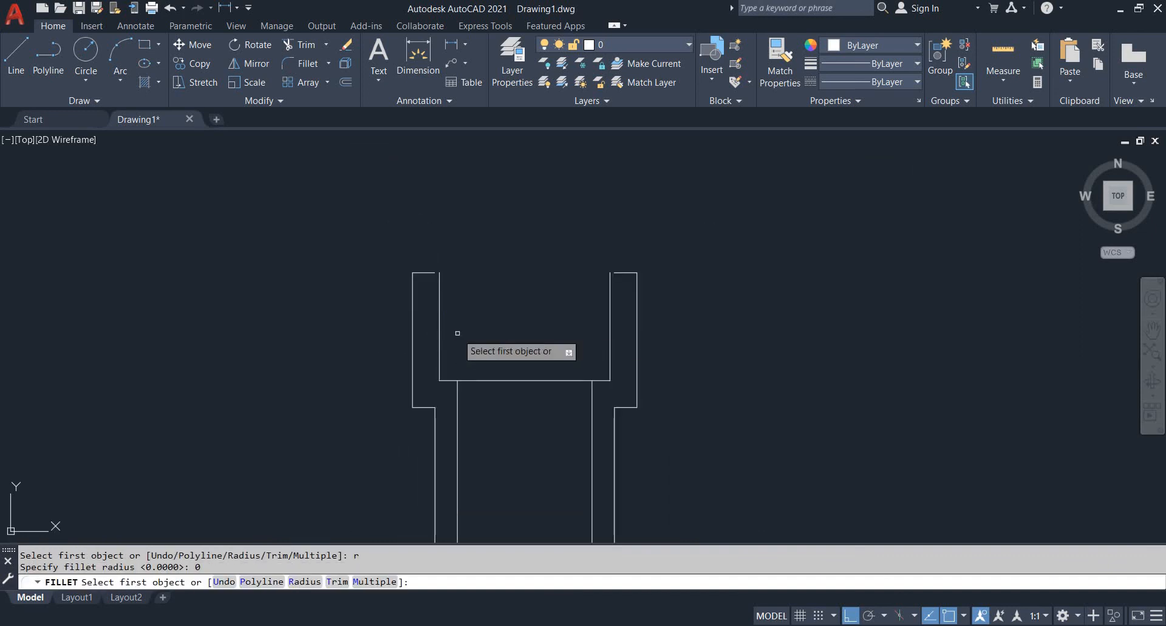
left_click(421, 273)
left_click(439, 285)
key("Return")
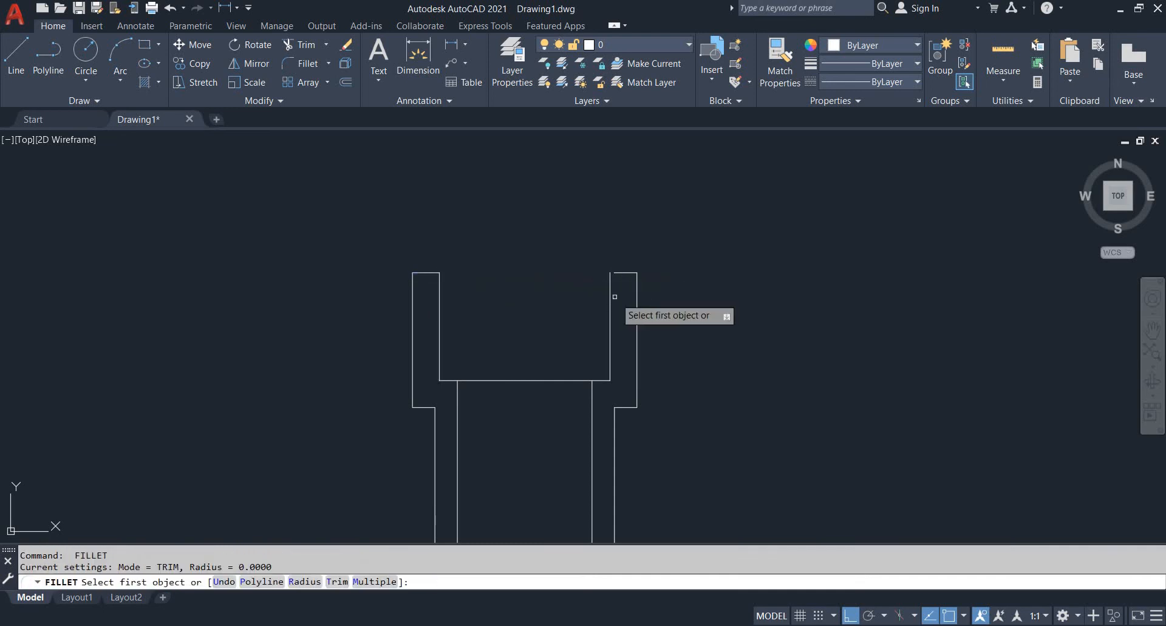
left_click(611, 295)
left_click(629, 273)
scroll(612, 282, "down", 4)
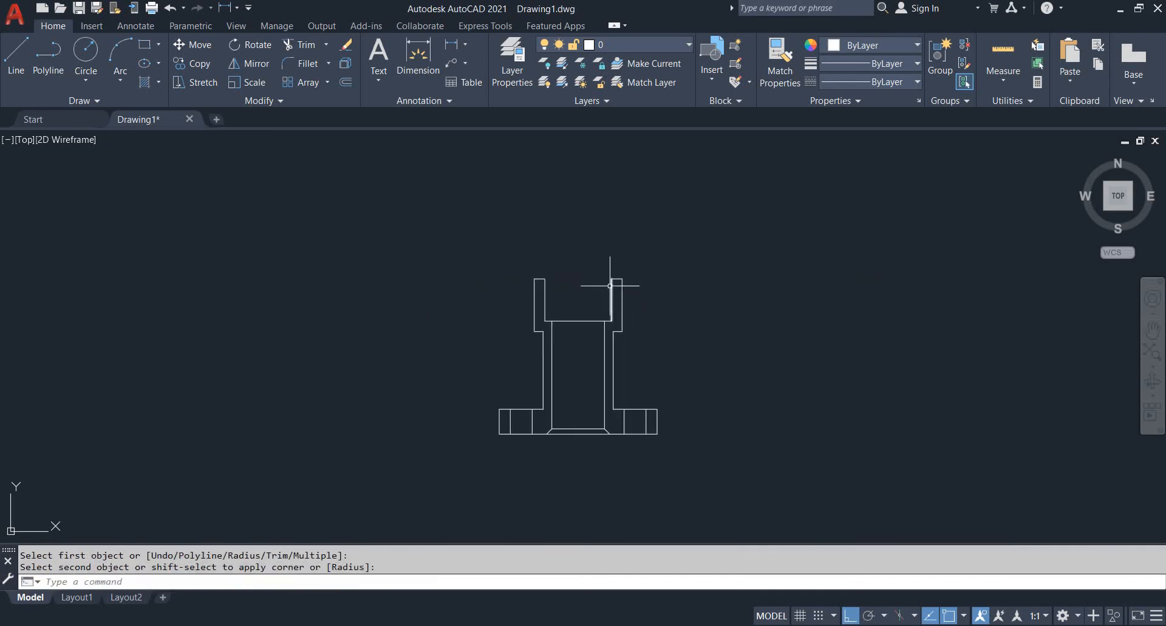
middle_click_drag(610, 323, 609, 311)
key("Escape")
- Check the top edge in the reference, and draw a horizontal line across the bore opening joining the inner walls' upper ends
key("alt+Tab")
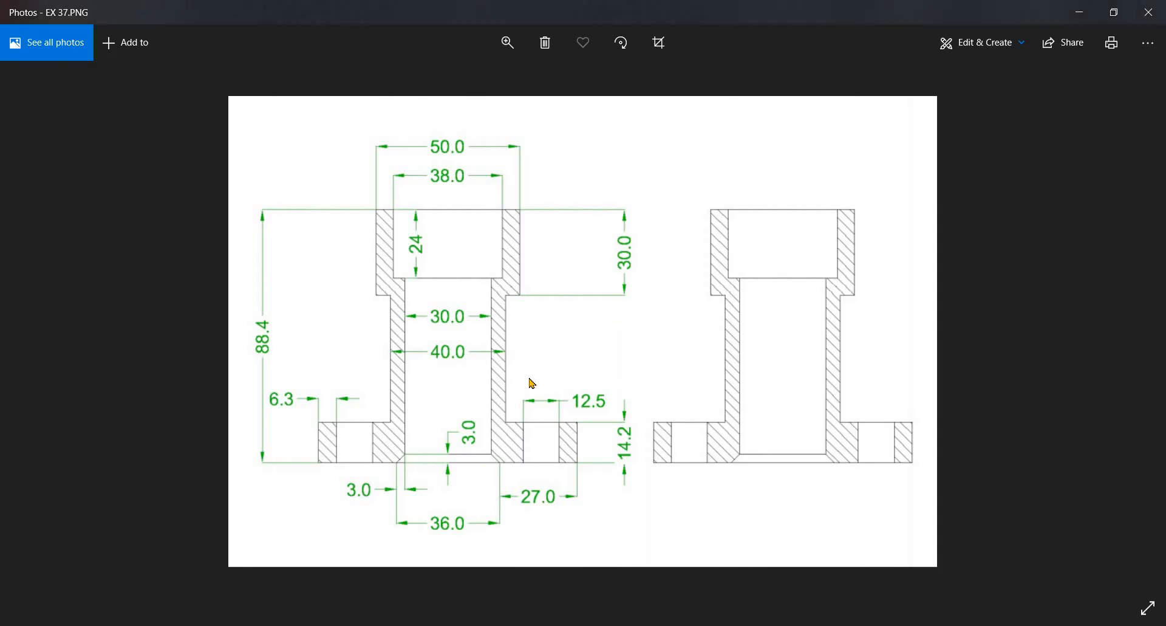
key("alt+Tab")
scroll(543, 362, "up", 2)
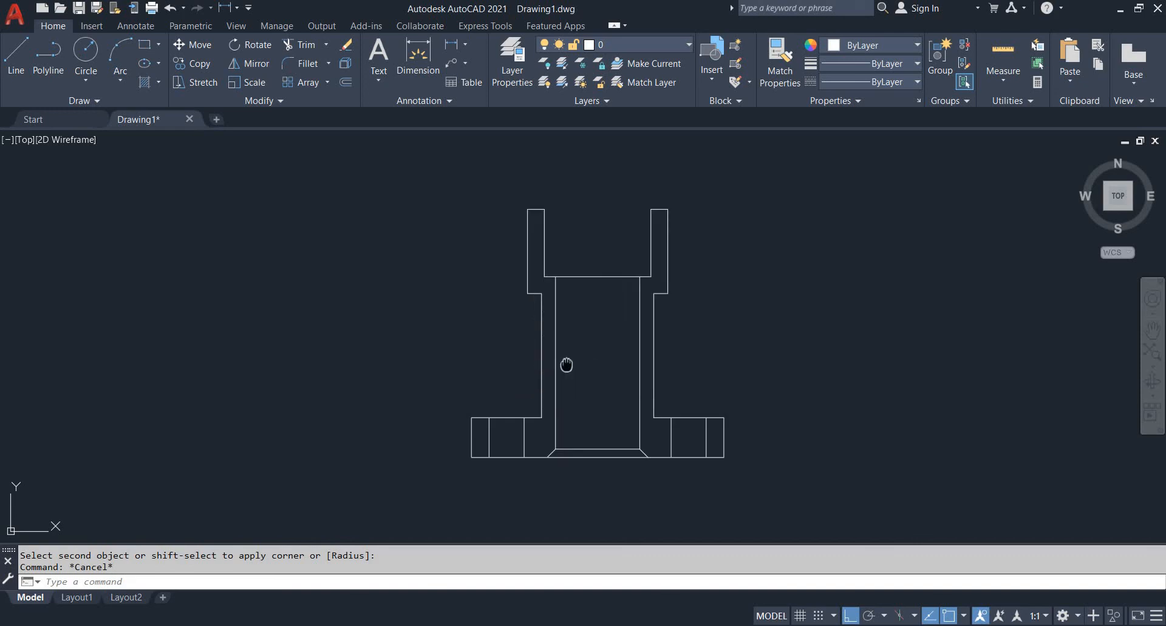
key("alt+Tab")
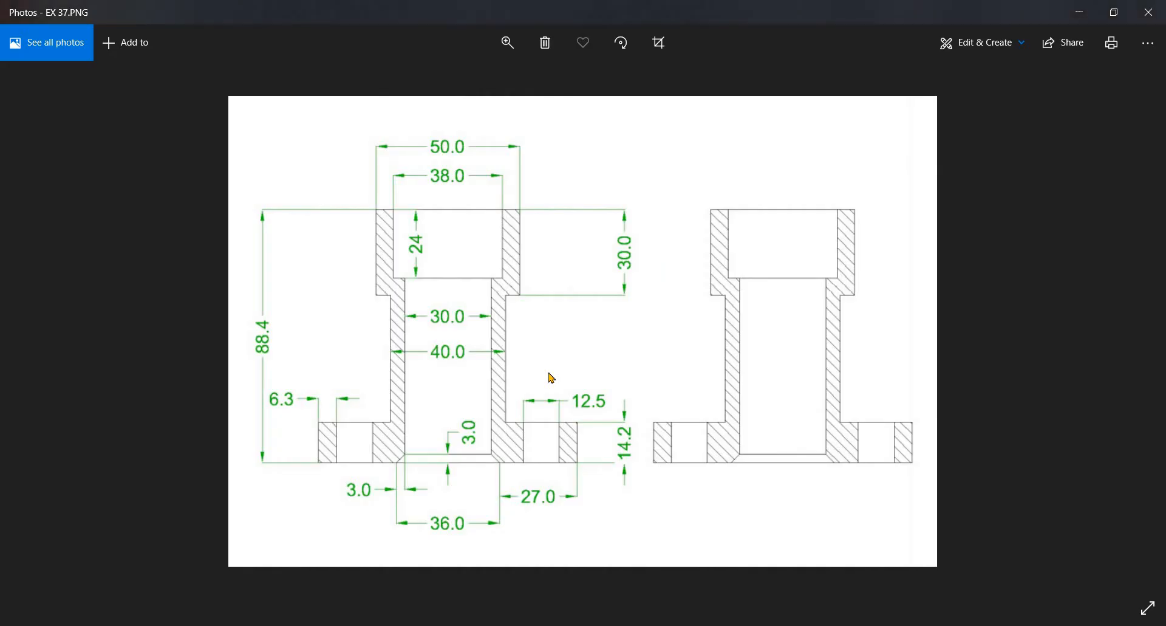
key("alt+Tab")
type("l")
key("Return")
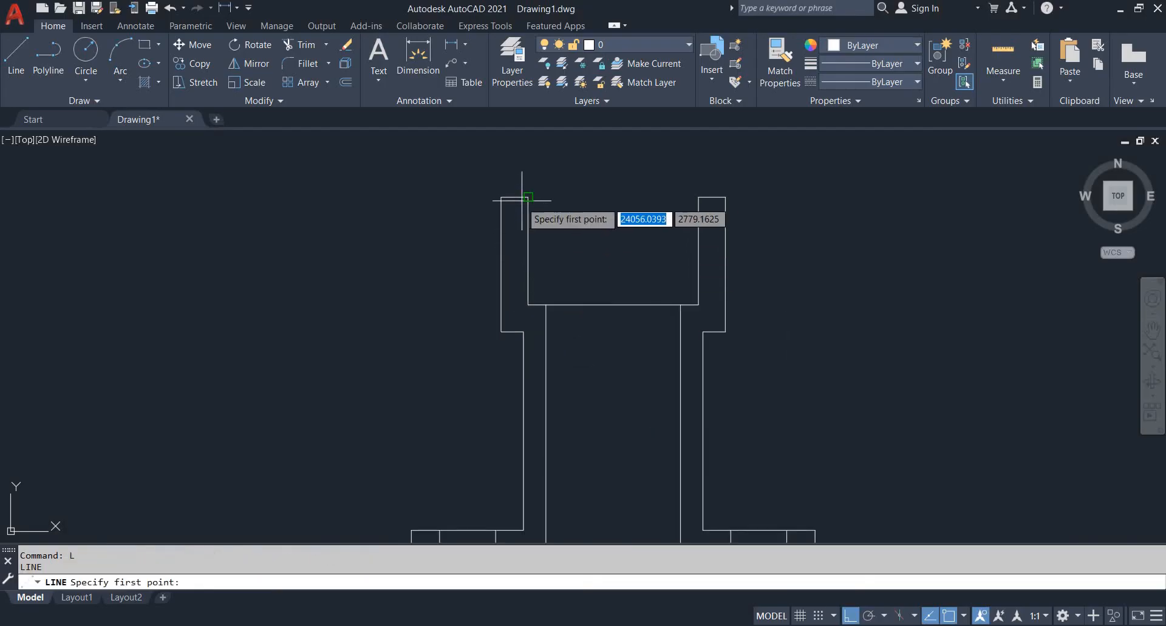
left_click(528, 197)
left_click(700, 198)
key("Escape")
scroll(726, 295, "down", 4)
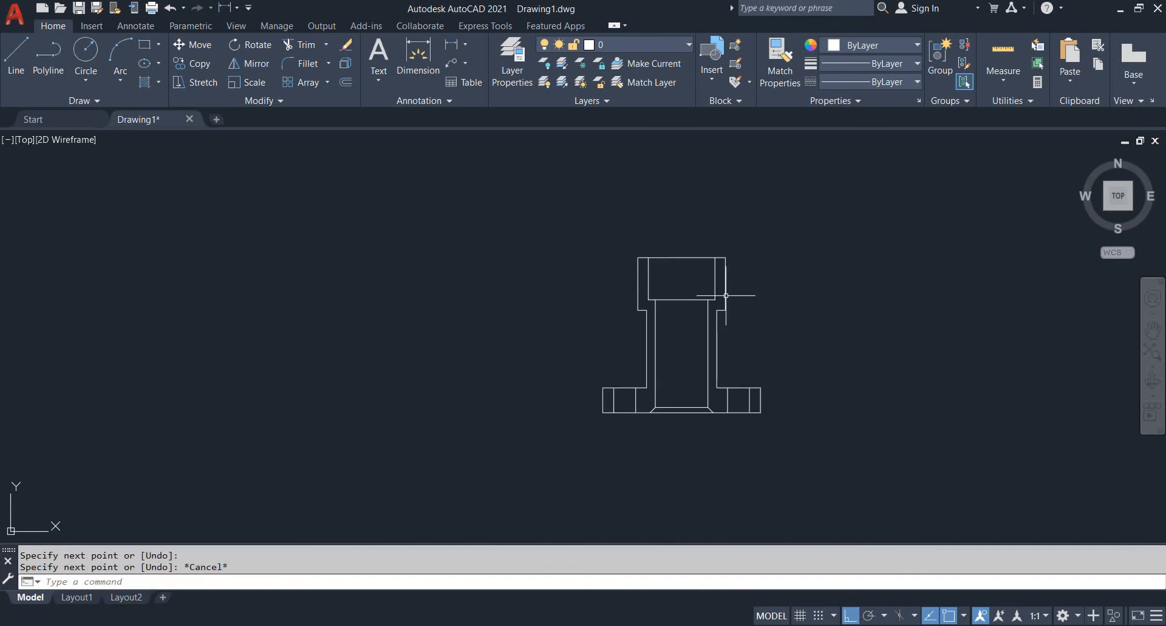
middle_click_drag(726, 295, 700, 282)
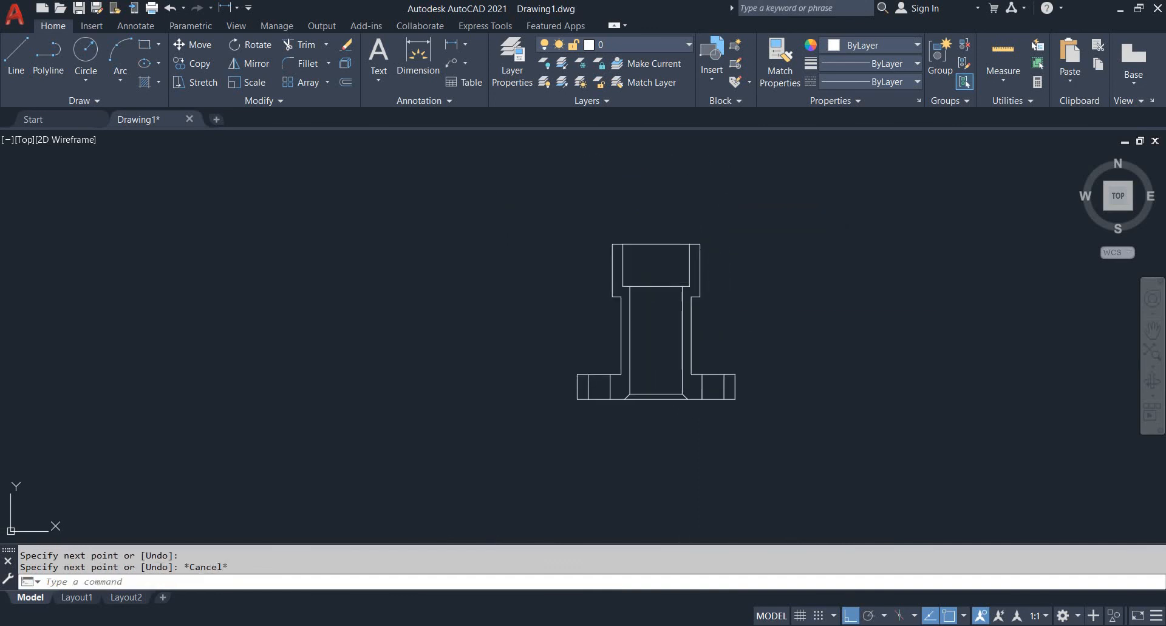
- Hatch the cut pipe walls on both sides of the bore with the ANSI32 pattern
type("h")
key("Return")
scroll(704, 304, "up", 4)
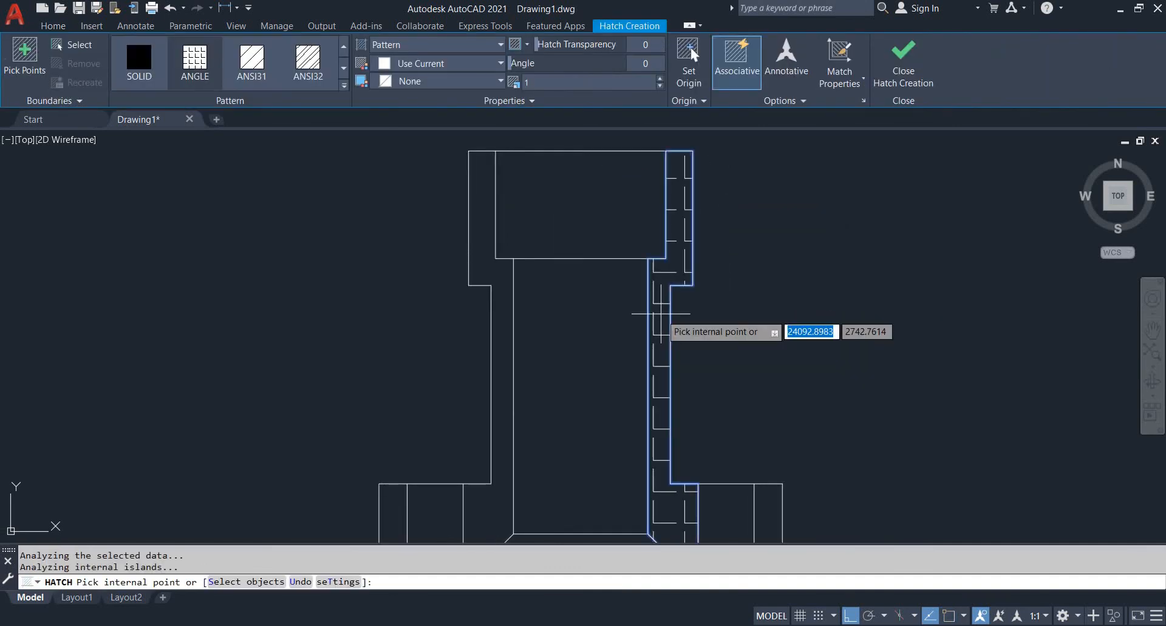
left_click(308, 60)
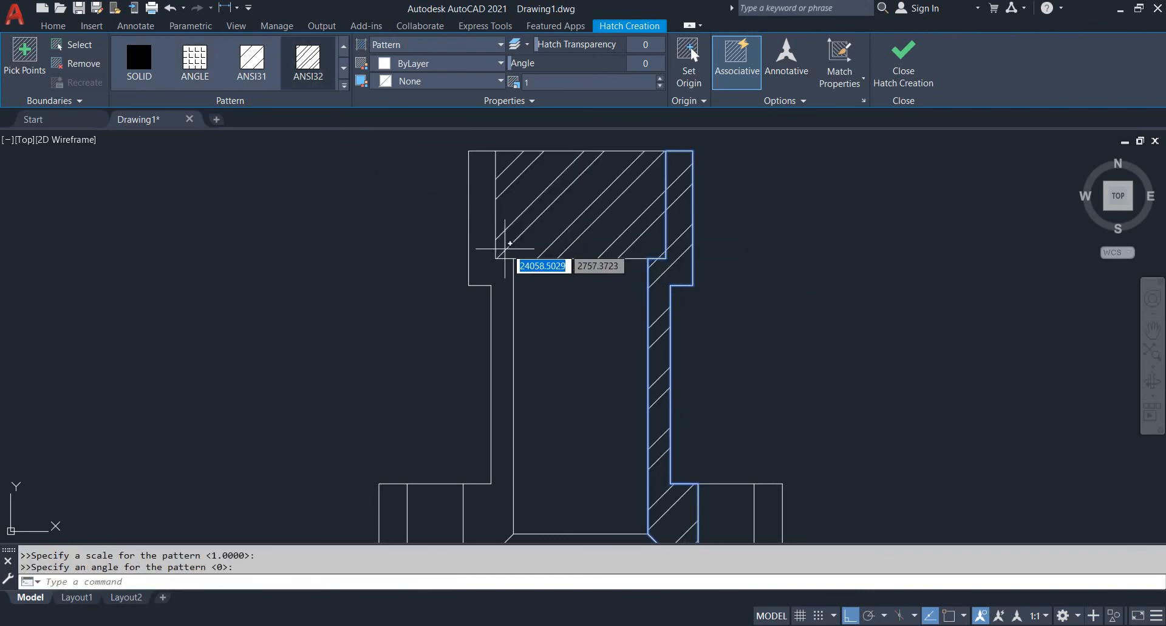
scroll(504, 244, "down", 4)
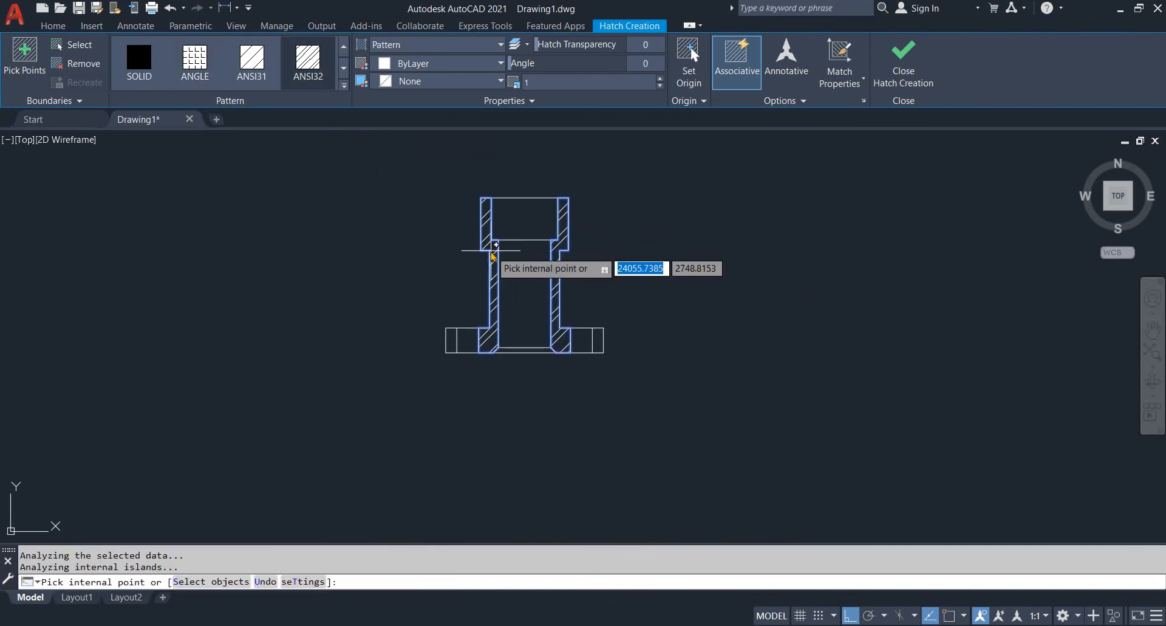
- Check the hatched areas in the reference, and add the two outer end sections of the flange to the hatch
key("alt+Tab")
key("alt+Tab")
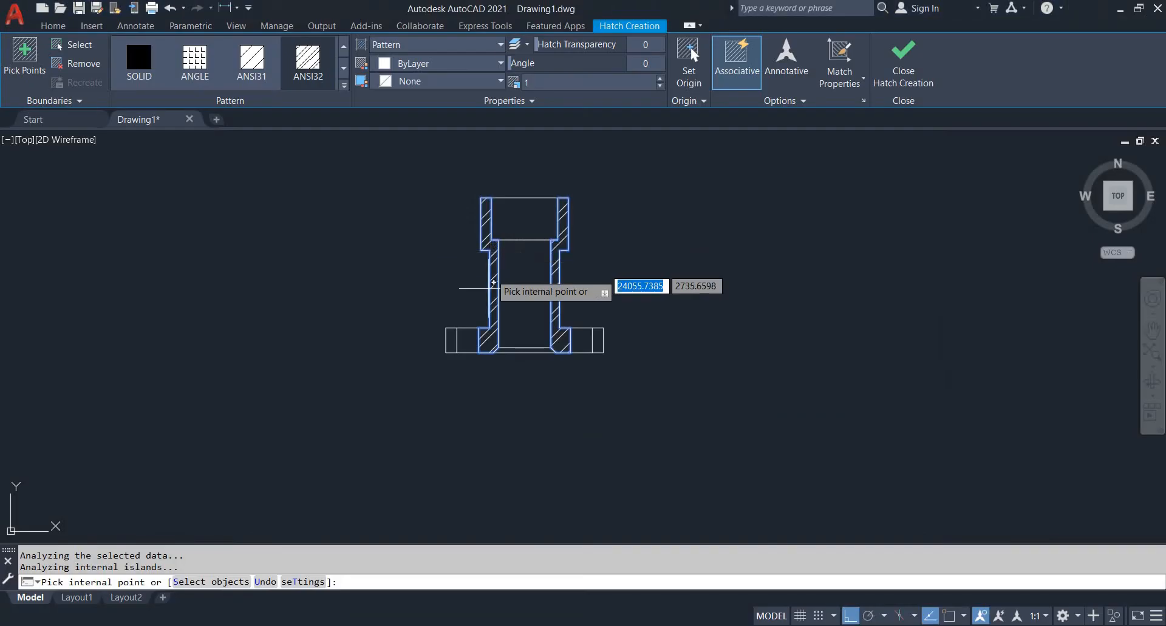
scroll(461, 341, "up", 4)
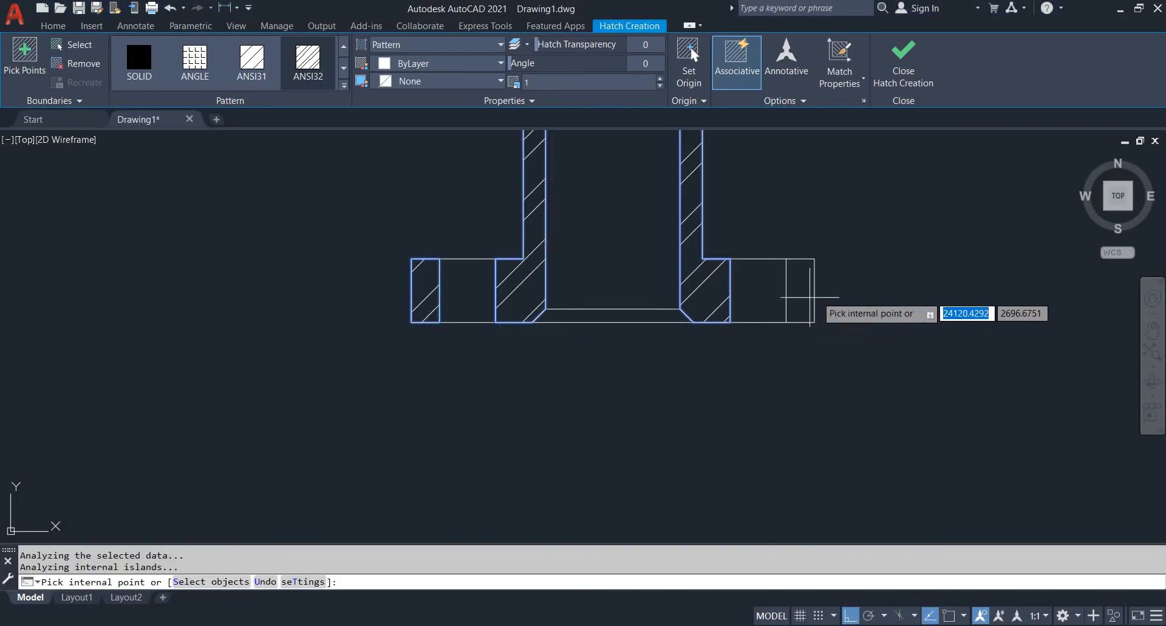
scroll(681, 267, "down", 6)
scroll(707, 230, "up", 6)
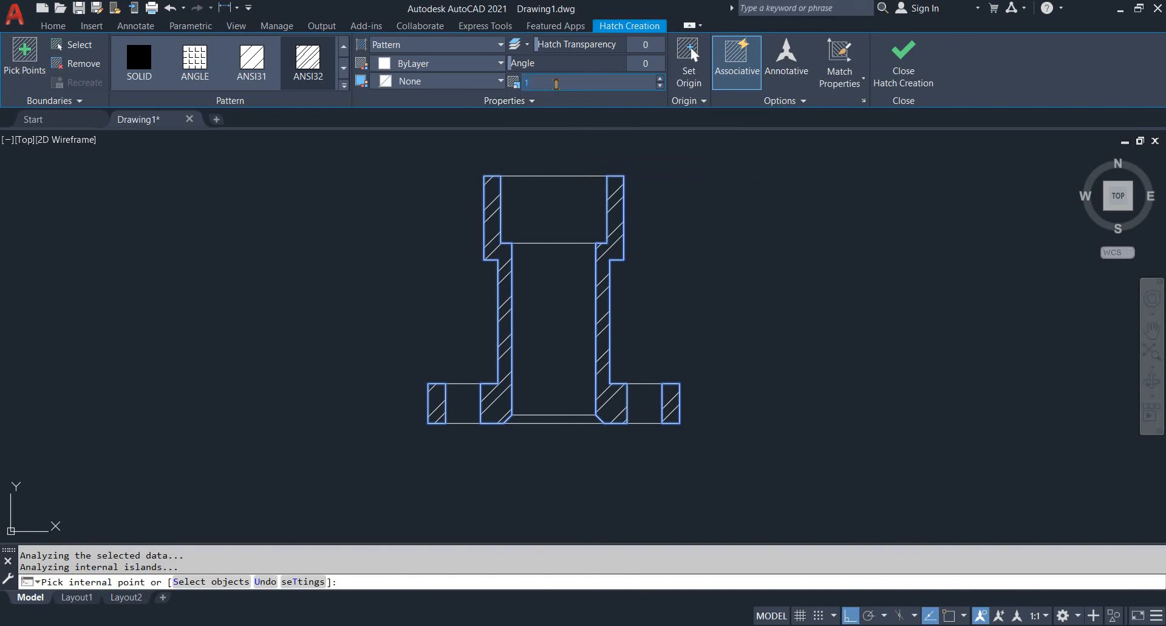
- Set the hatch scale to 0.5 and finish the hatch
type("0.5")
key("Return")
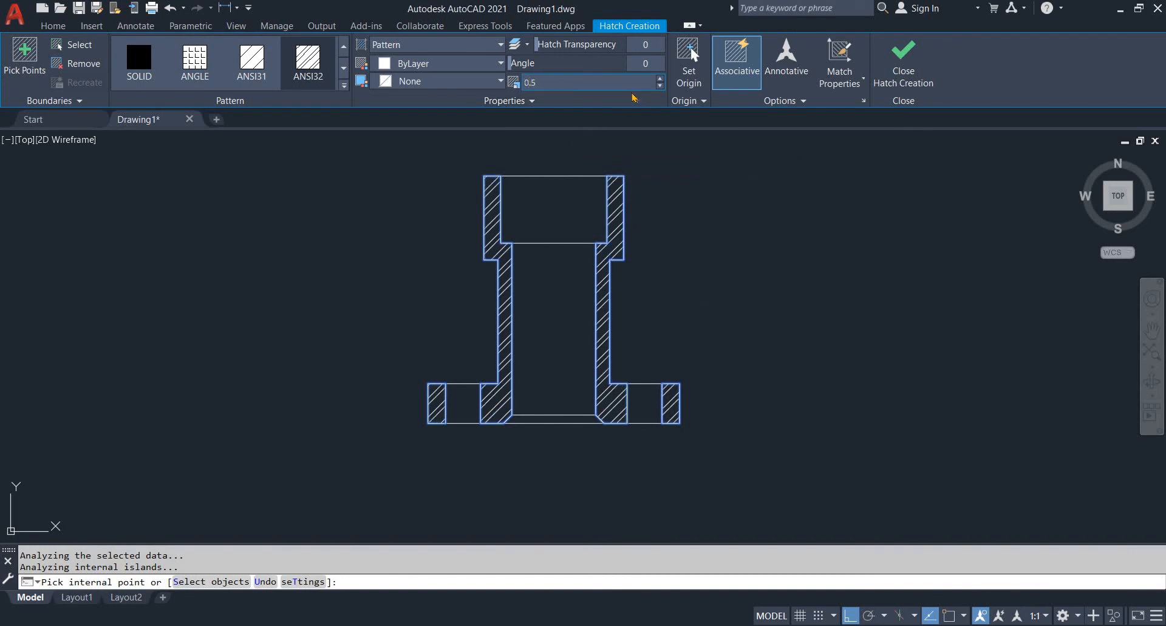
left_click(903, 63)
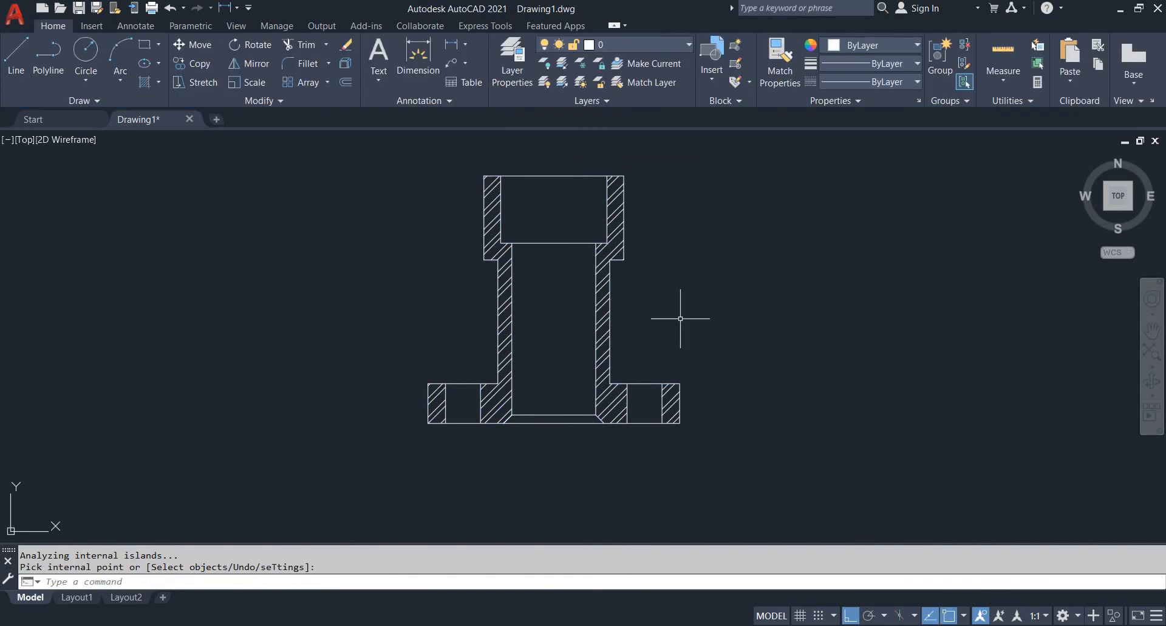
- Compare the hatched section with the reference drawing EX 37
key("alt+Tab")
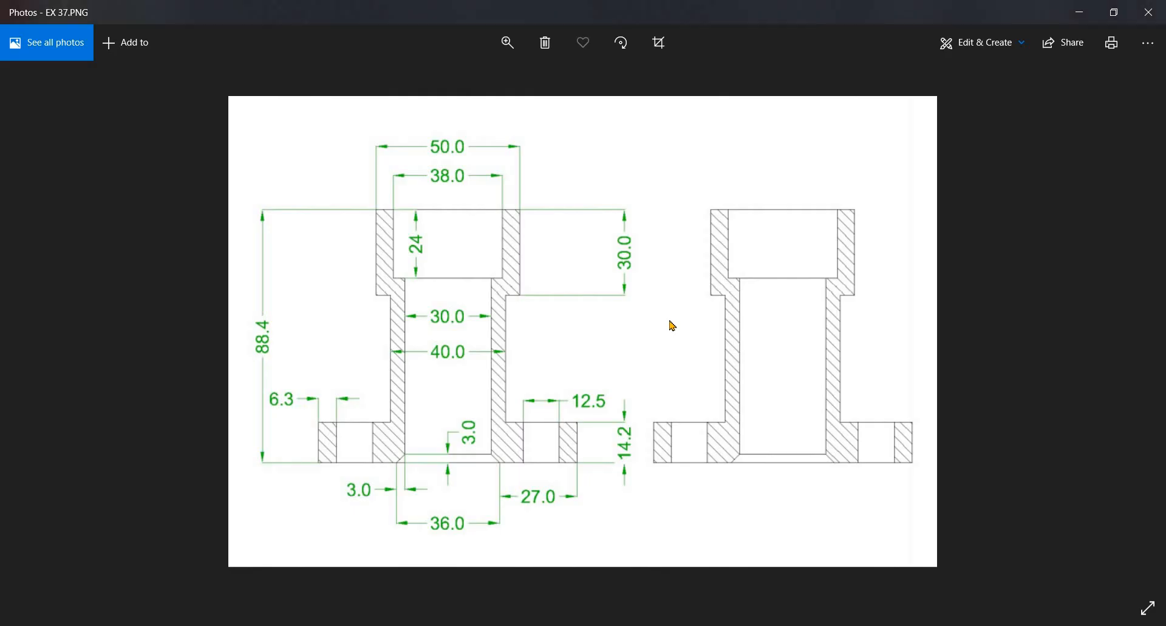
key("alt+Tab")
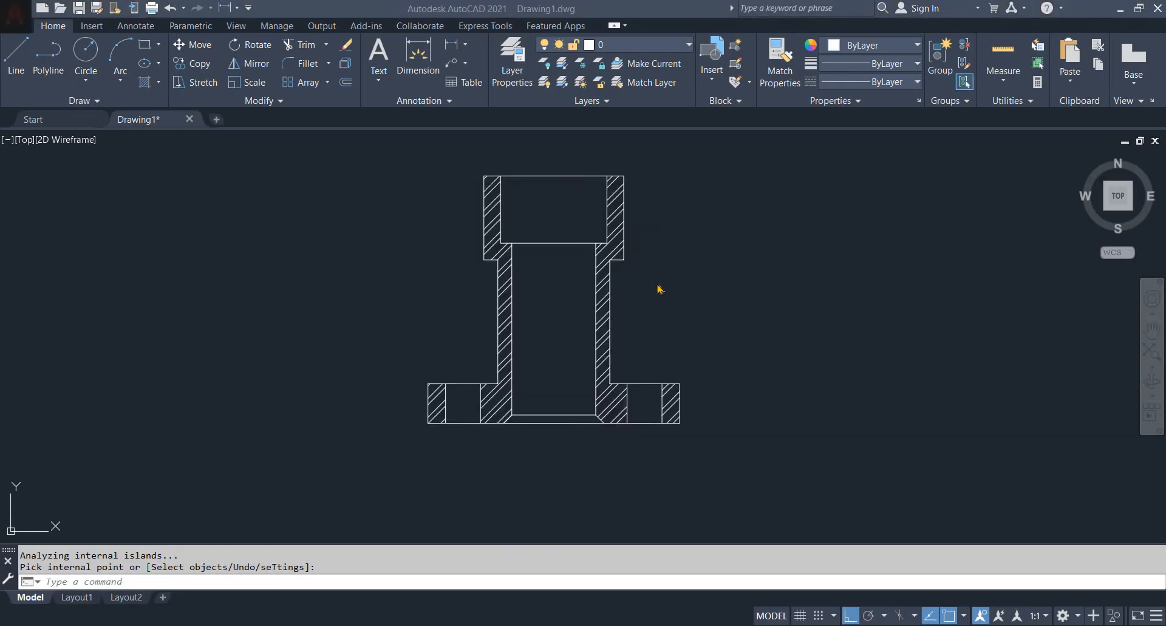
key("alt+Tab")
key("alt+Tab")
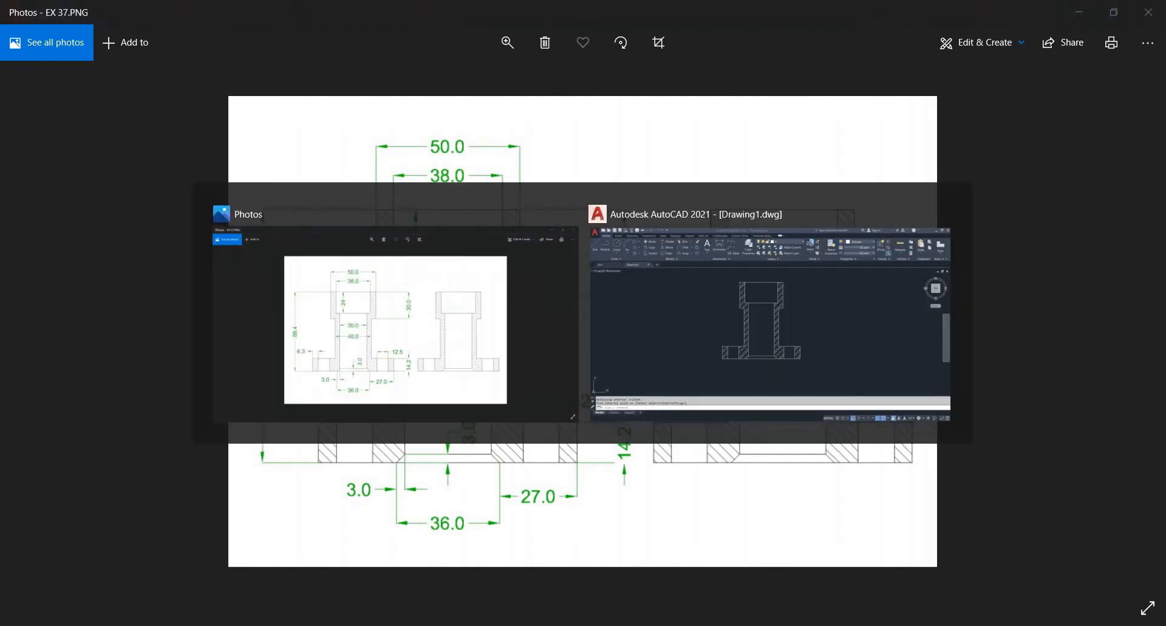
mouse_move(671, 291)
middle_mouse_down()
mouse_move(680, 279)
mouse_move(681, 312)
mouse_move(698, 294)
mouse_move(677, 267)
mouse_move(684, 302)
mouse_move(661, 305)
mouse_move(657, 322)
mouse_move(708, 289)
mouse_move(682, 307)
mouse_move(685, 289)
mouse_move(688, 320)
mouse_move(680, 294)
mouse_move(680, 309)
middle_mouse_up()
key("Escape")
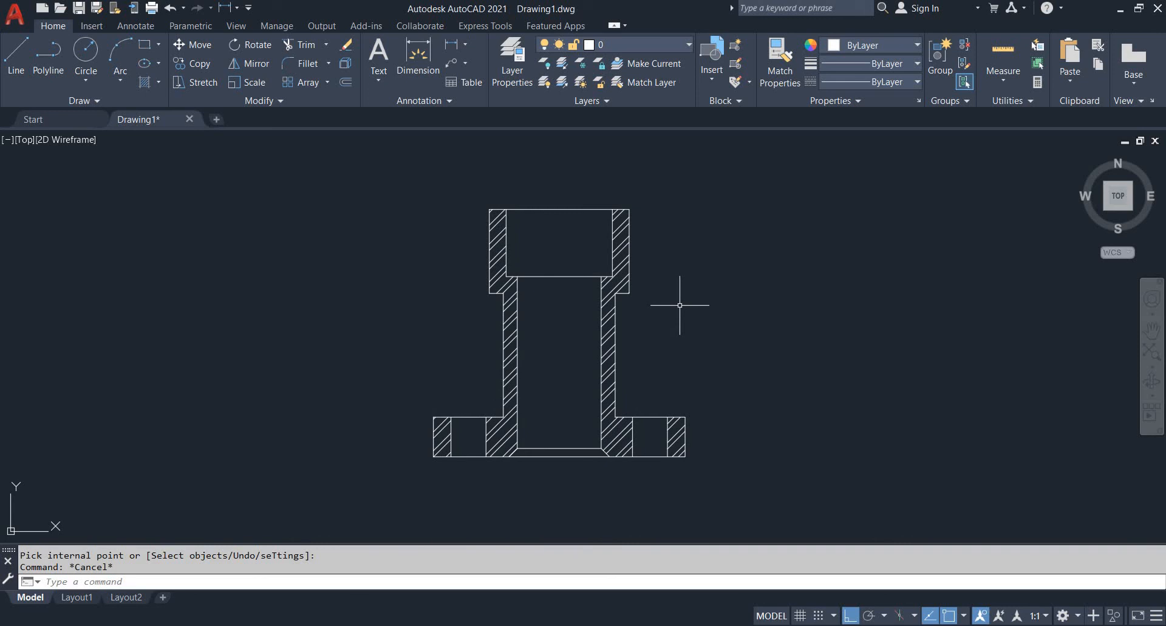